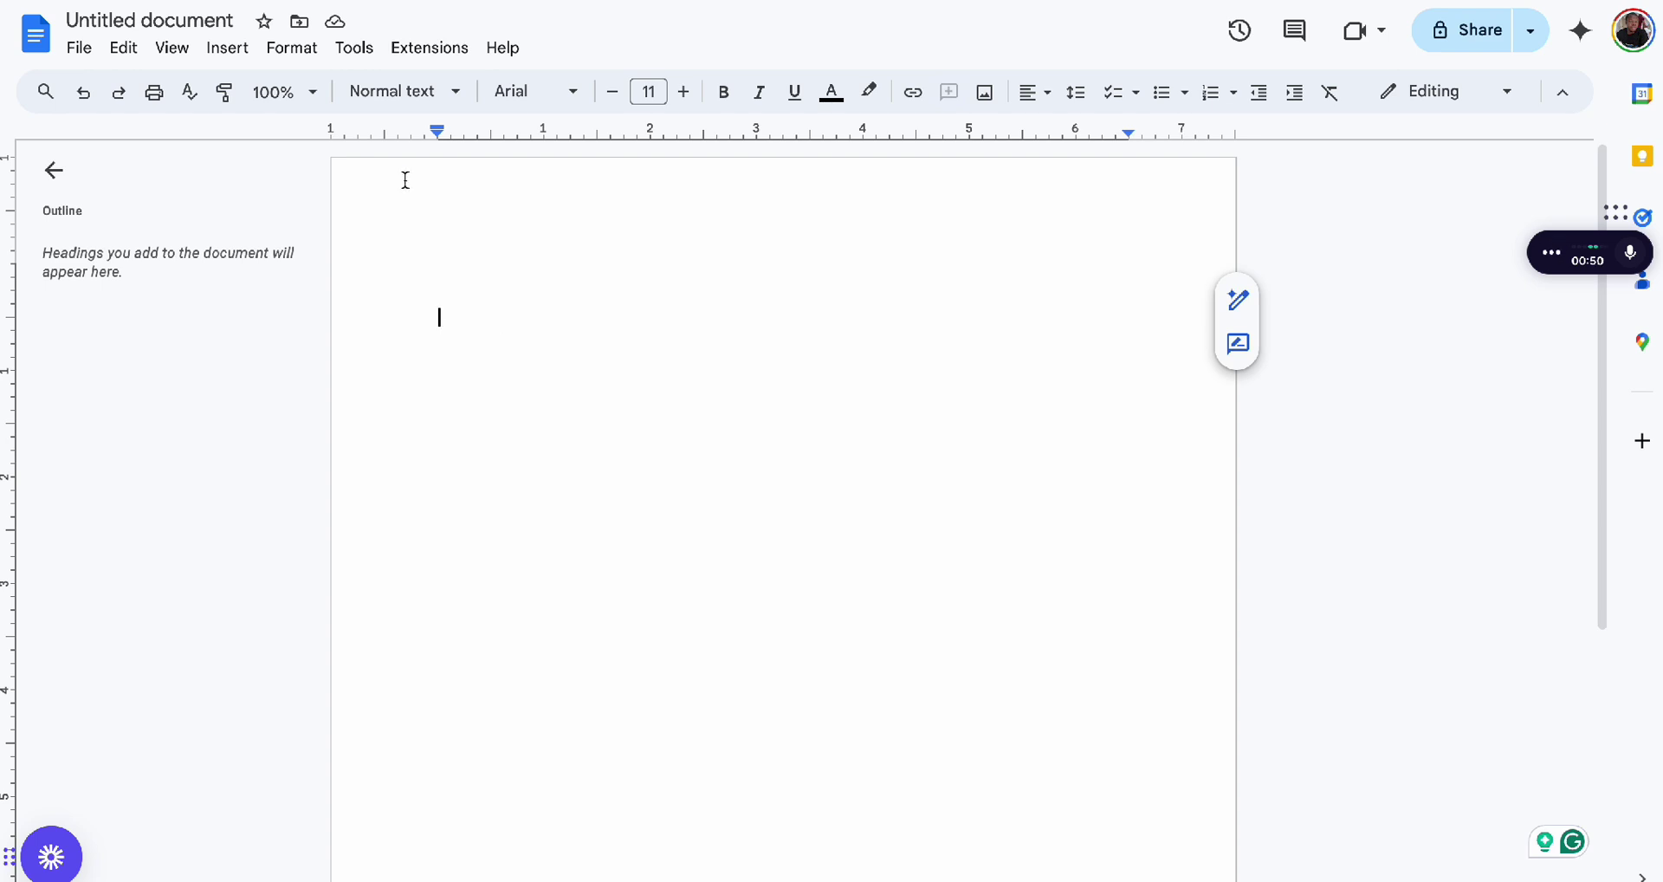
Tick Enable Markdown in Tools > Preferences and confirm with OK.
left_click(355, 48)
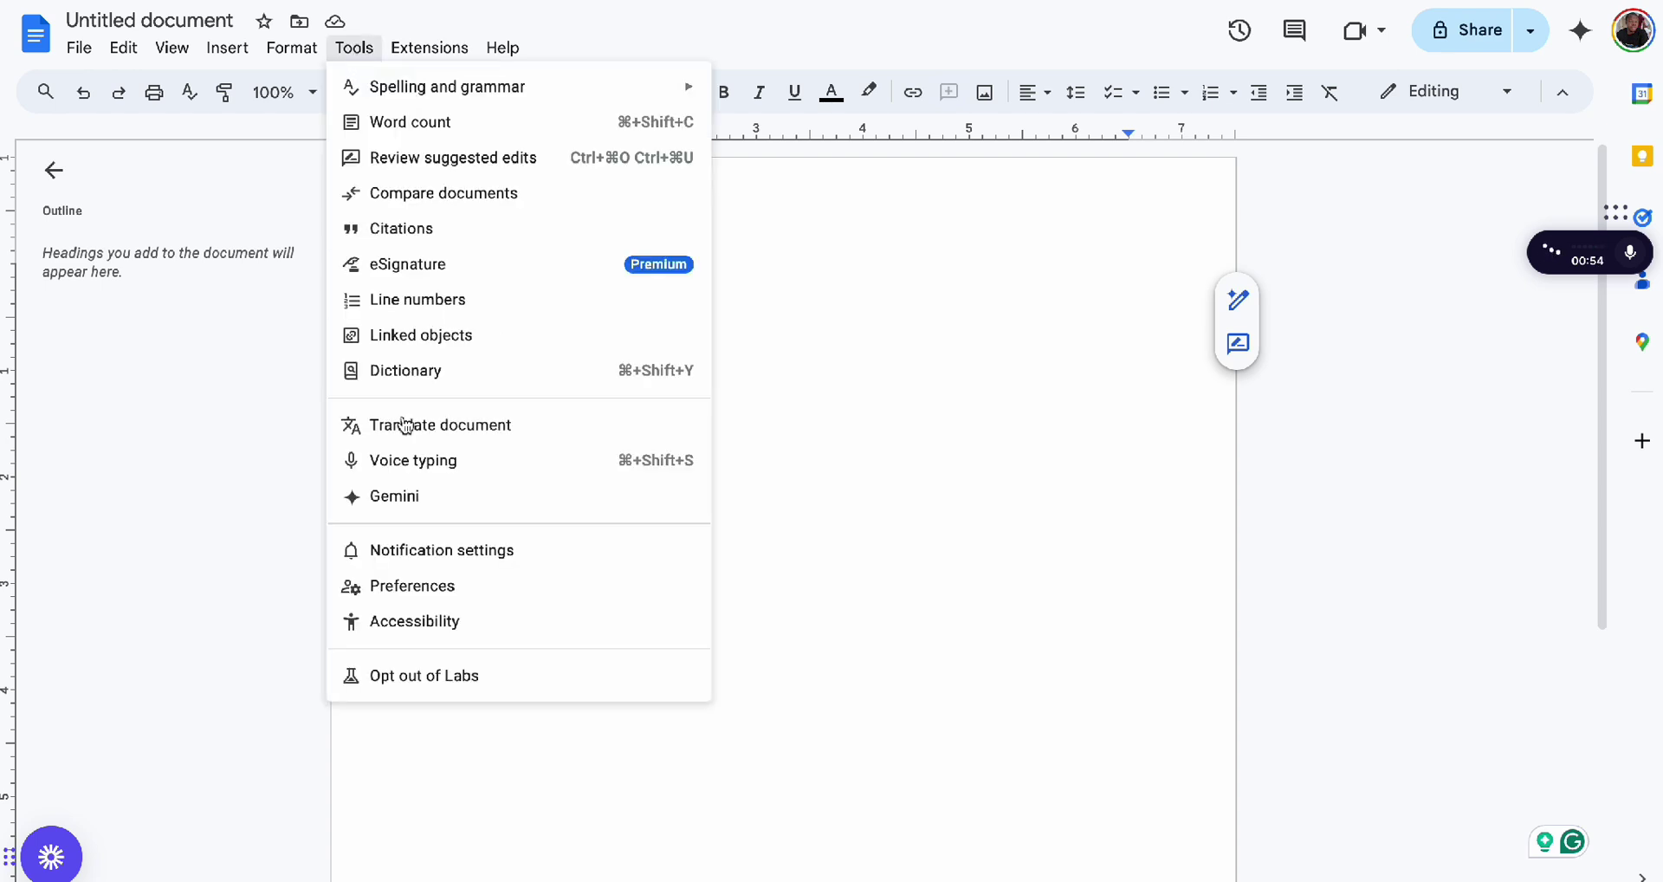
left_click(421, 596)
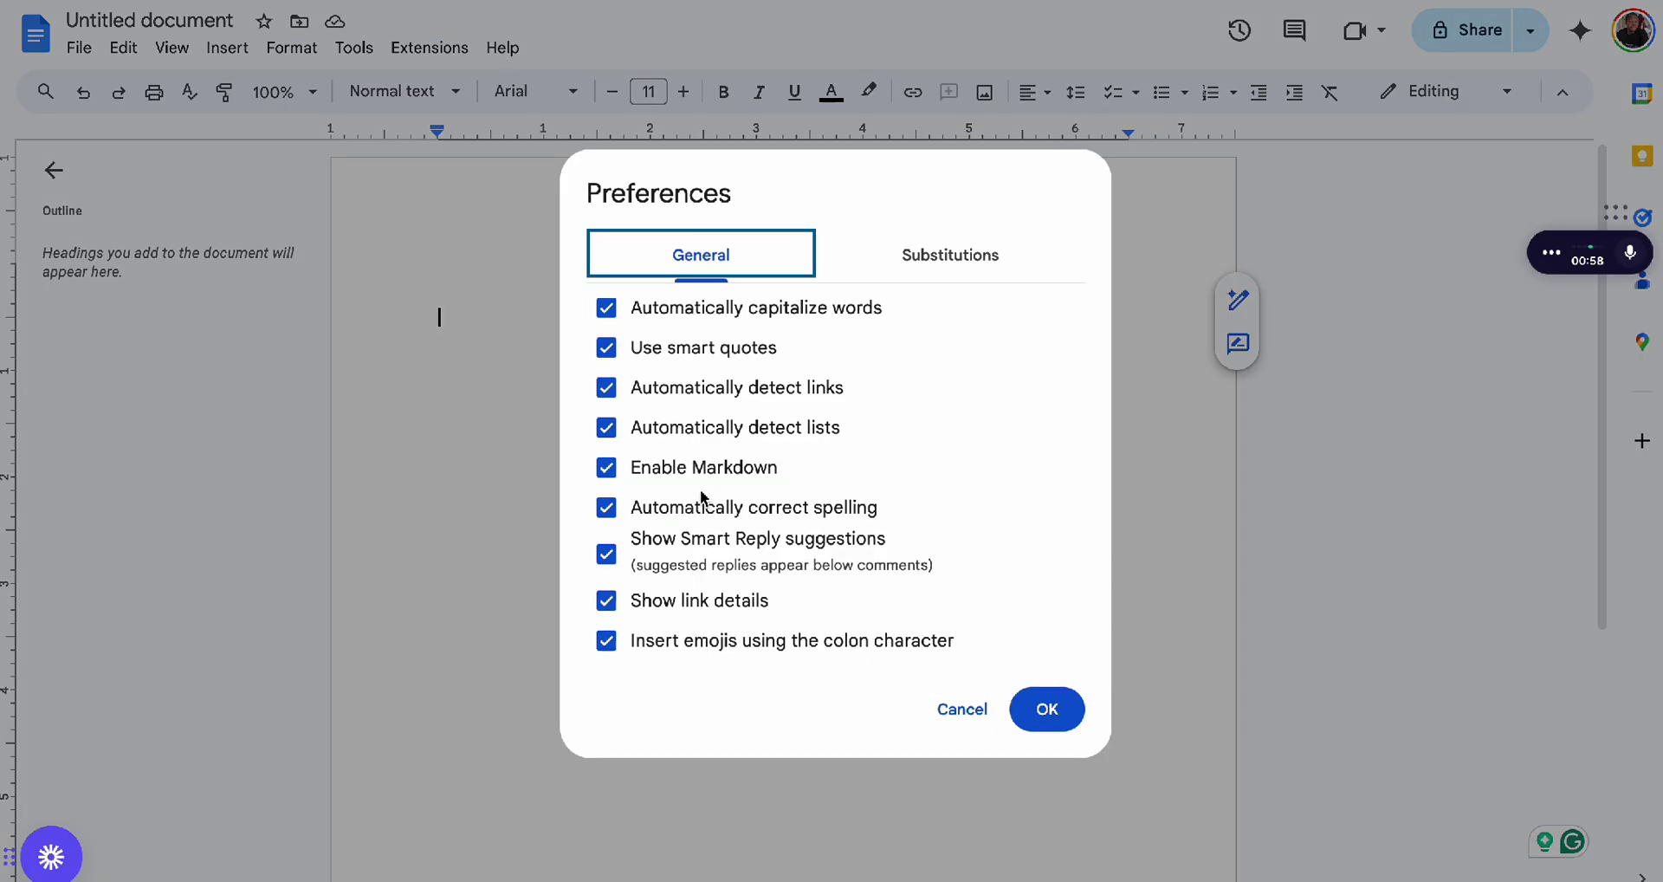
left_click(606, 468)
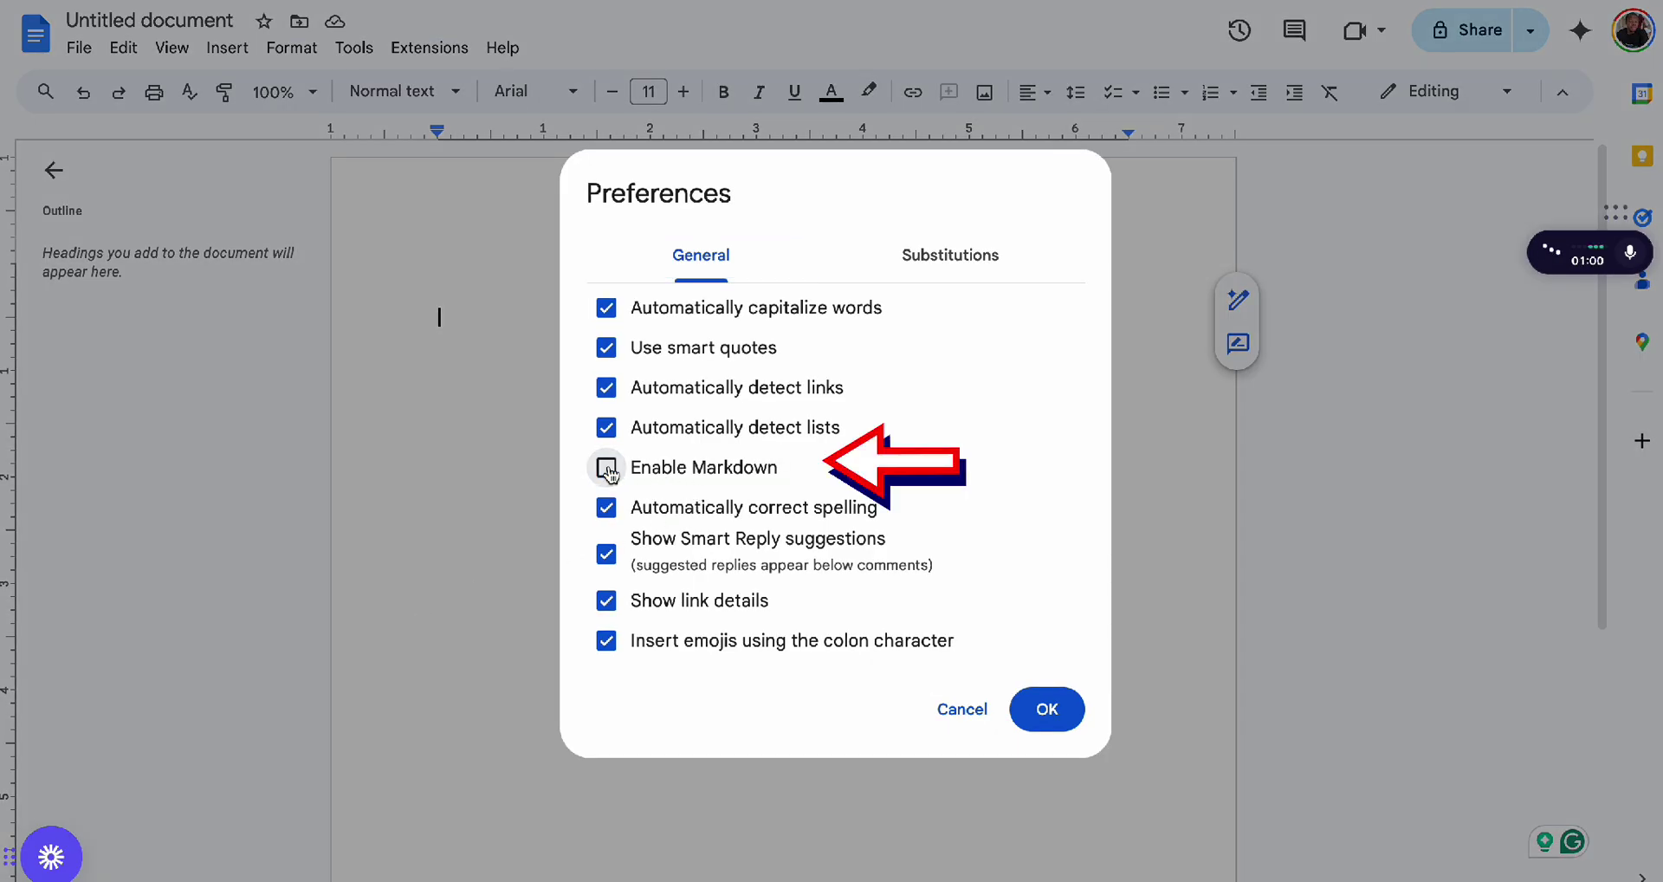
left_click(606, 468)
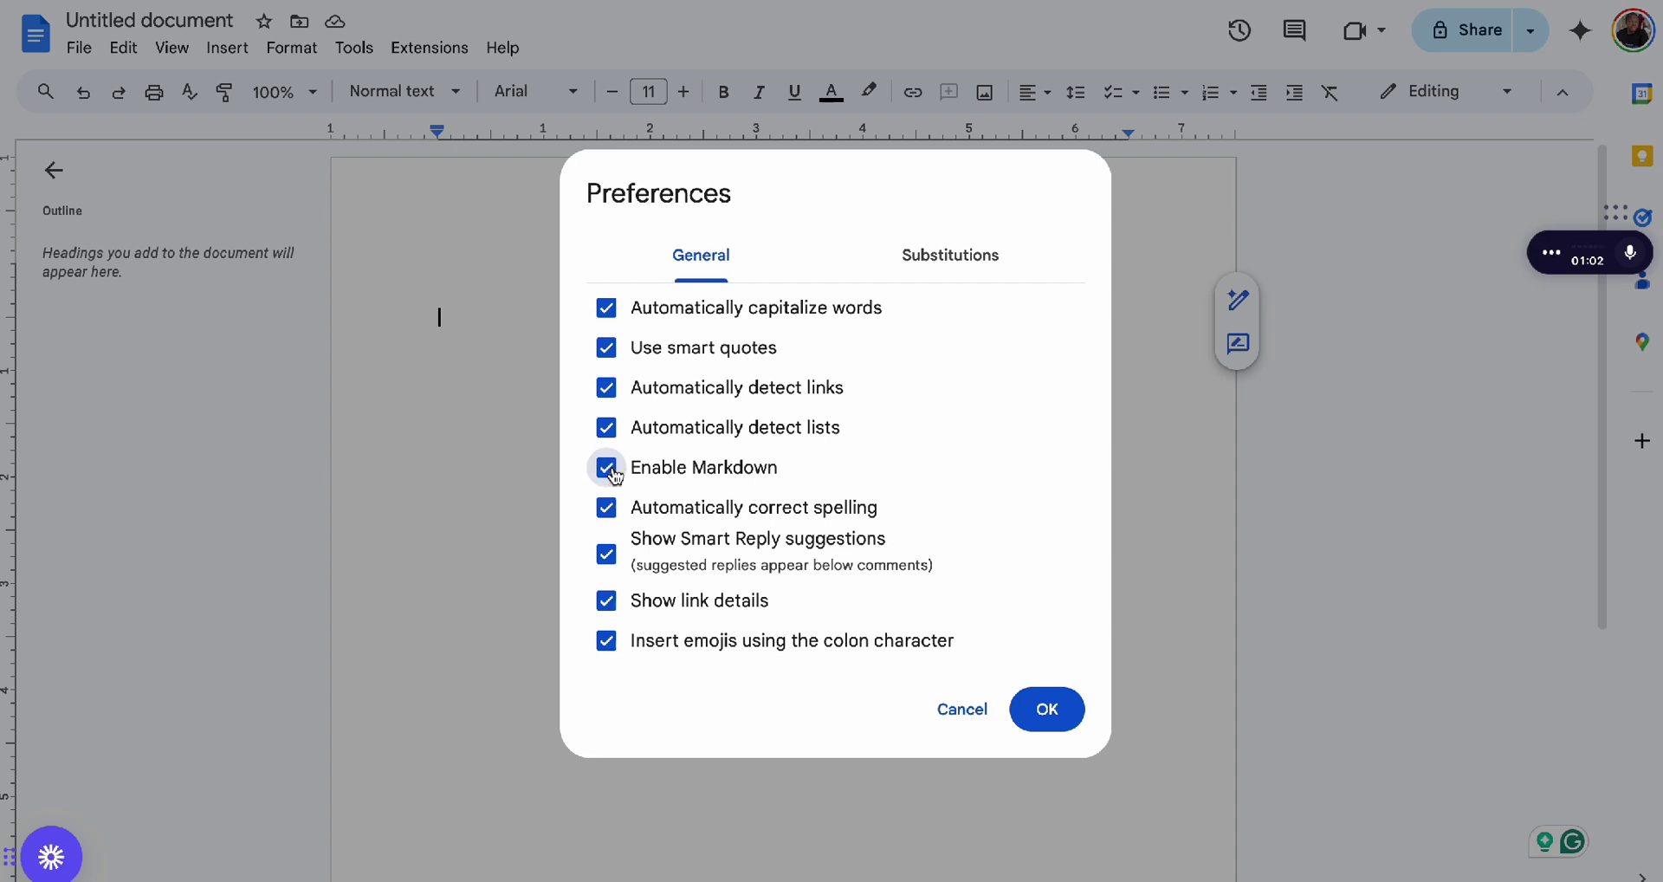
left_click(1047, 709)
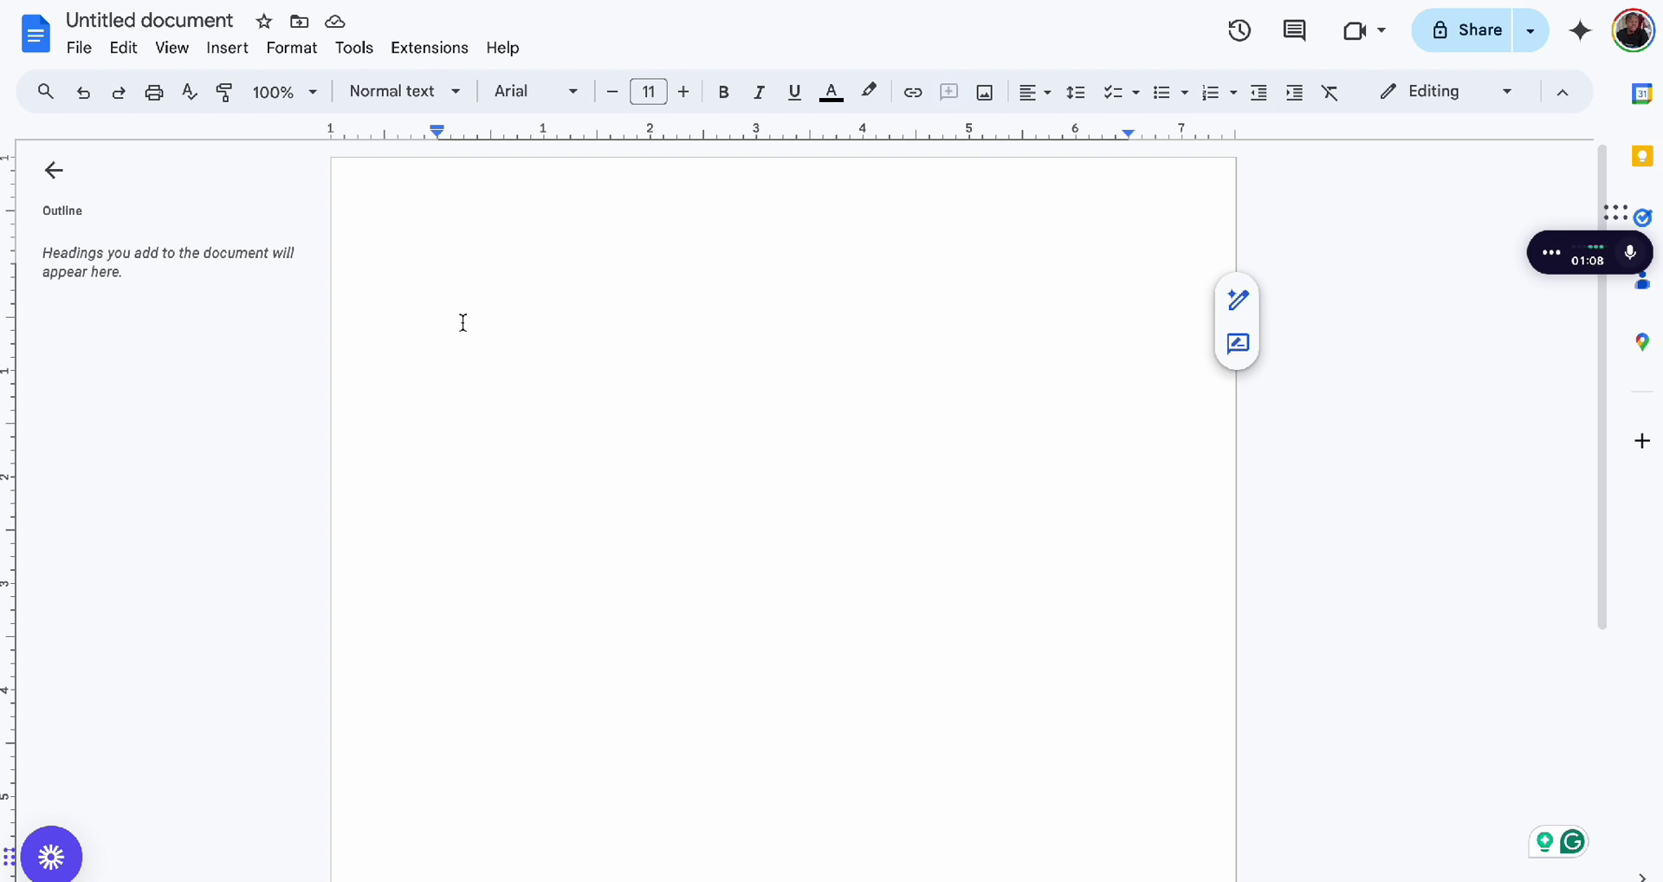
Type '#', '##' and '##' on three lines, and make the first a 'Title' Heading 1.
type("#")
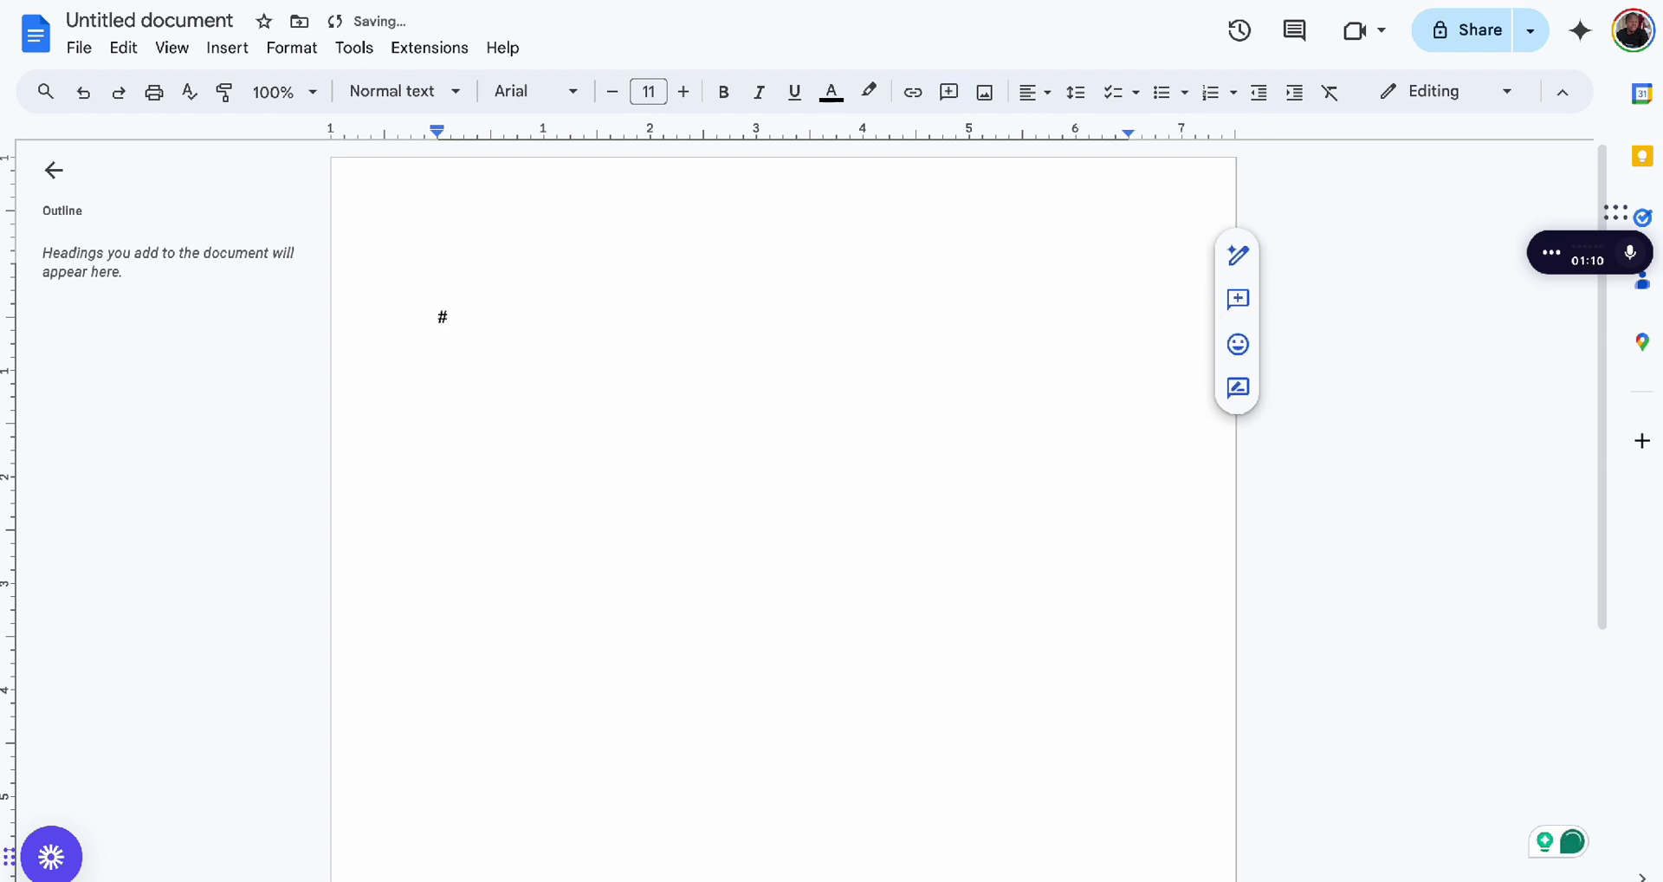
key("Return")
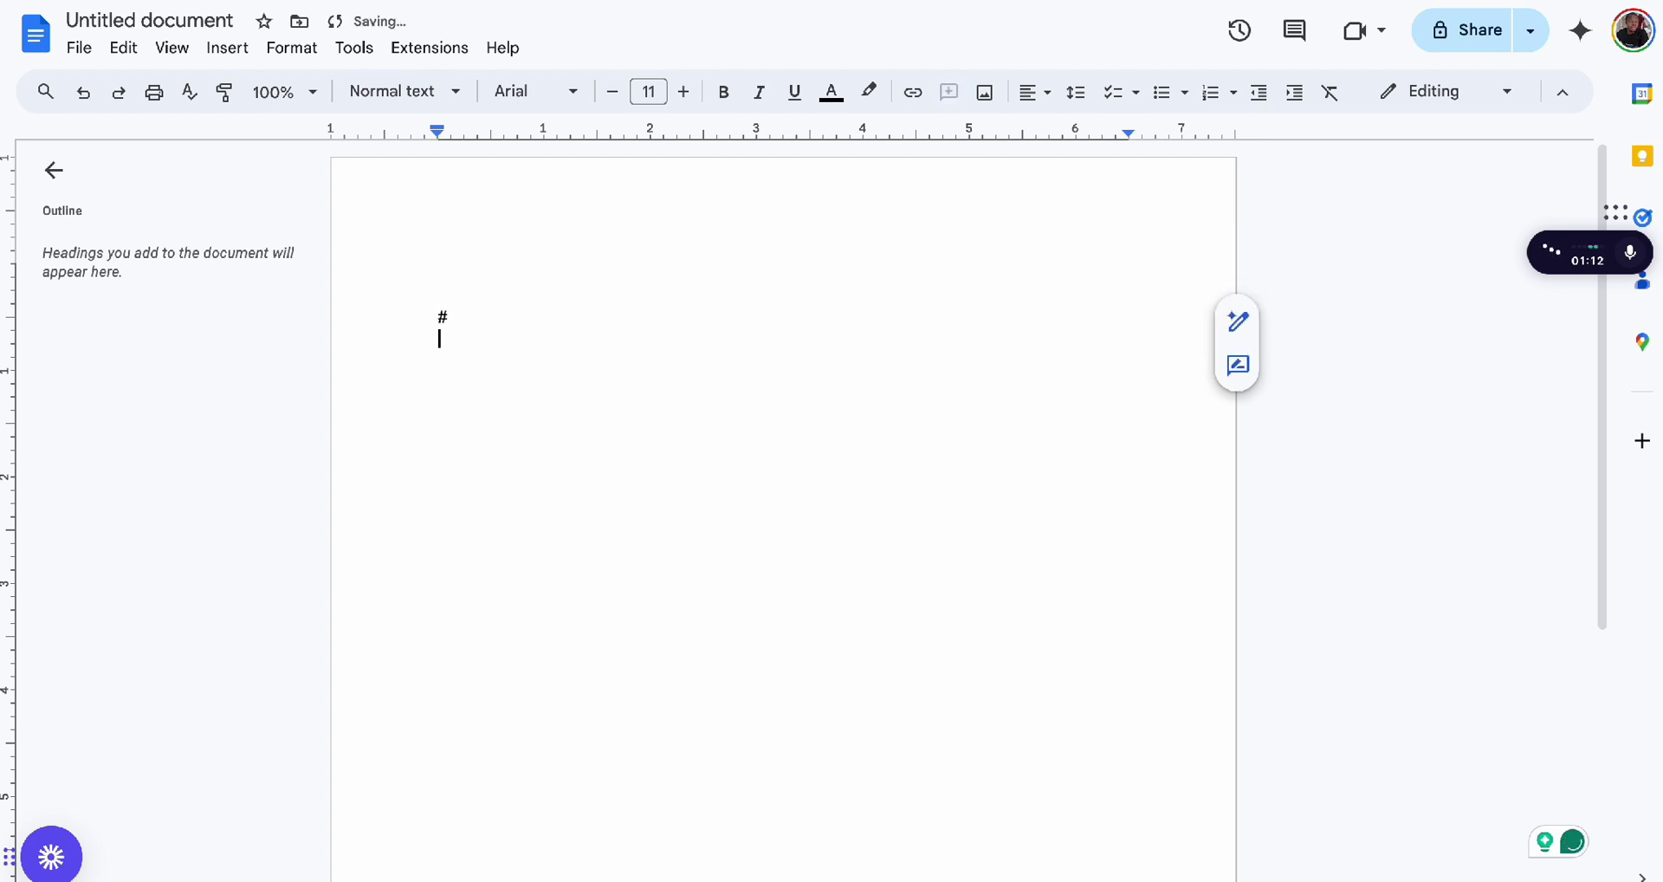
type("##")
key("Return")
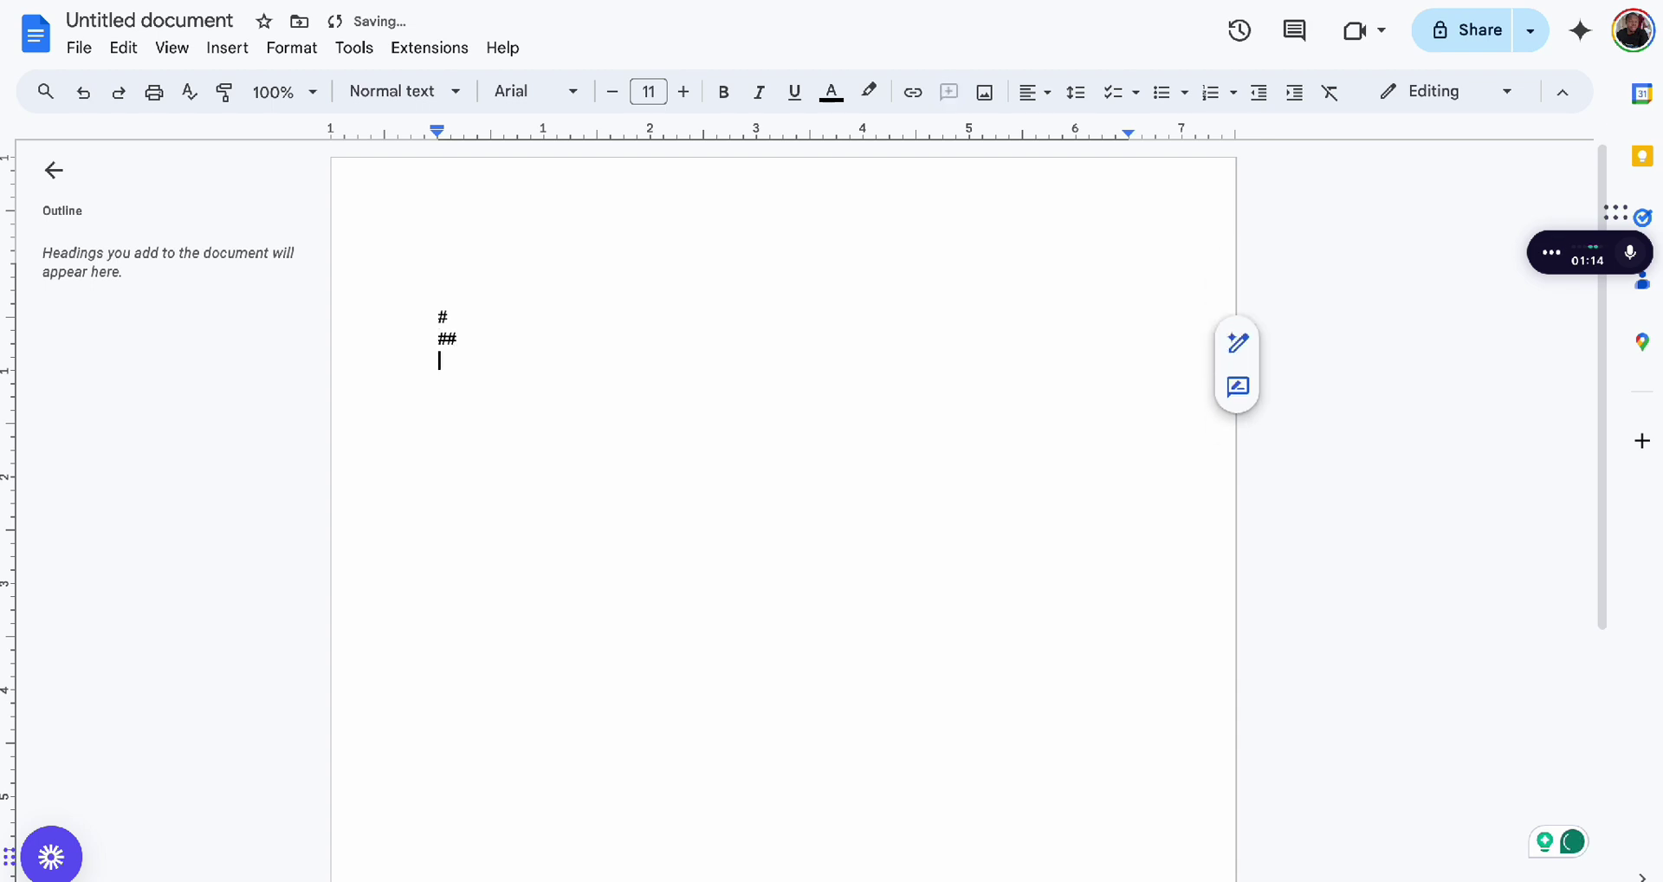
type("##")
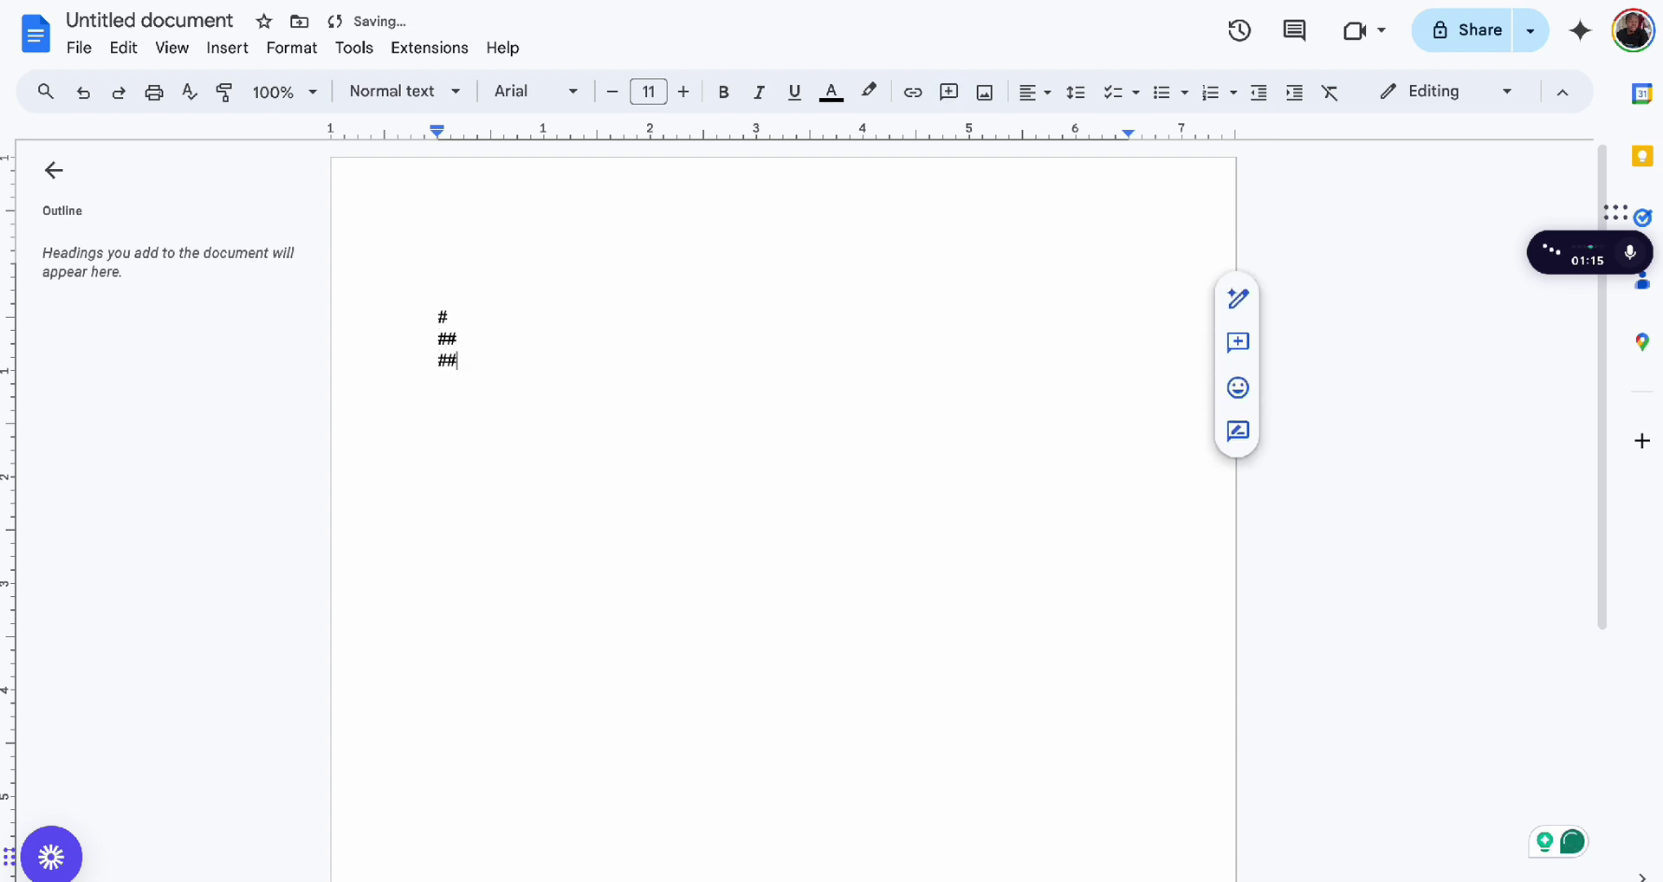
left_click(464, 313)
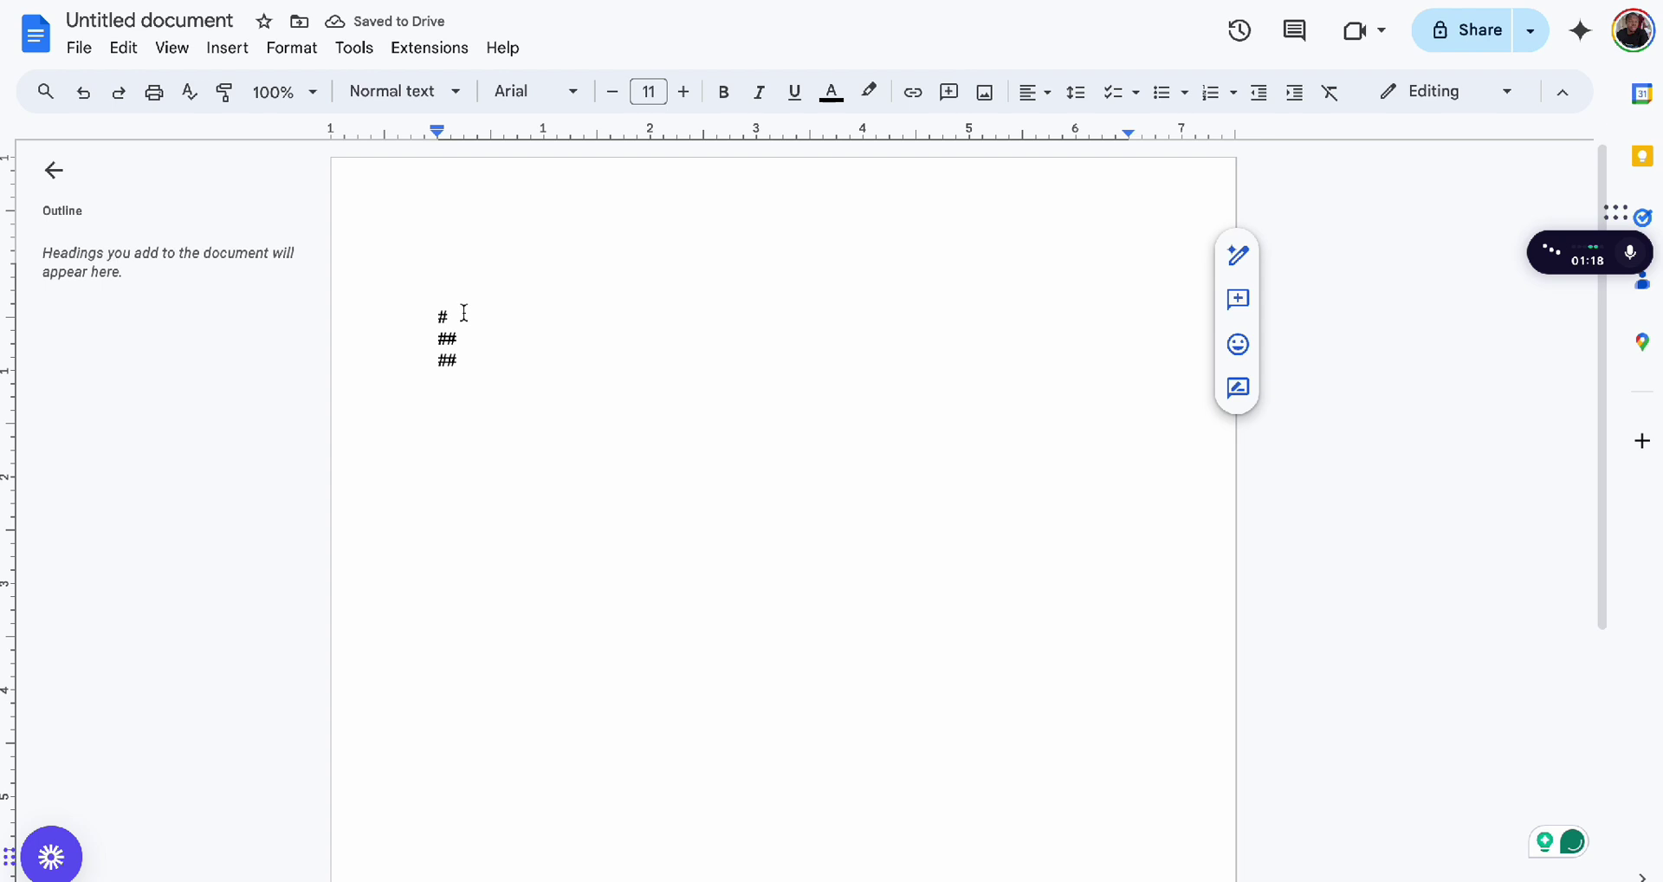
type("Title")
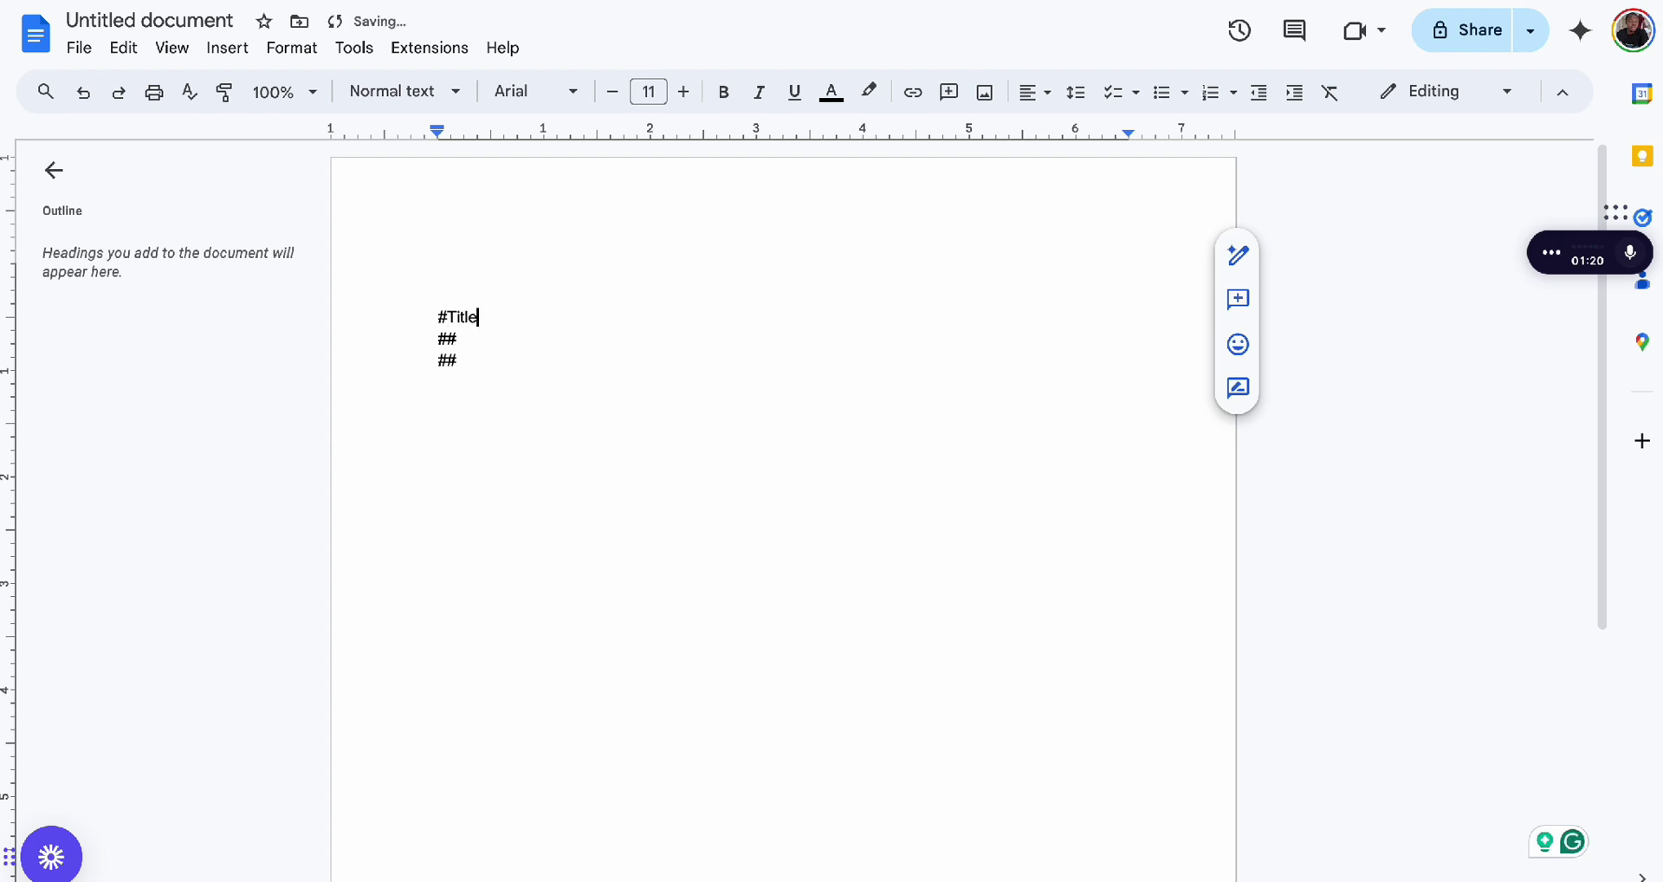
left_click(446, 316)
key("space")
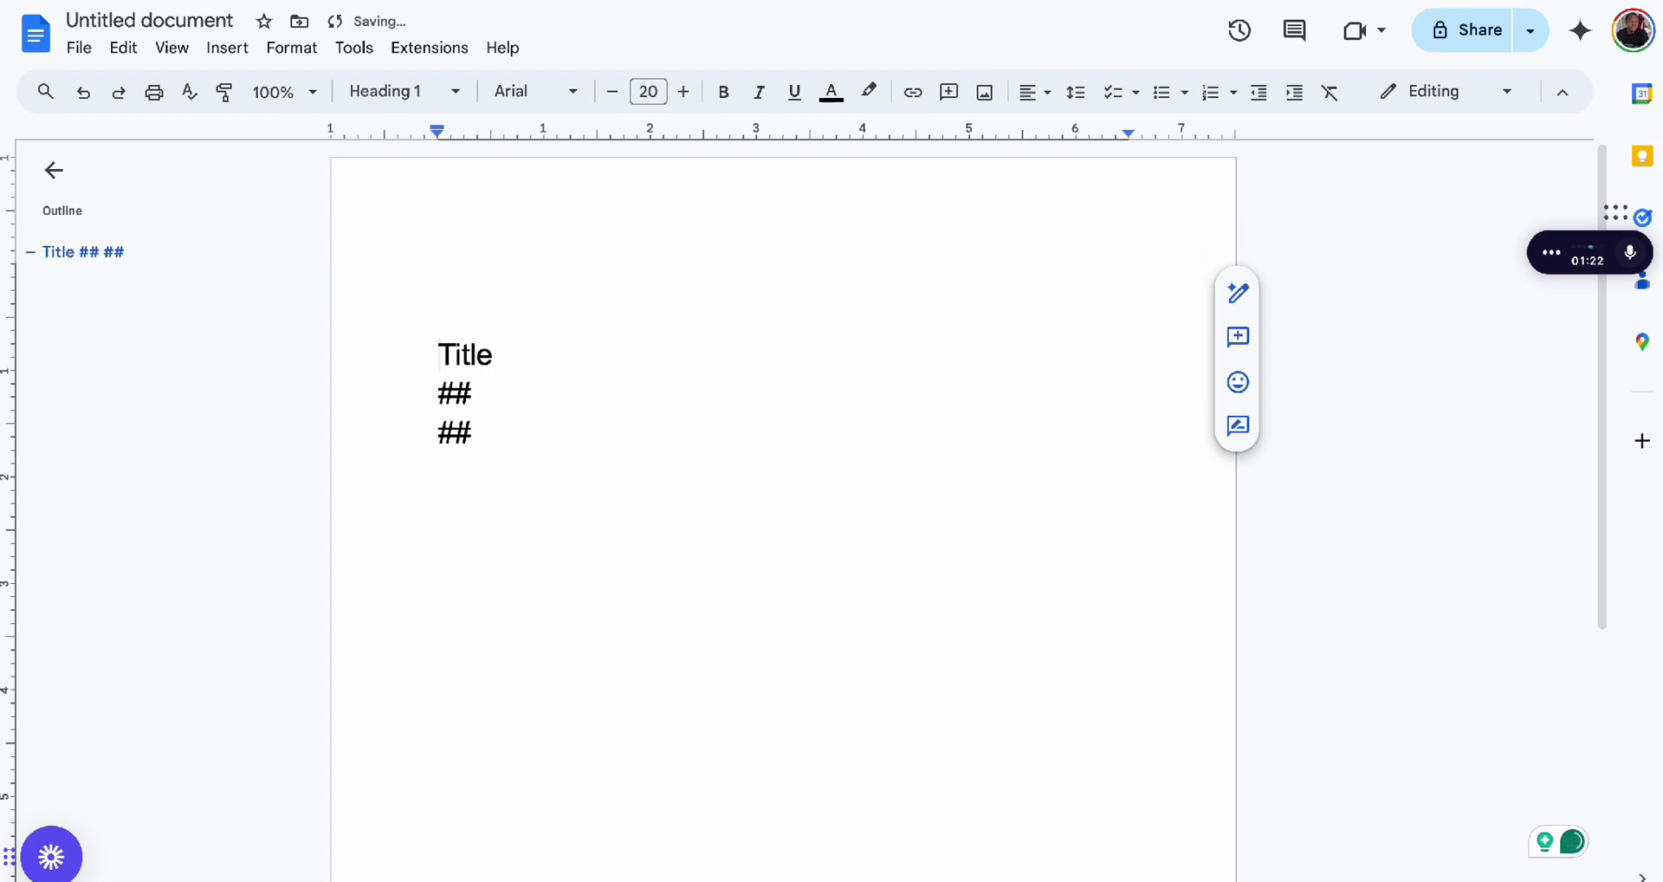
Write 'second title' after the first ## and retry its heading conversion, with a blank line after Title.
left_click(478, 391)
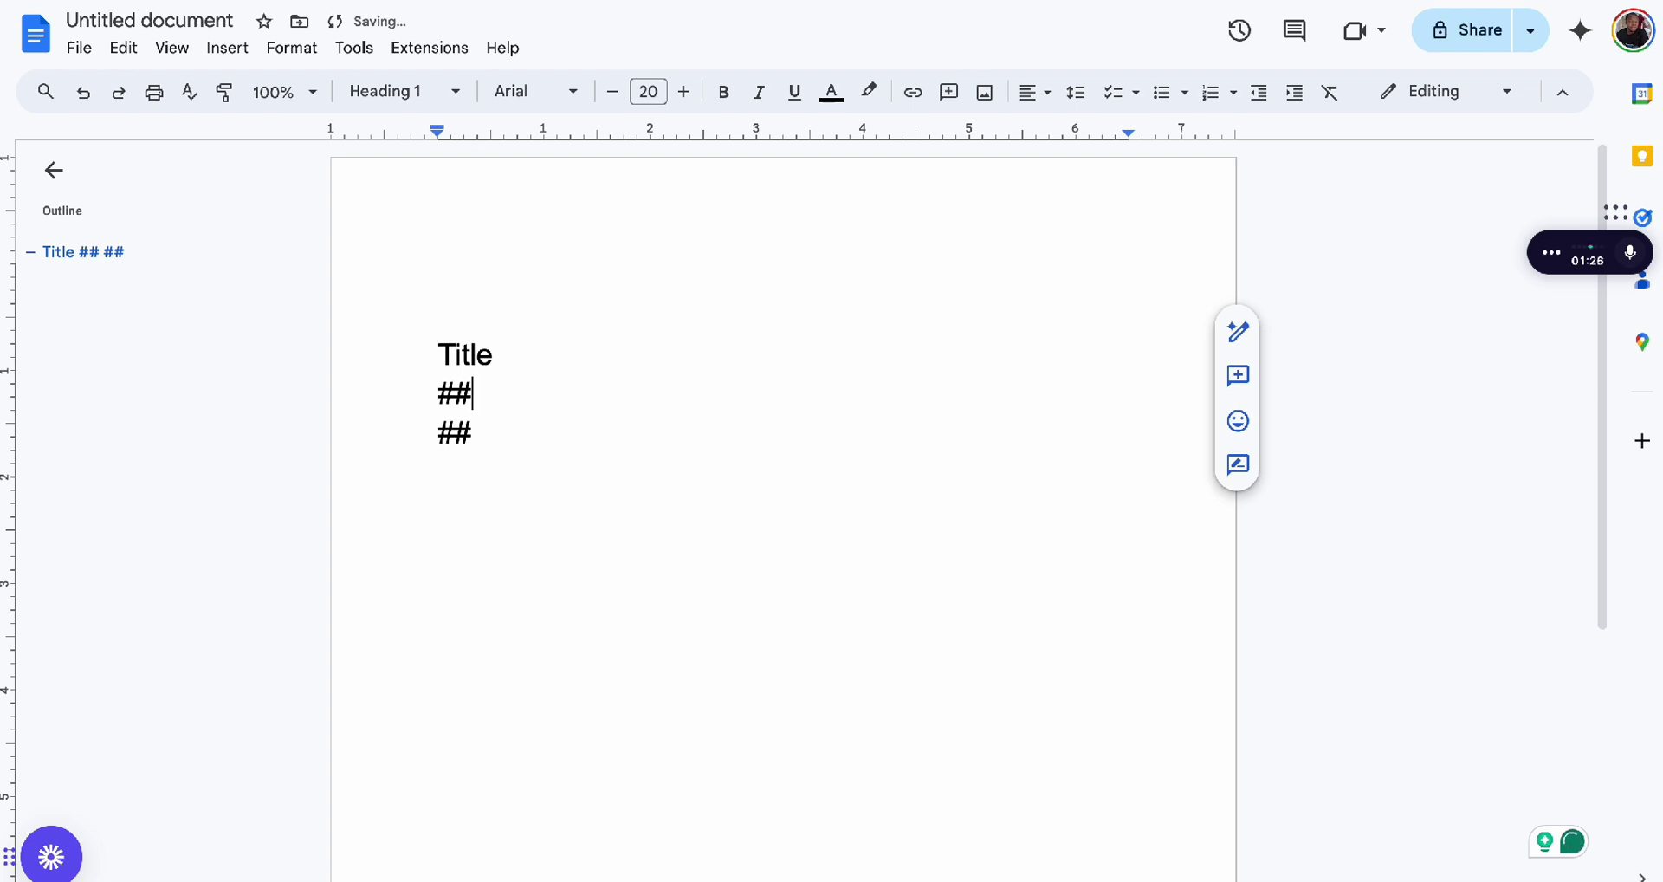
type("seco")
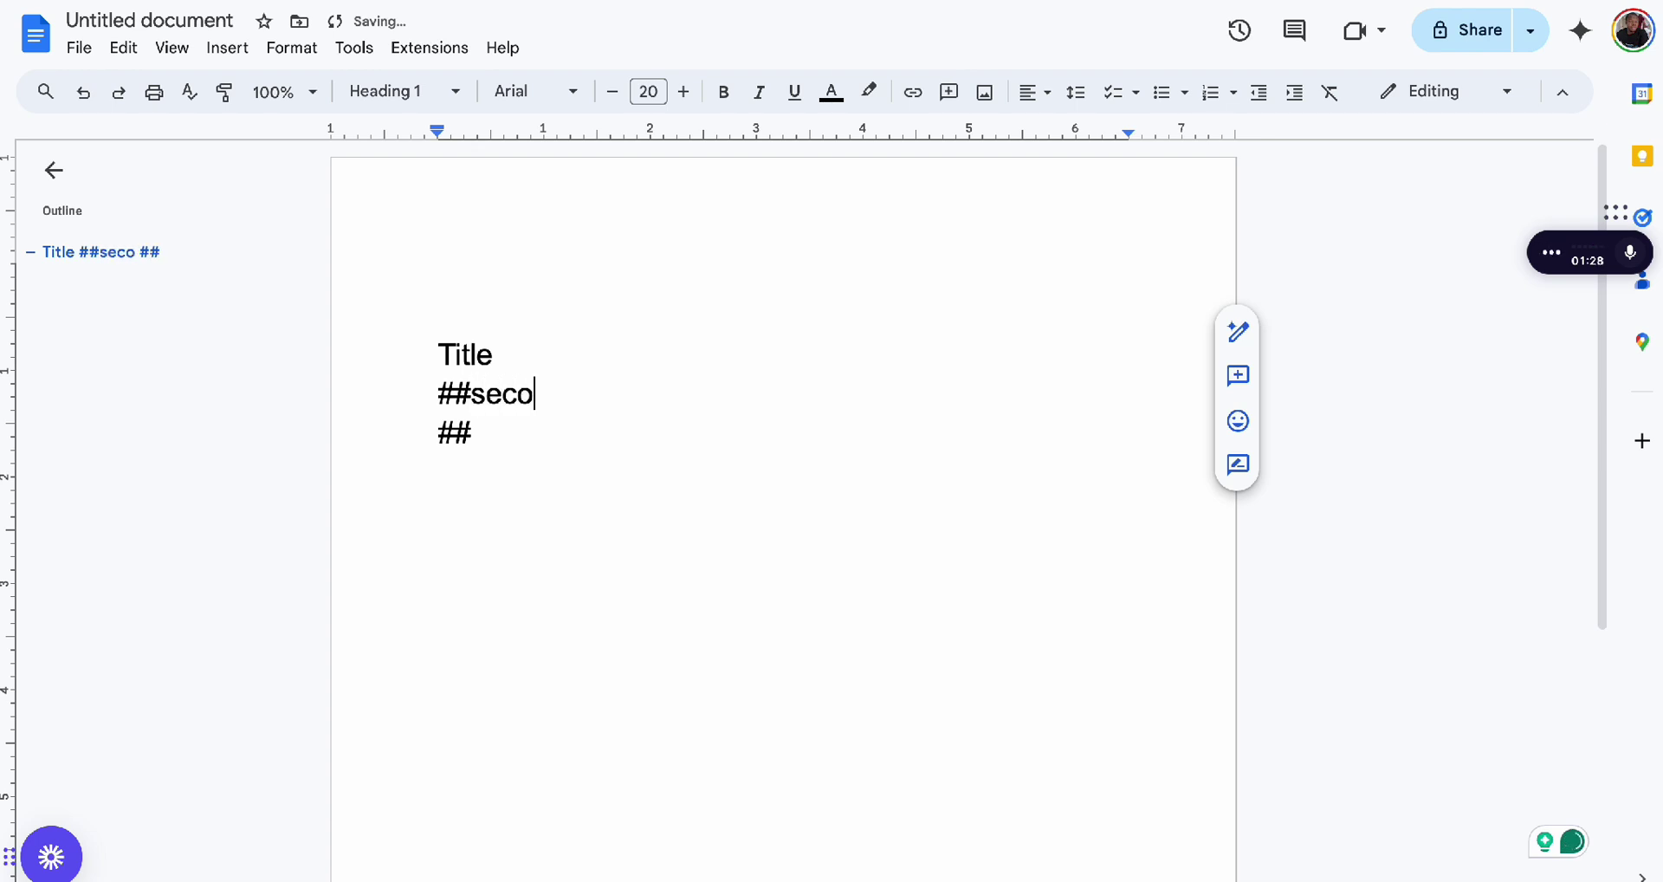
type("nd tiel")
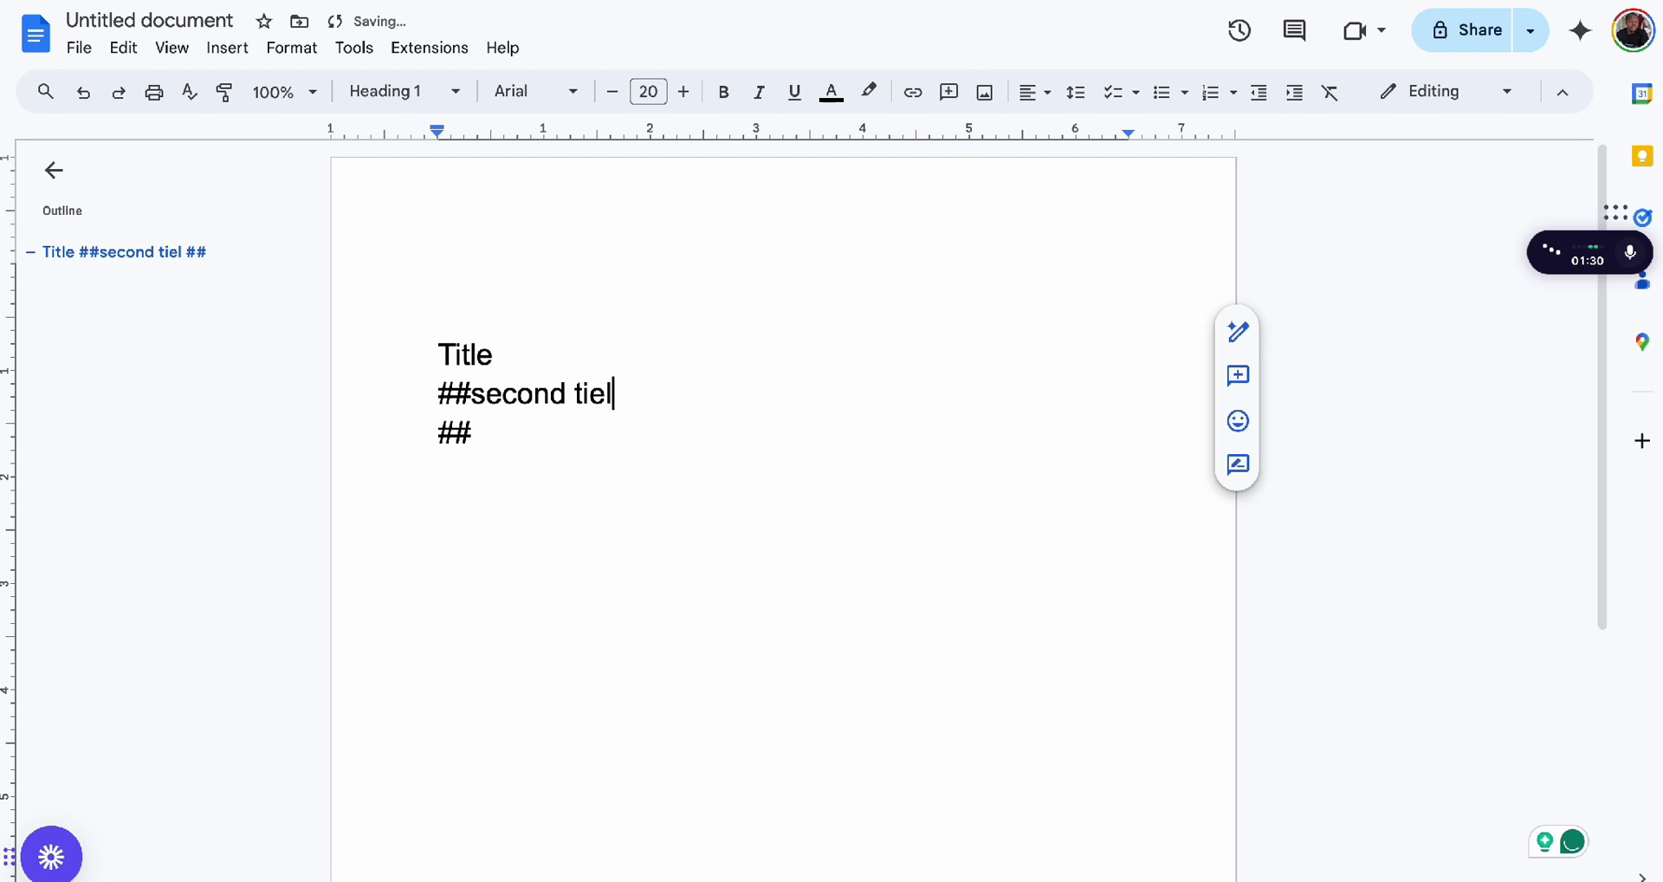
key("BackSpace")
key("BackSpace")
type("tle")
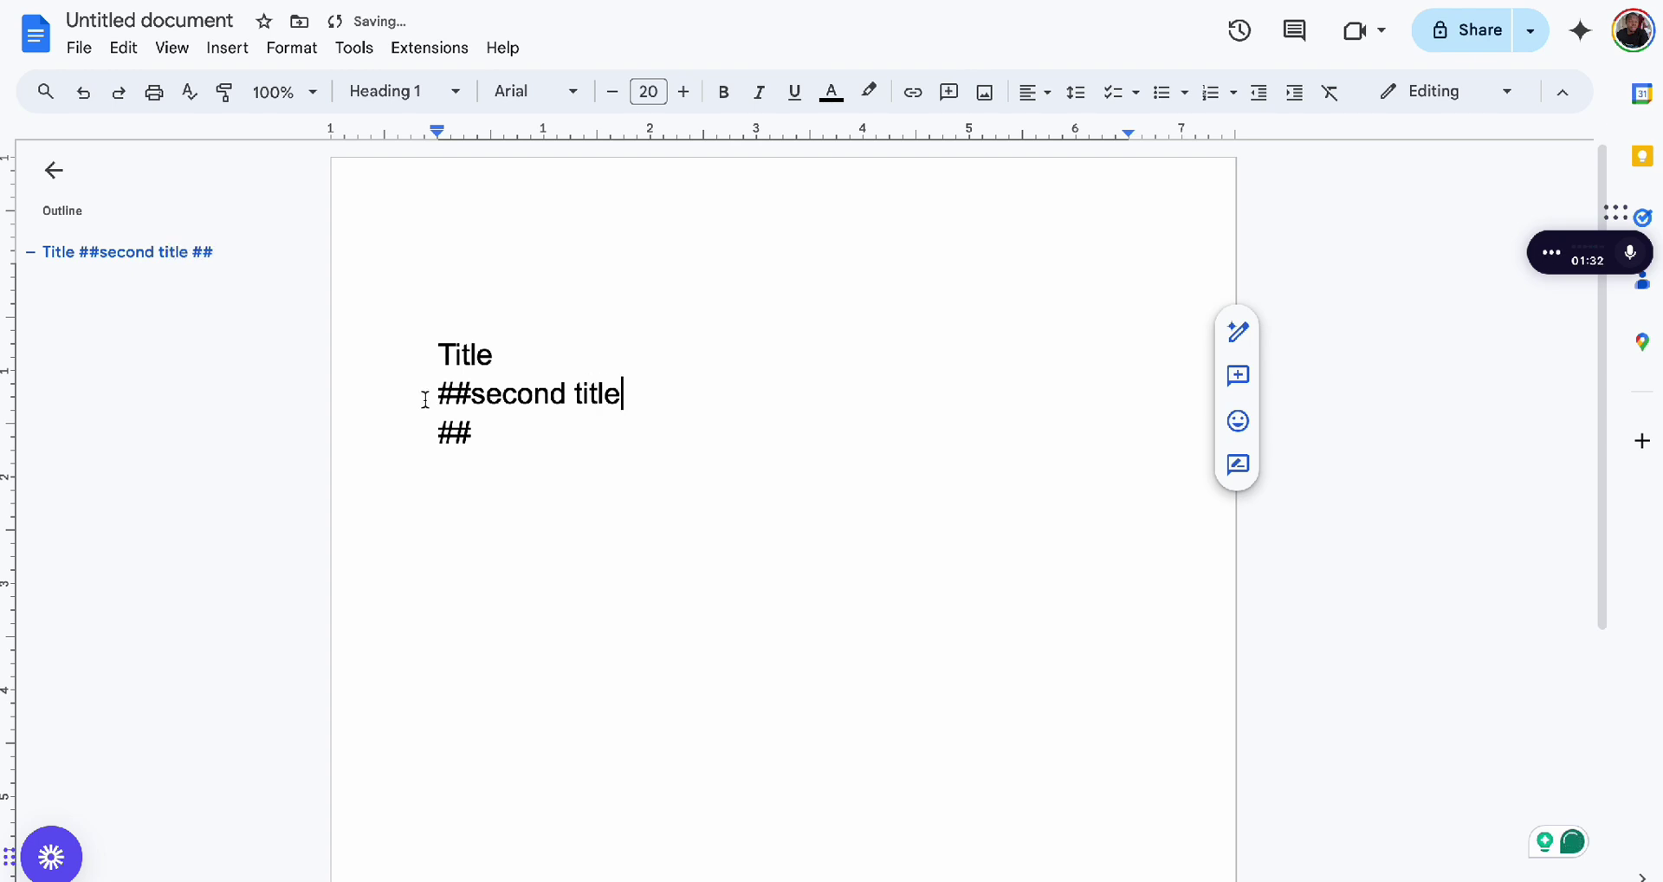
left_click(473, 394)
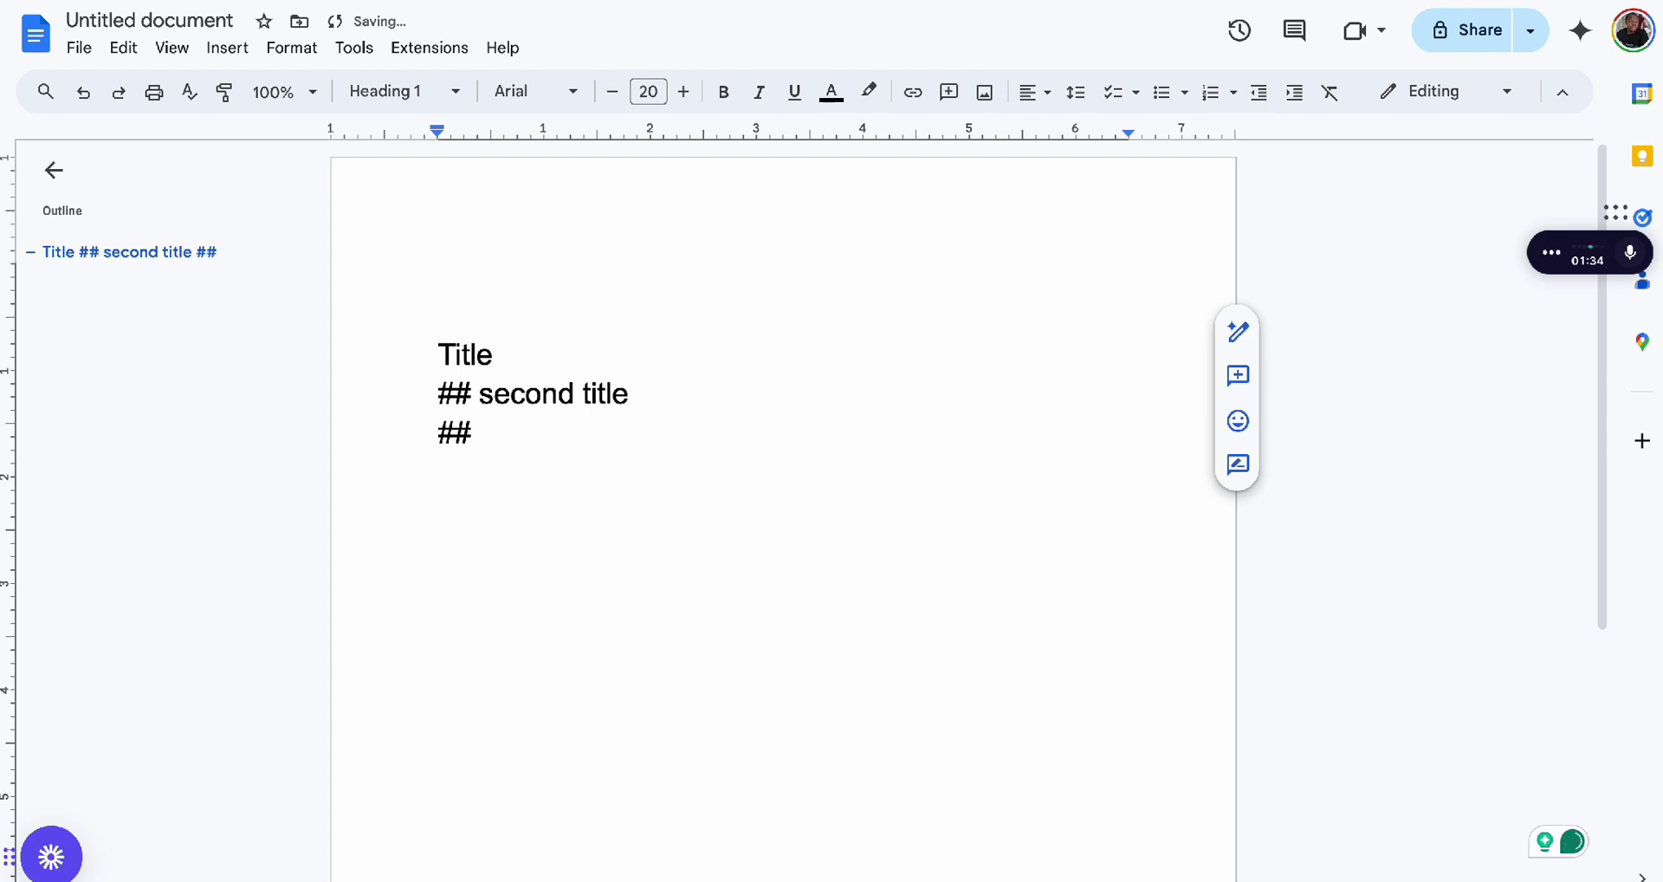
key("BackSpace")
key("BackSpace")
type("#")
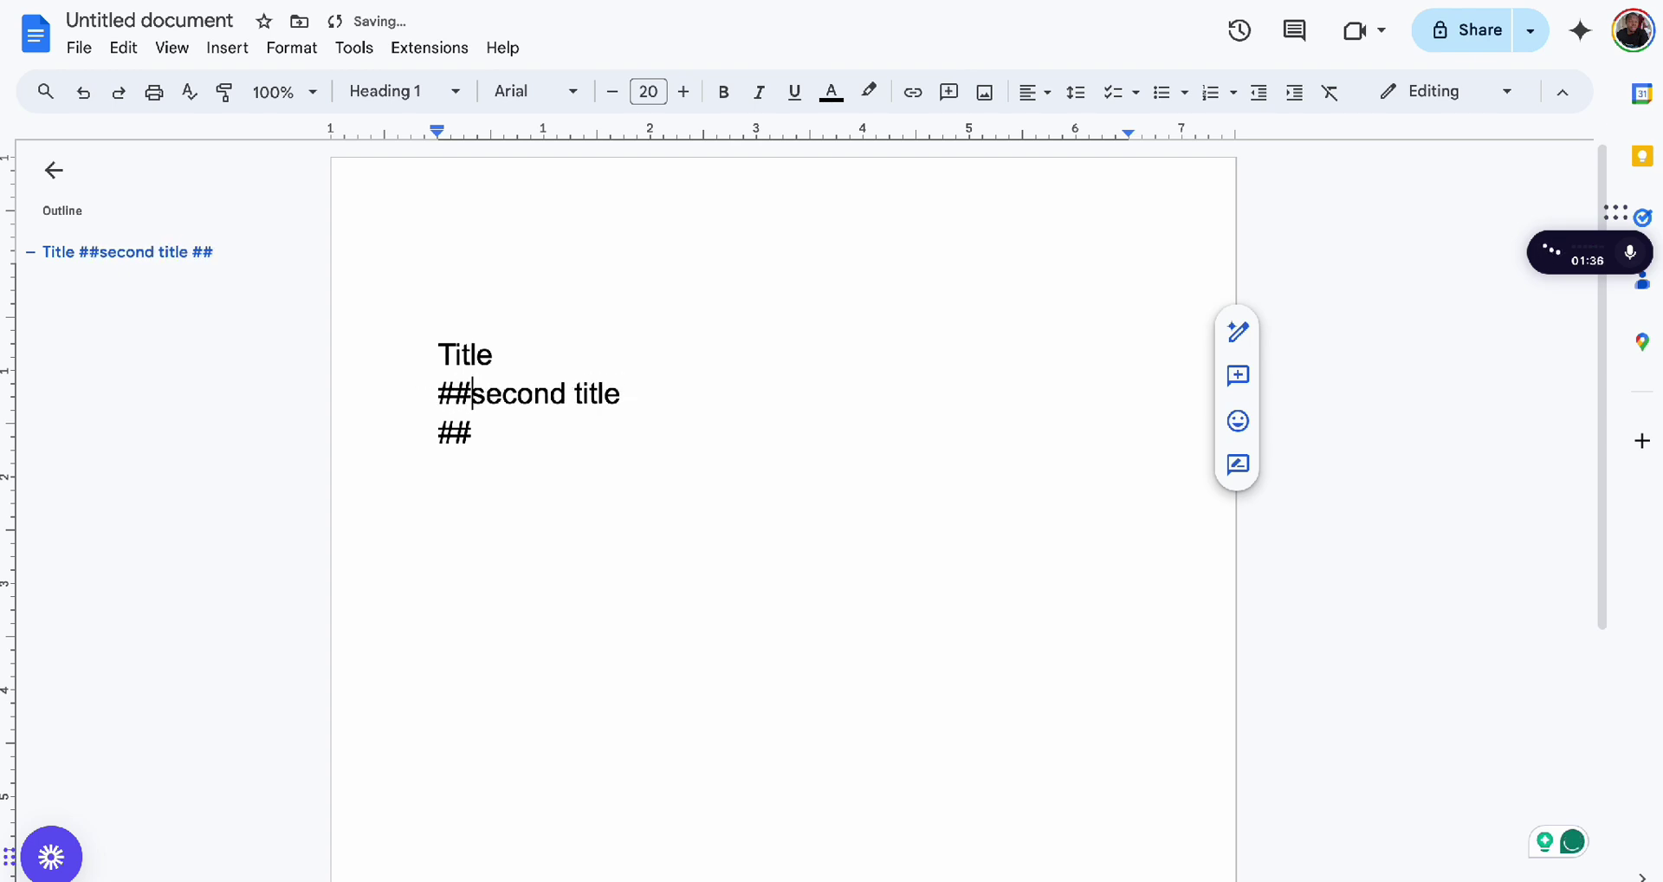
left_click(514, 366)
key("Return")
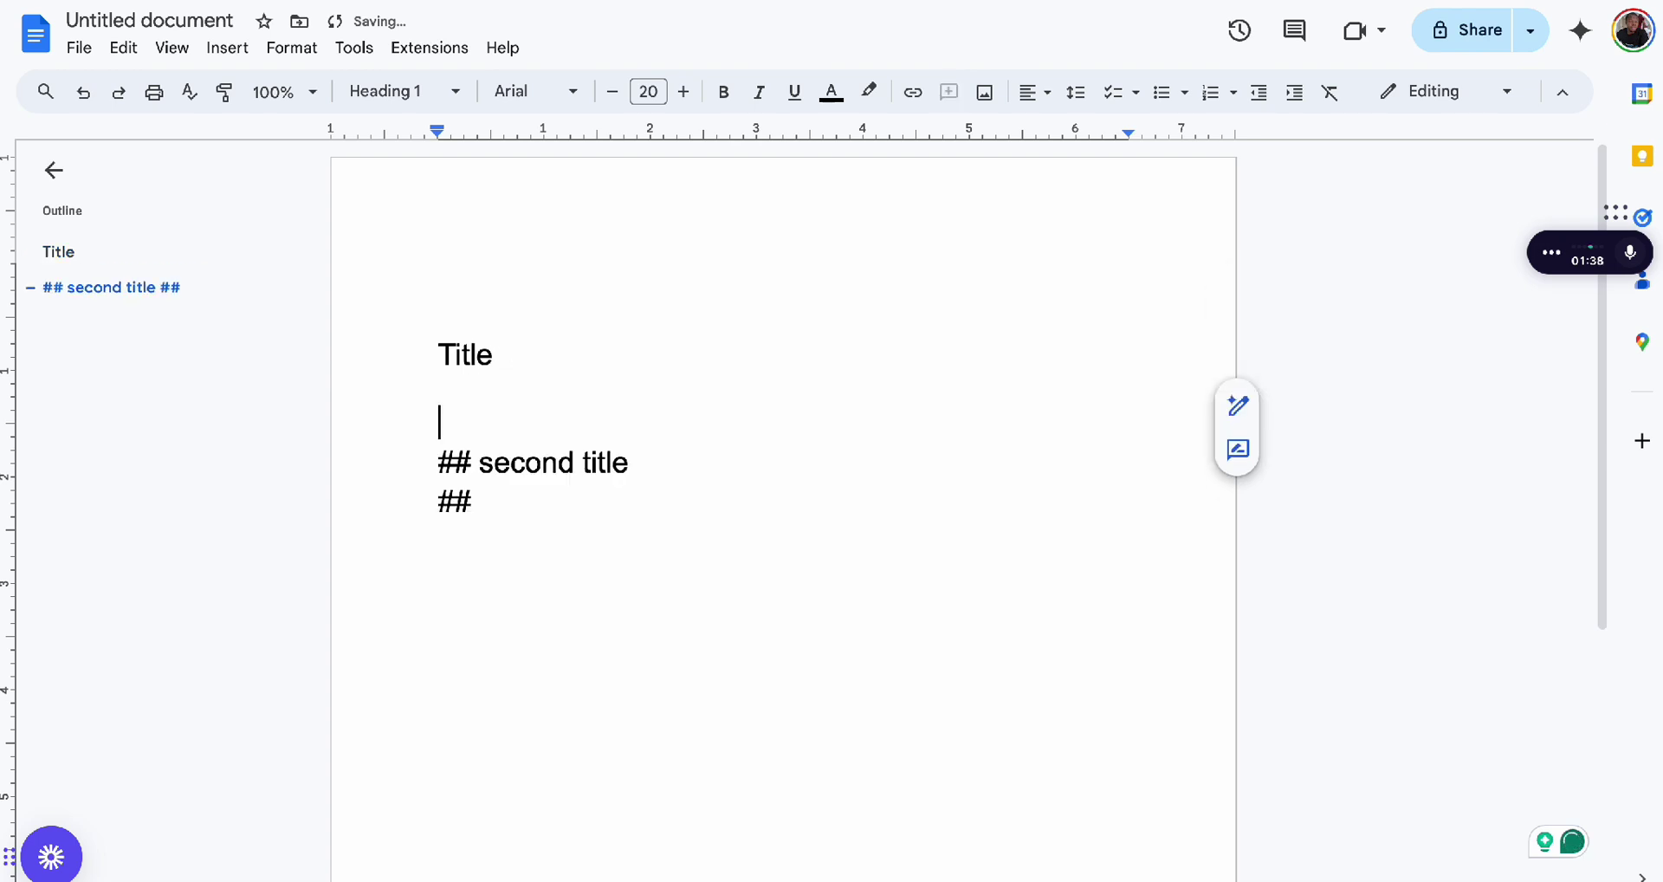
left_click(481, 457)
key("BackSpace")
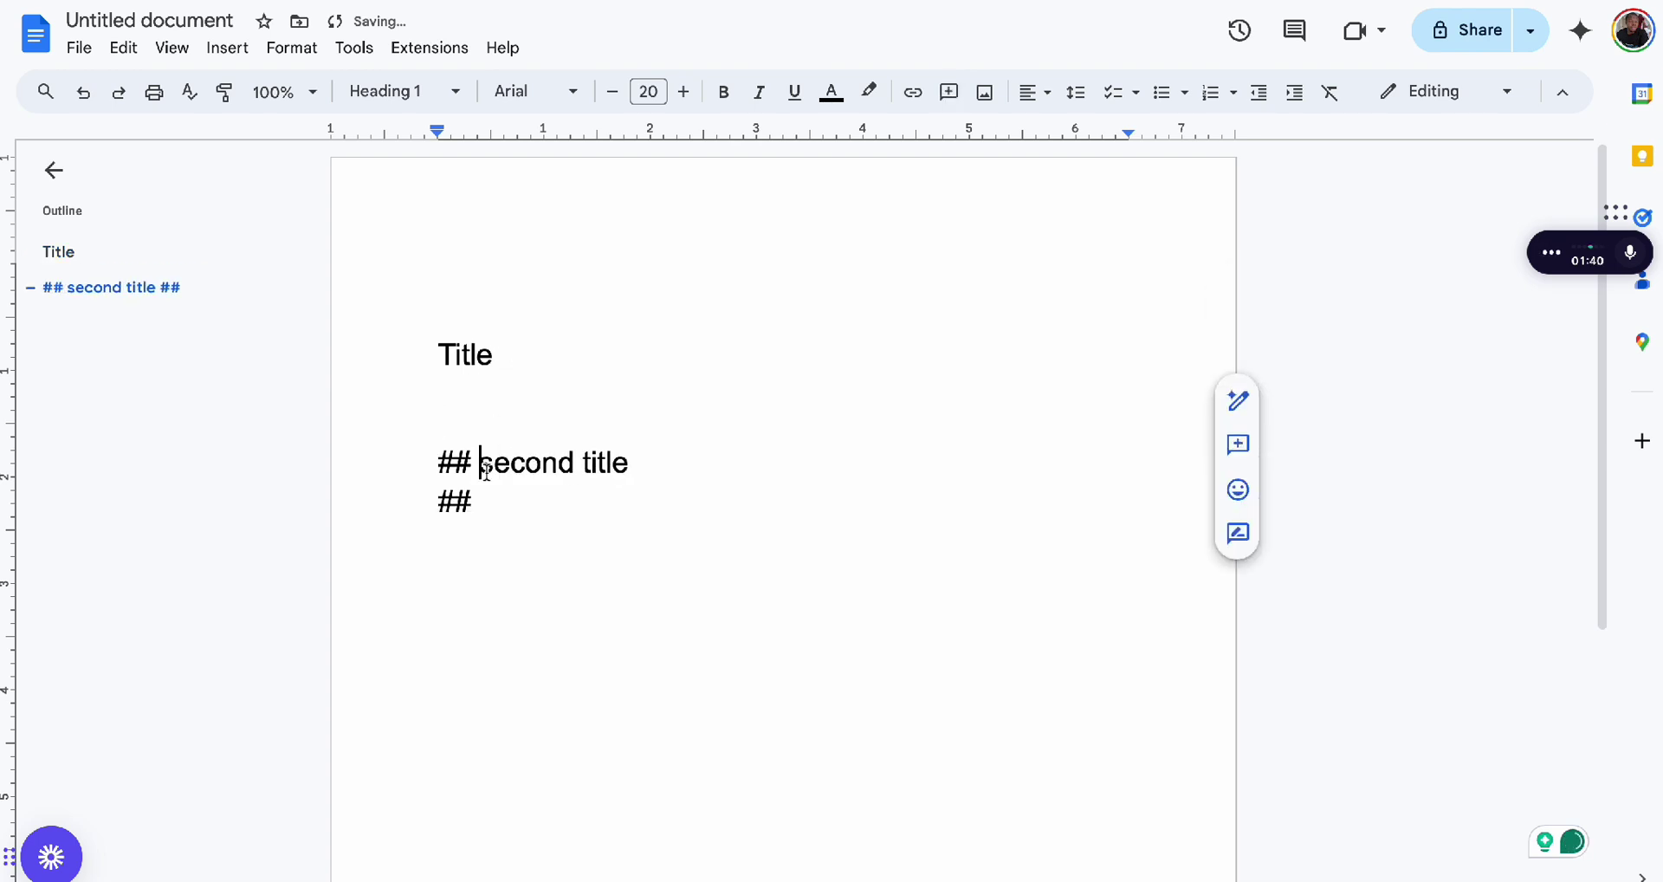
Add '###hghg' on the third line and backspace it into the heading above.
left_click(488, 493)
type("#hghg")
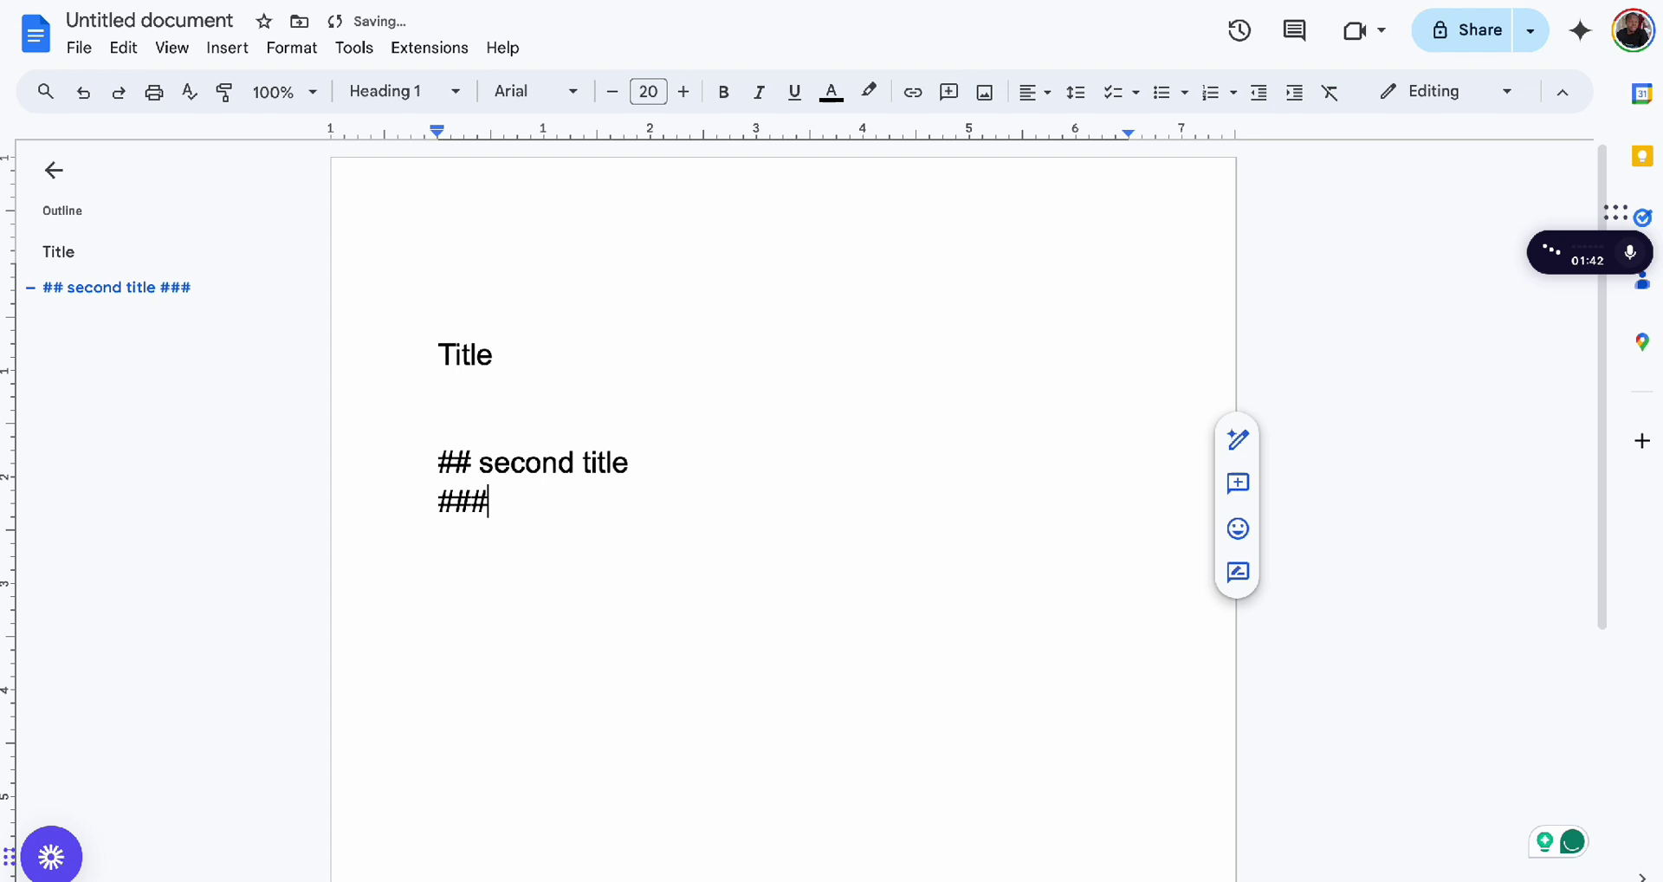
left_click(538, 501)
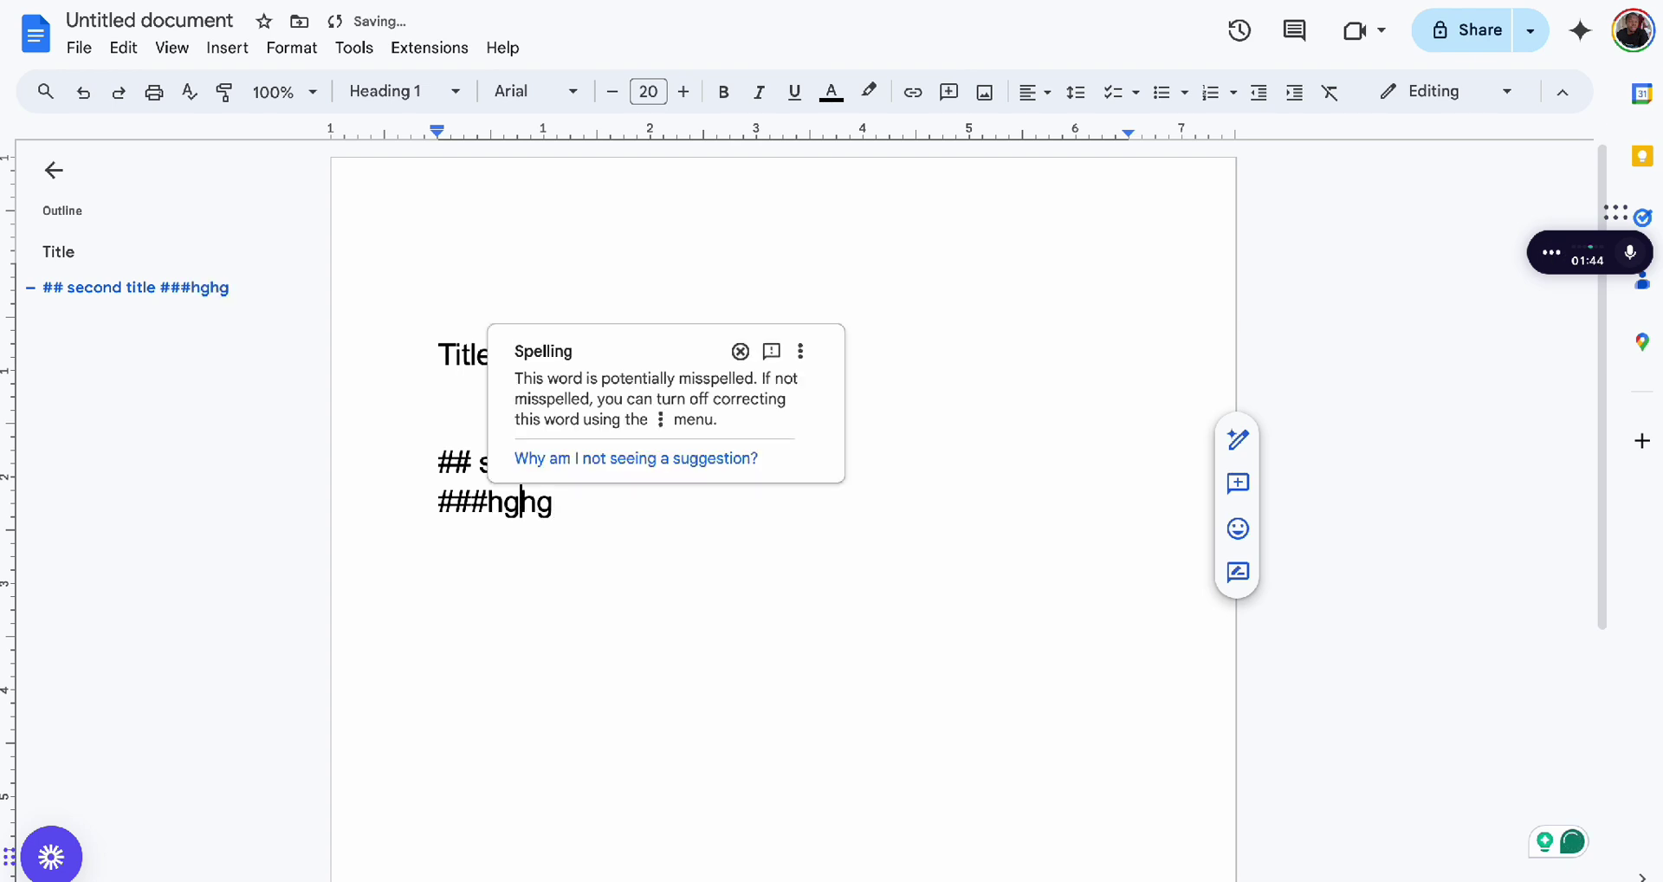
left_click(490, 502)
key("BackSpace")
key("BackSpace")
key("BackSpace")
key("BackSpace")
key("BackSpace")
key("BackSpace")
key("BackSpace")
key("BackSpace")
key("BackSpace")
key("BackSpace")
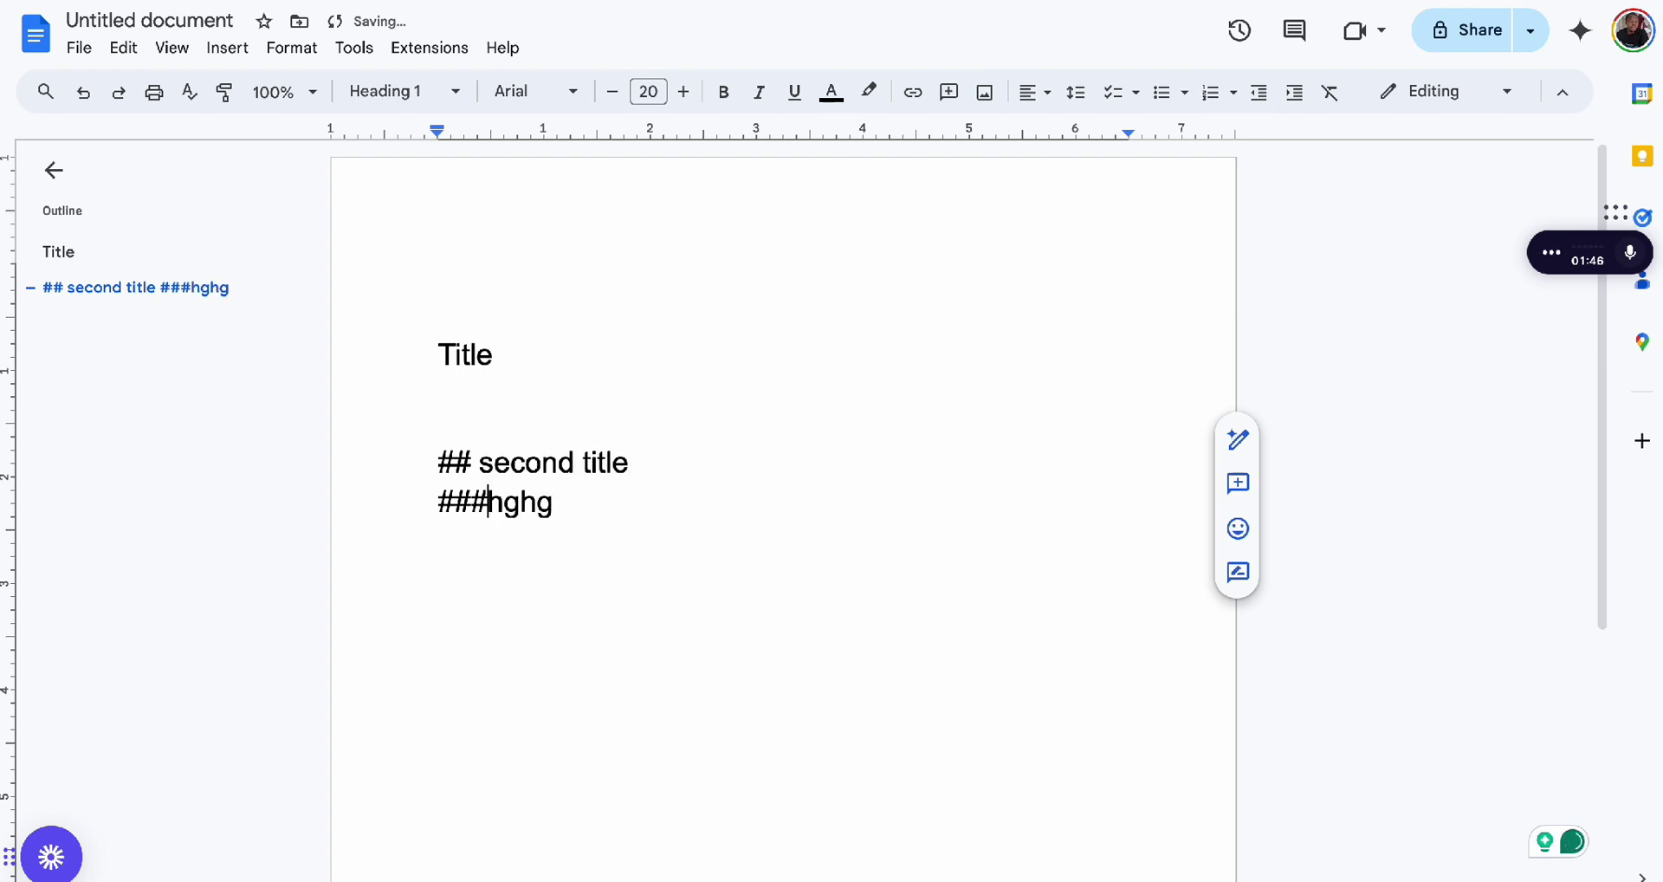
key("BackSpace")
key("BackSpace")
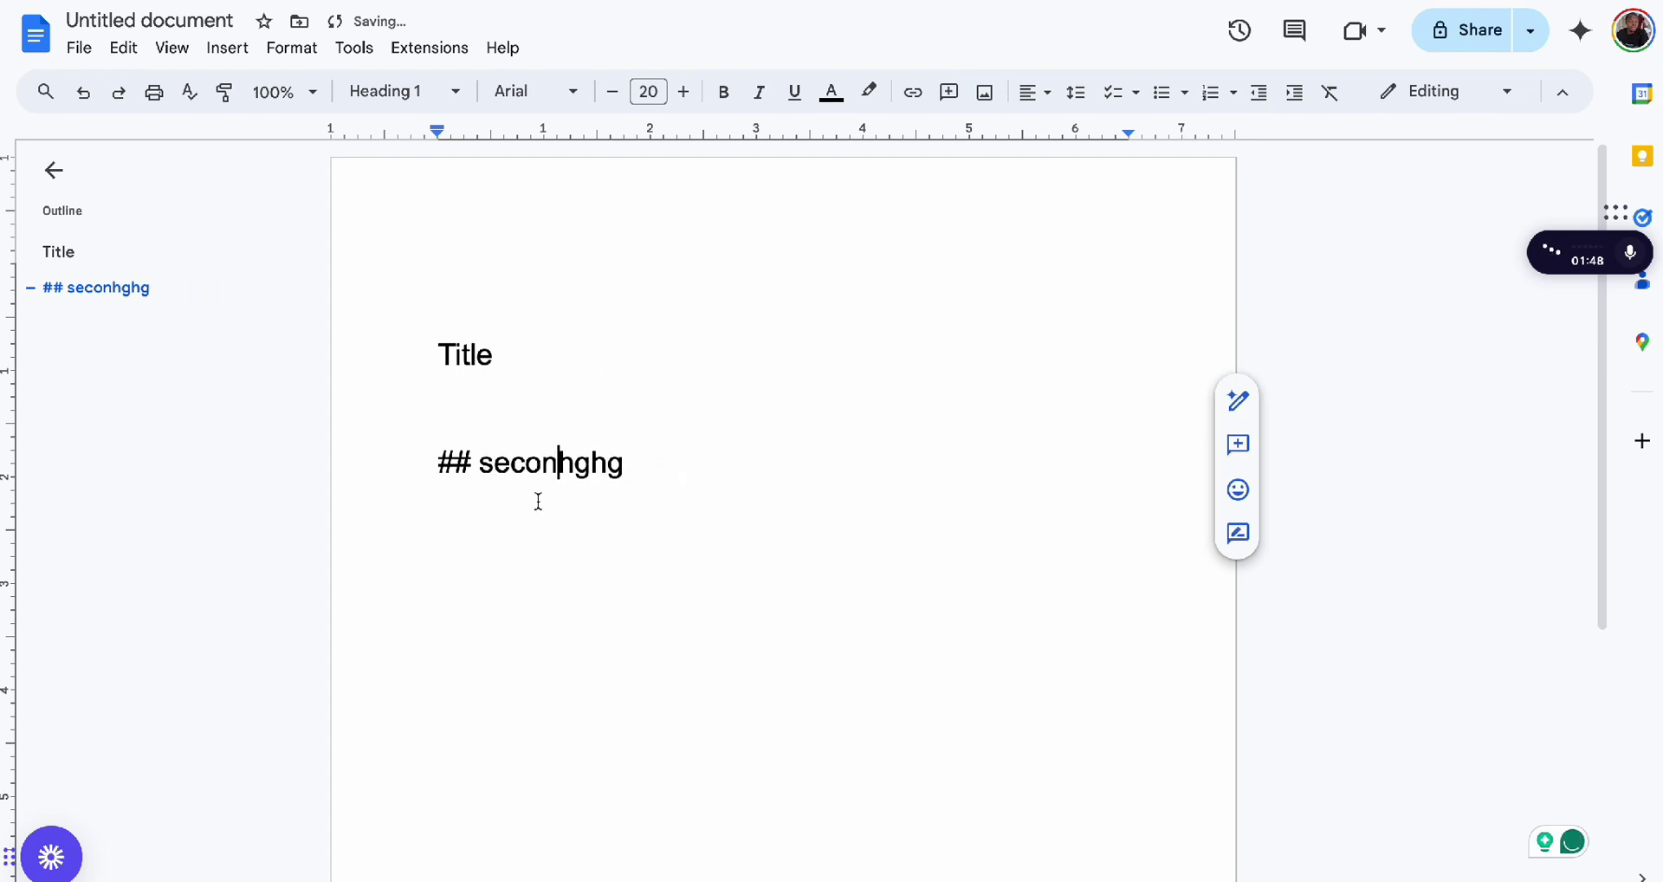
Delete the '## seconhghg' line and type italic Markdown '*hfhf*'.
left_click_drag(625, 464, 427, 460)
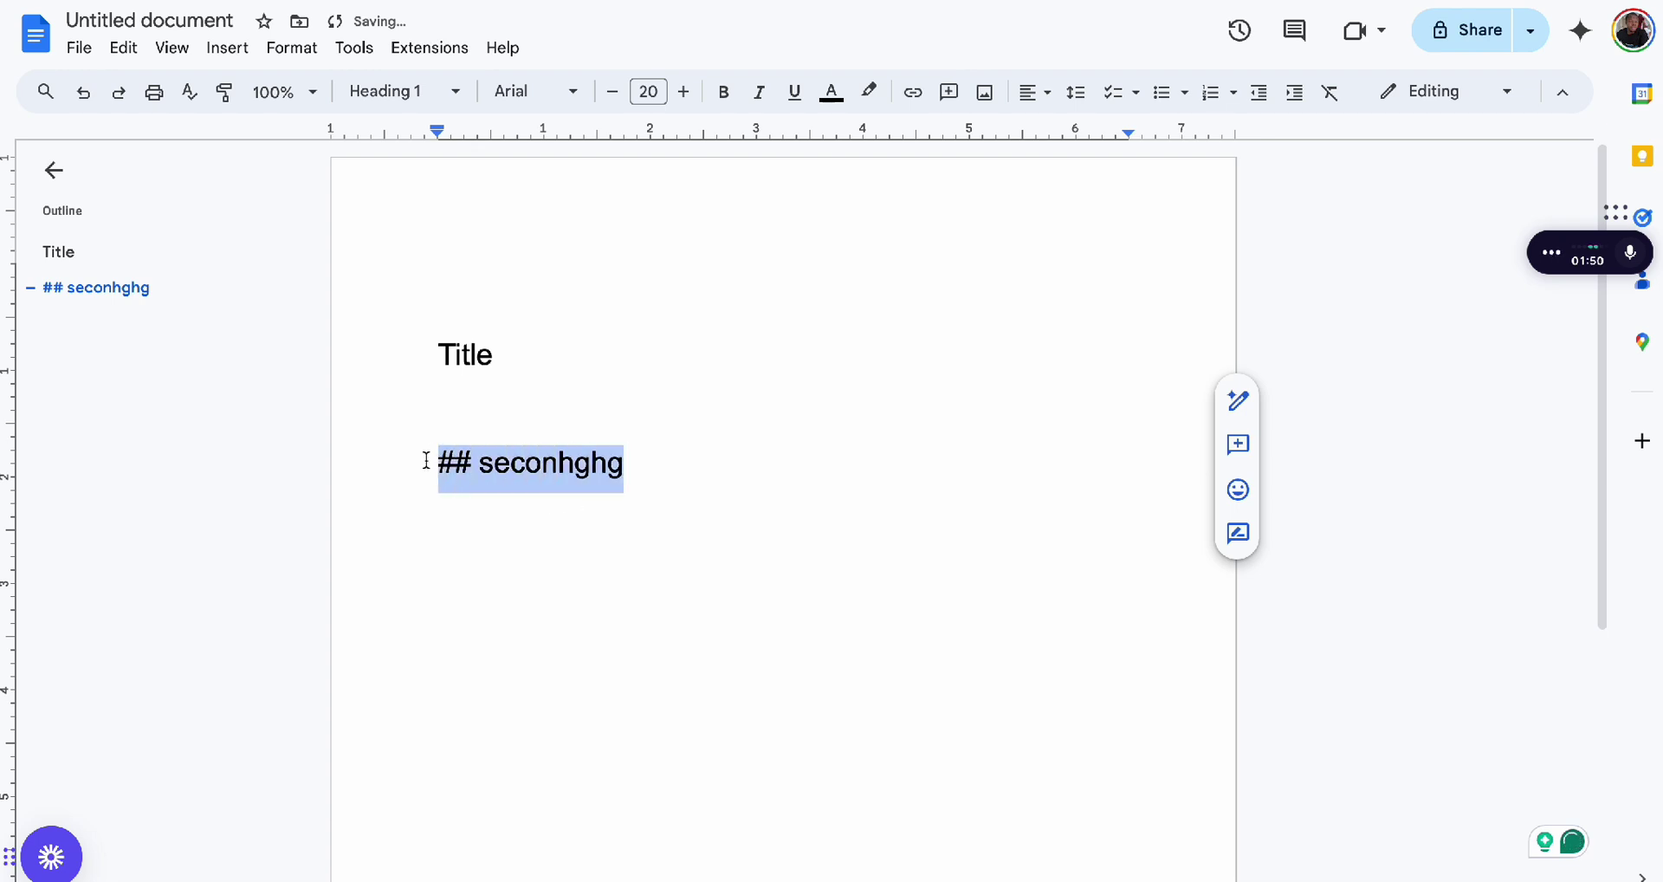
key("BackSpace")
type("*")
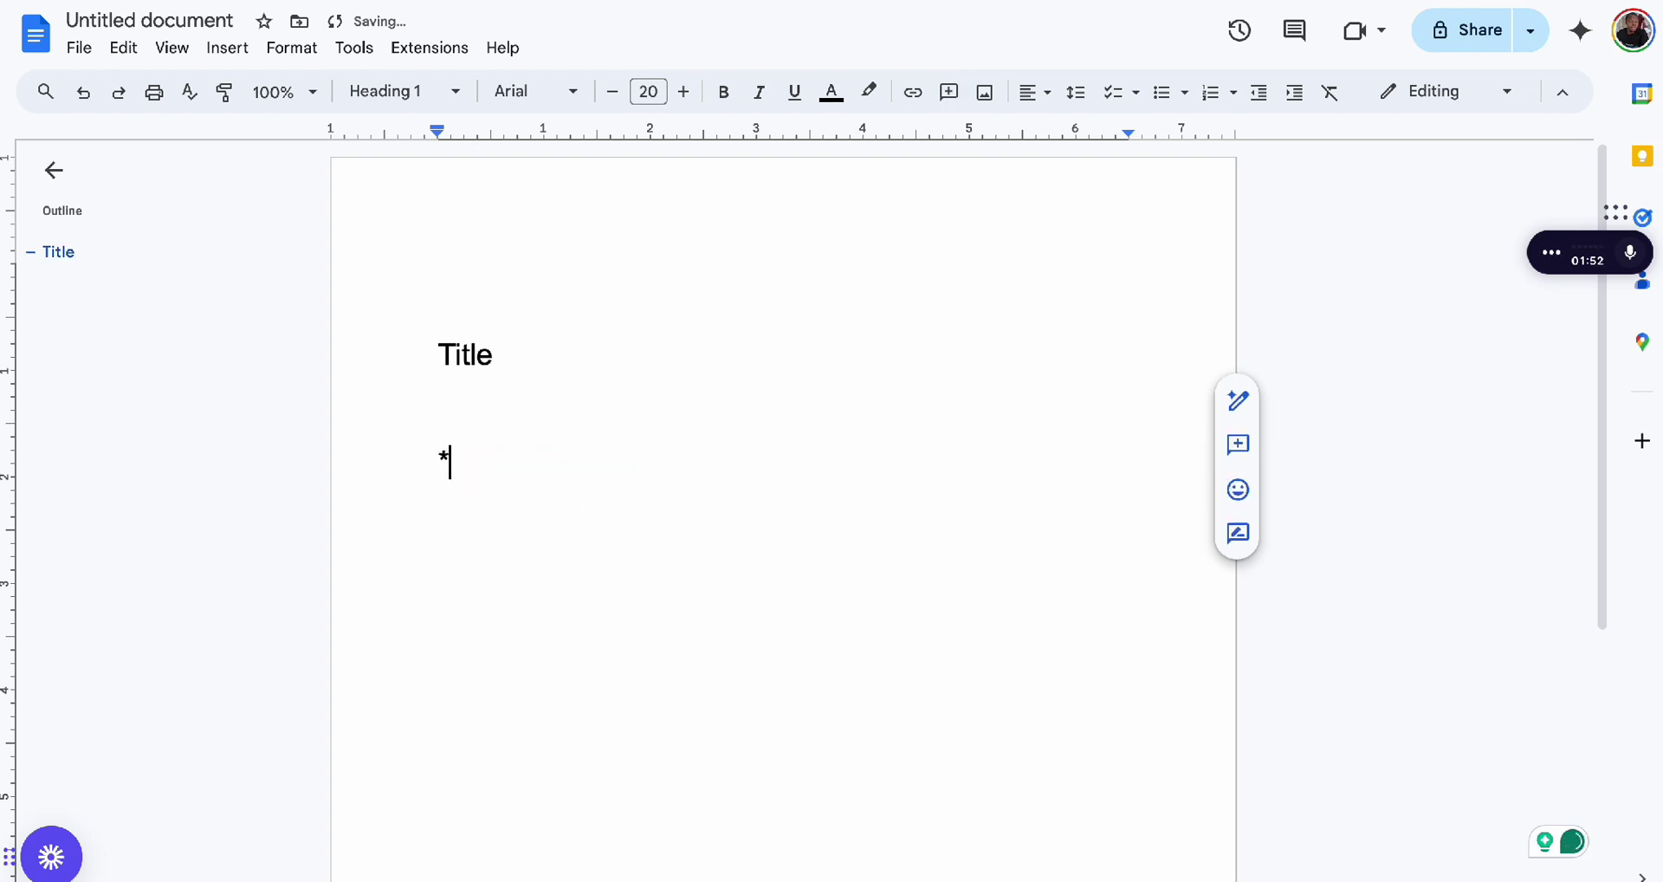
type("hfhf*")
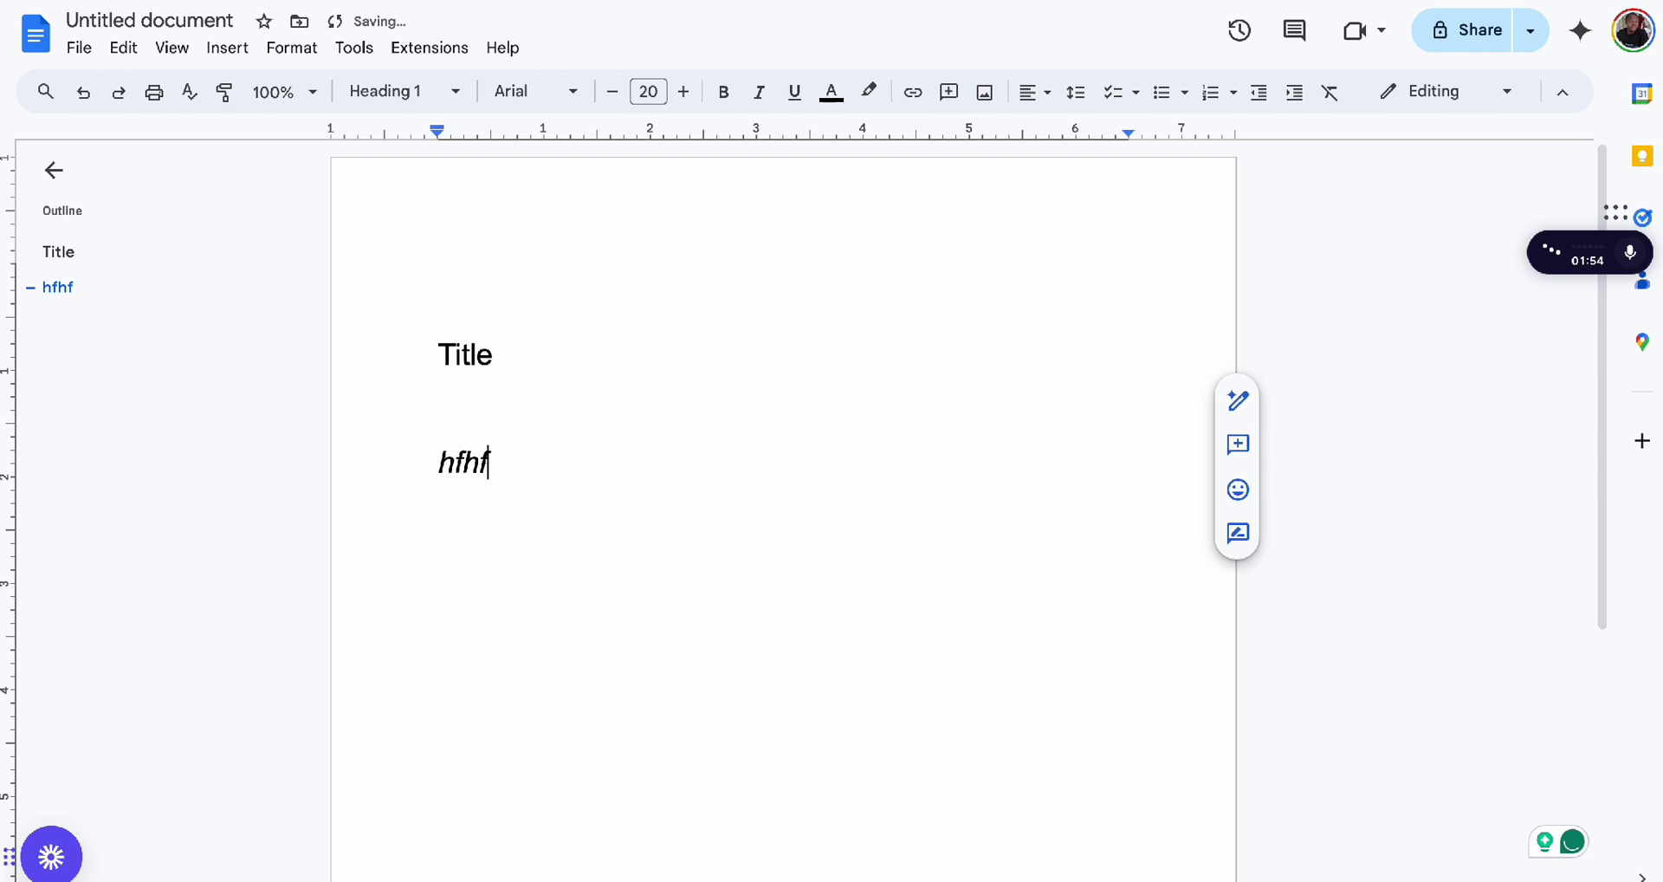
key("Return")
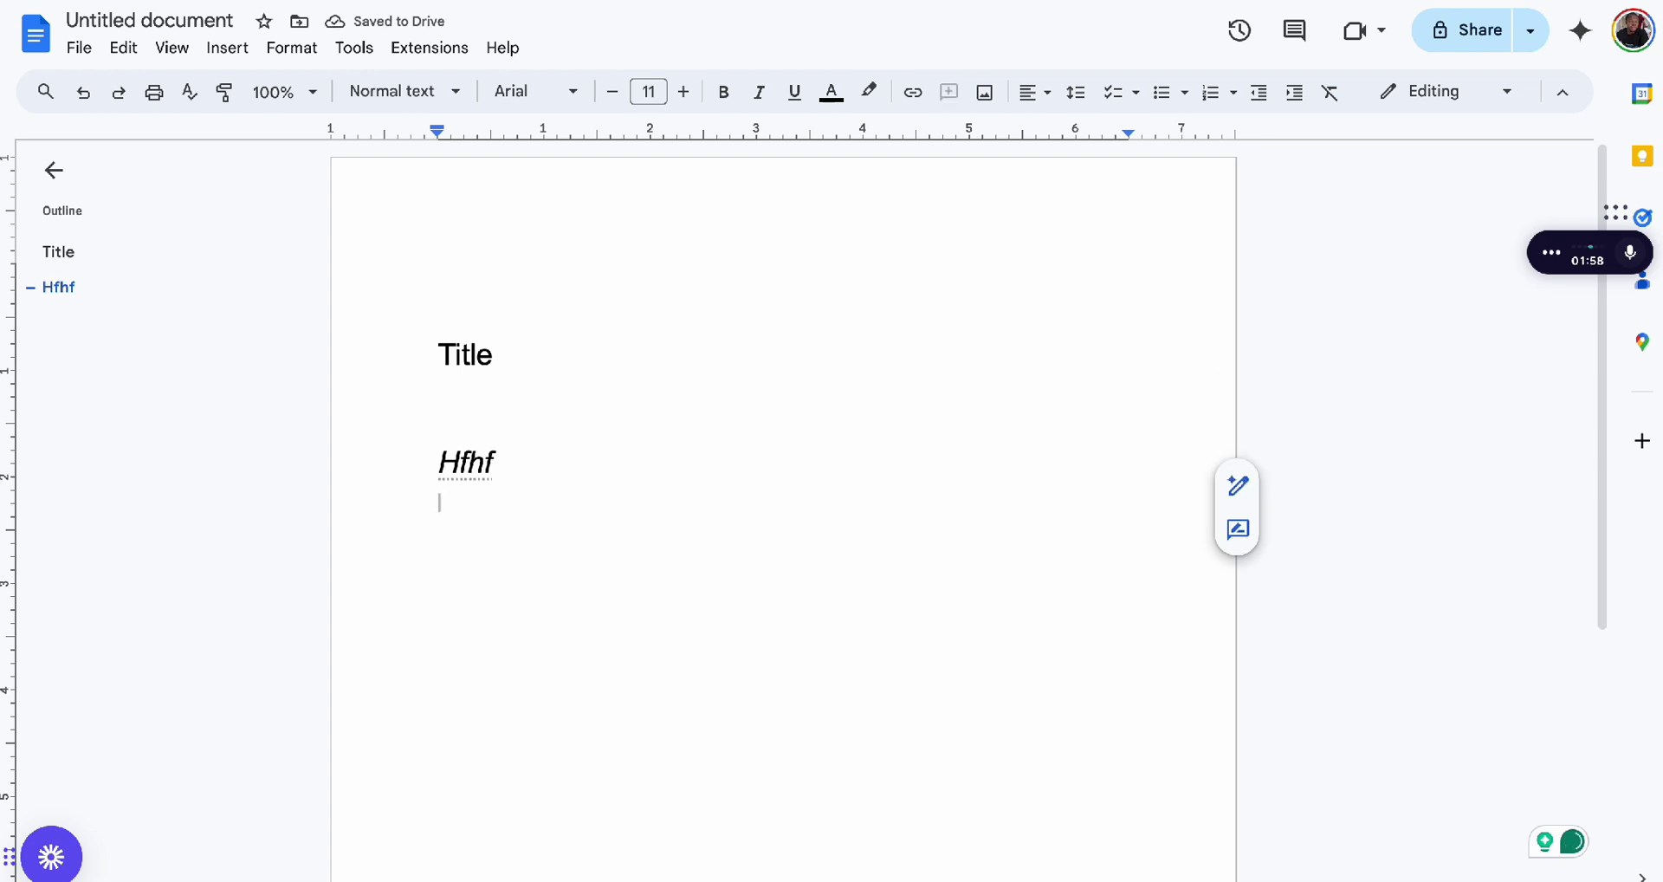
Type the Markdown link '[link me here](http;//fkfk.com)' on the next line.
type("[jgj")
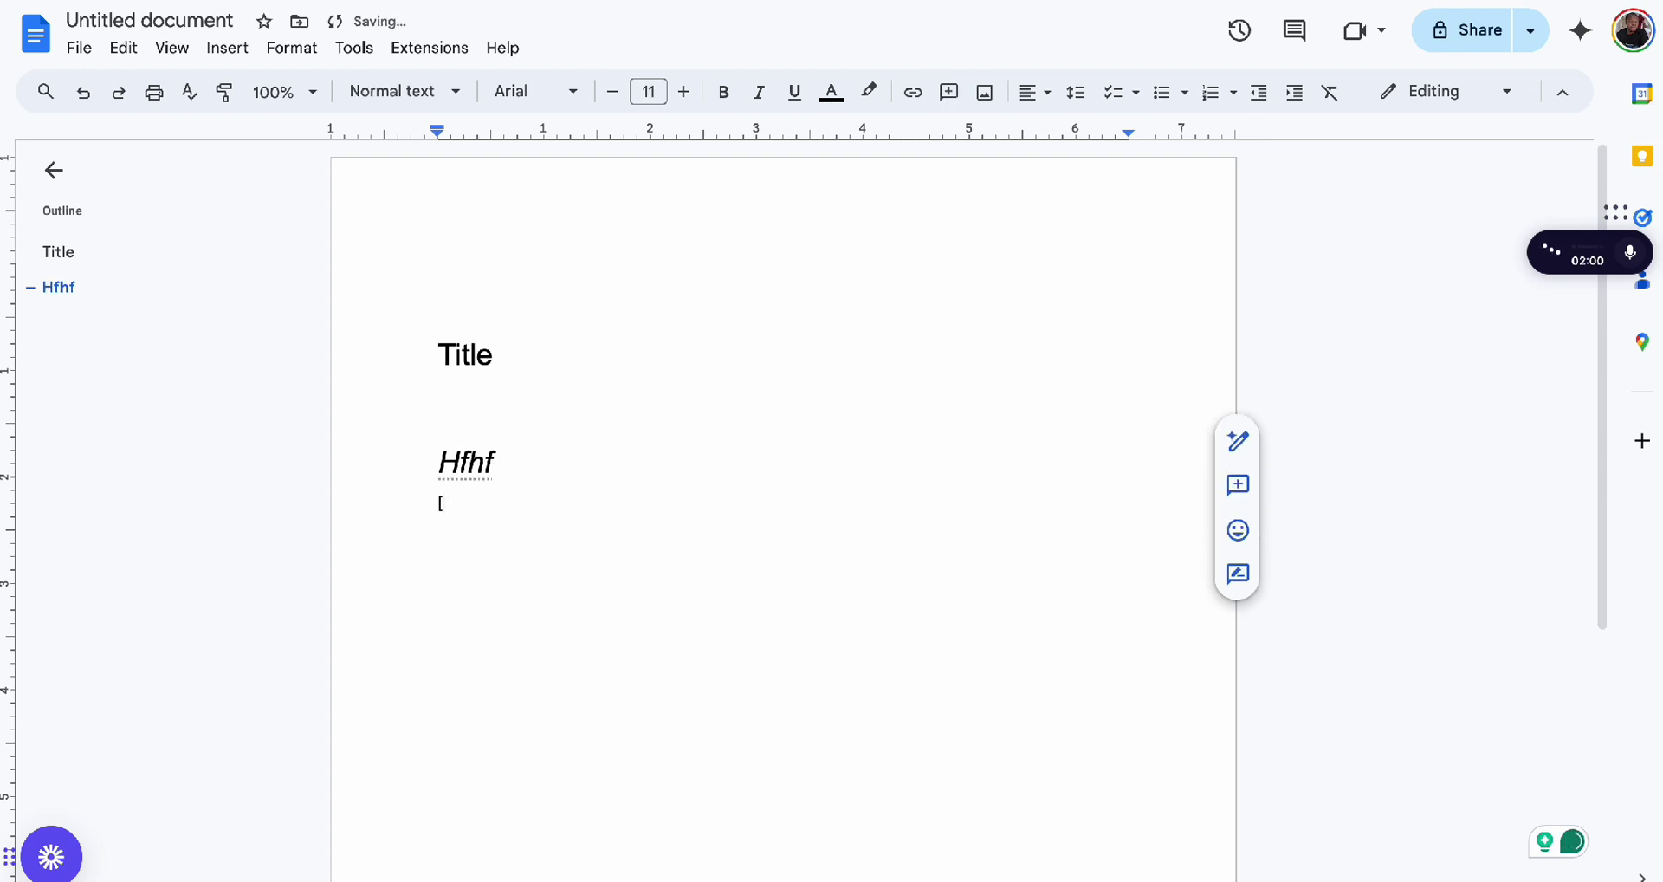
key("BackSpace")
key("BackSpace")
key("BackSpace")
type("link ")
type("me here")
type("}")
key("BackSpace")
type("]")
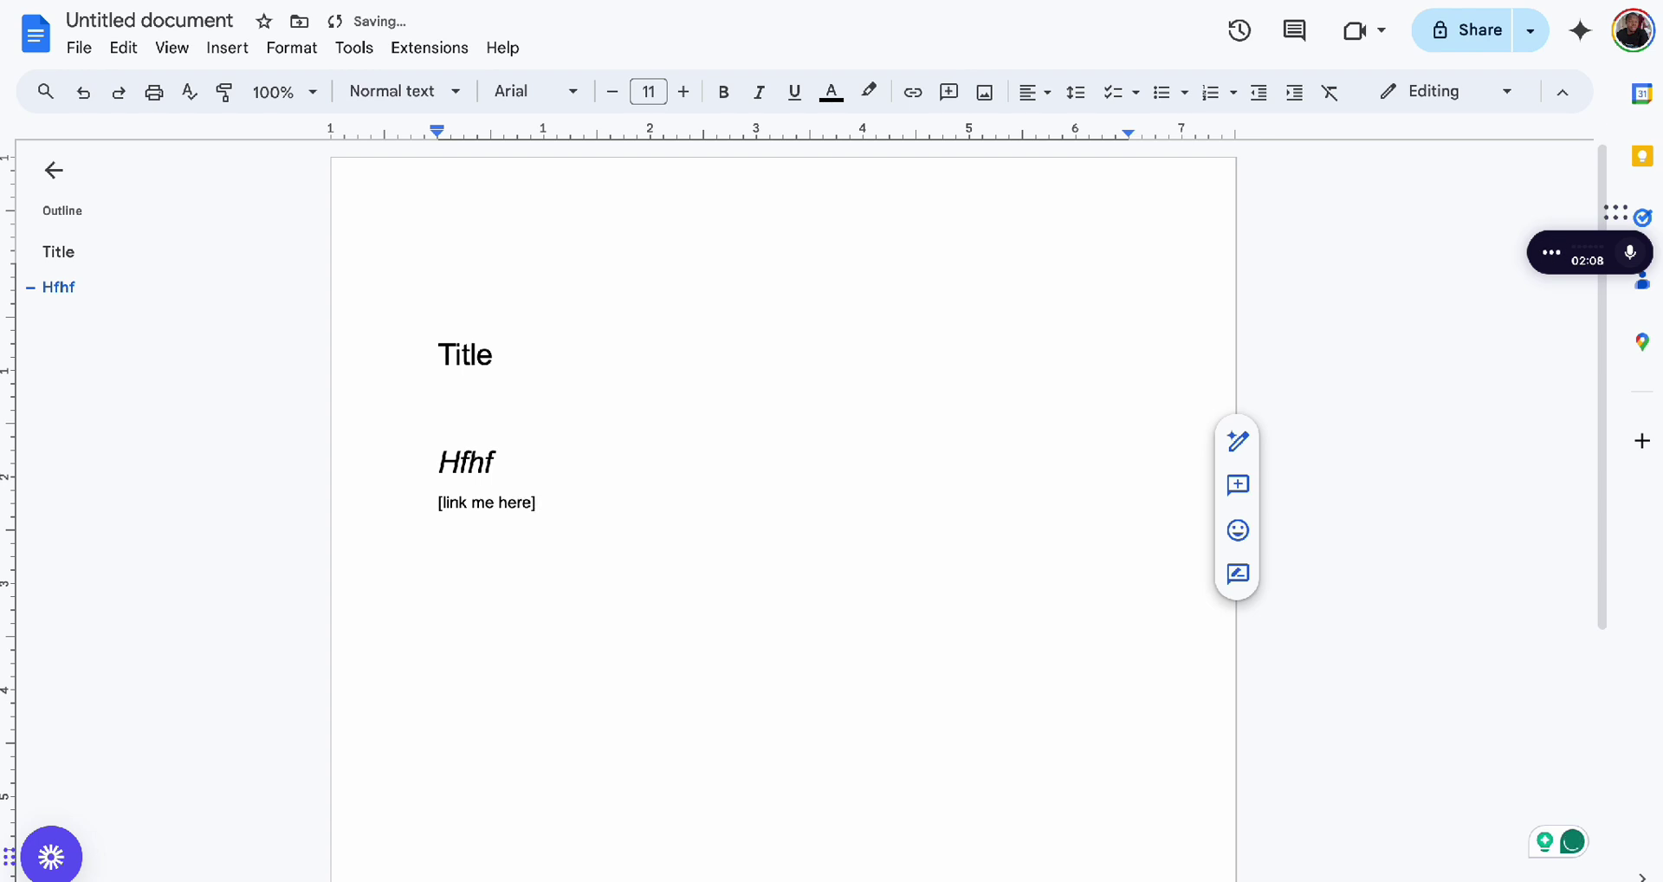
type("(http;//fkfk.com")
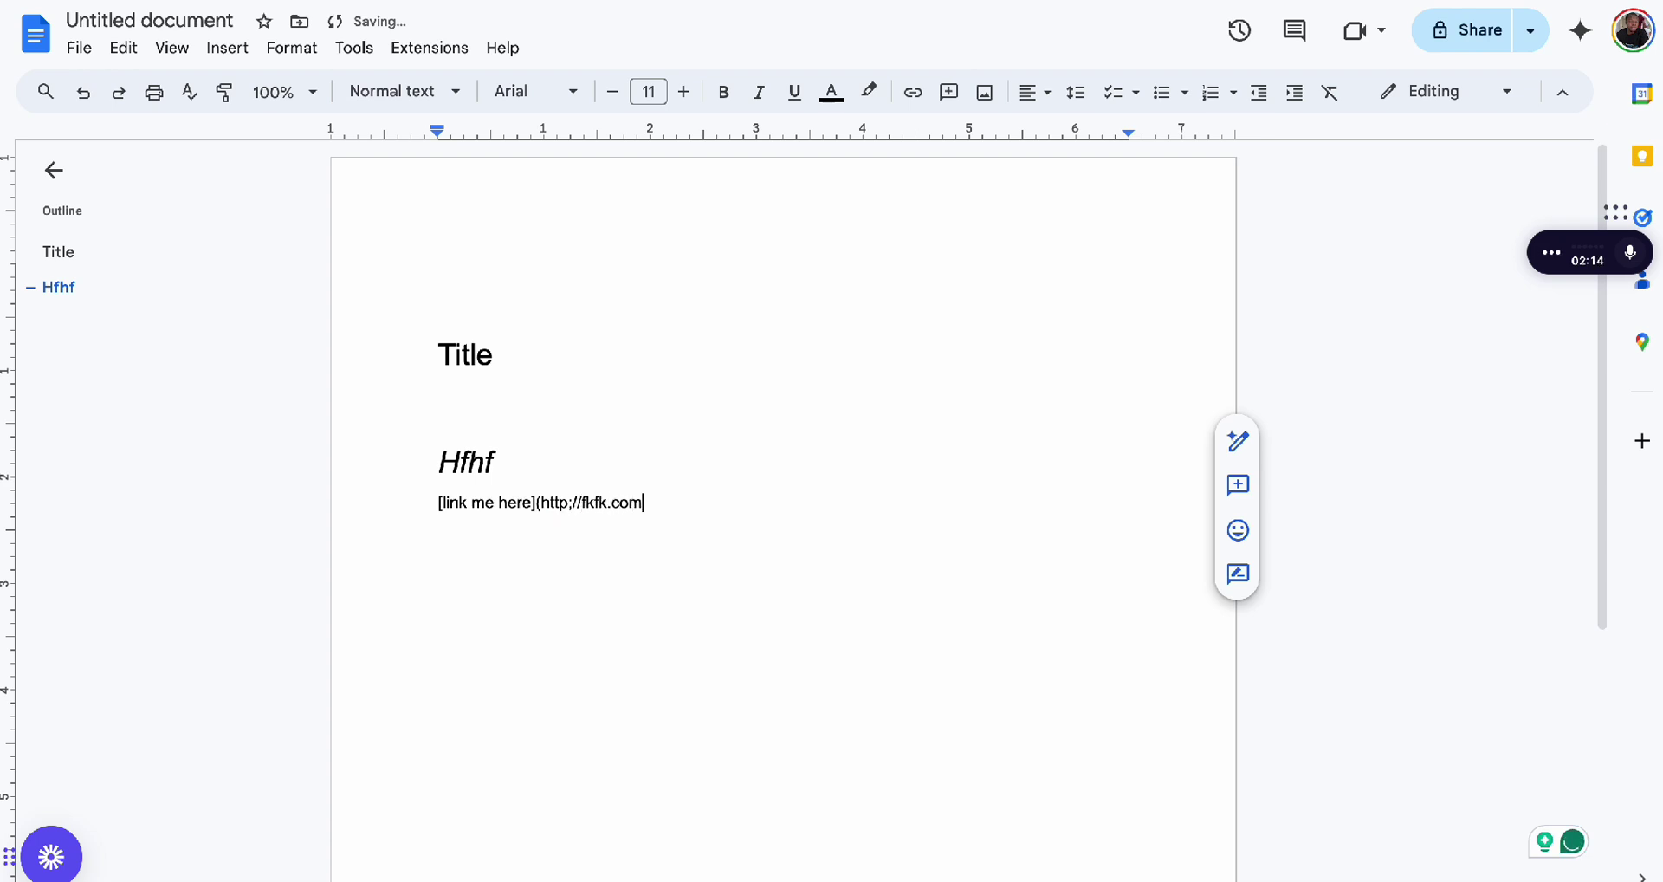
type(")")
key("Return")
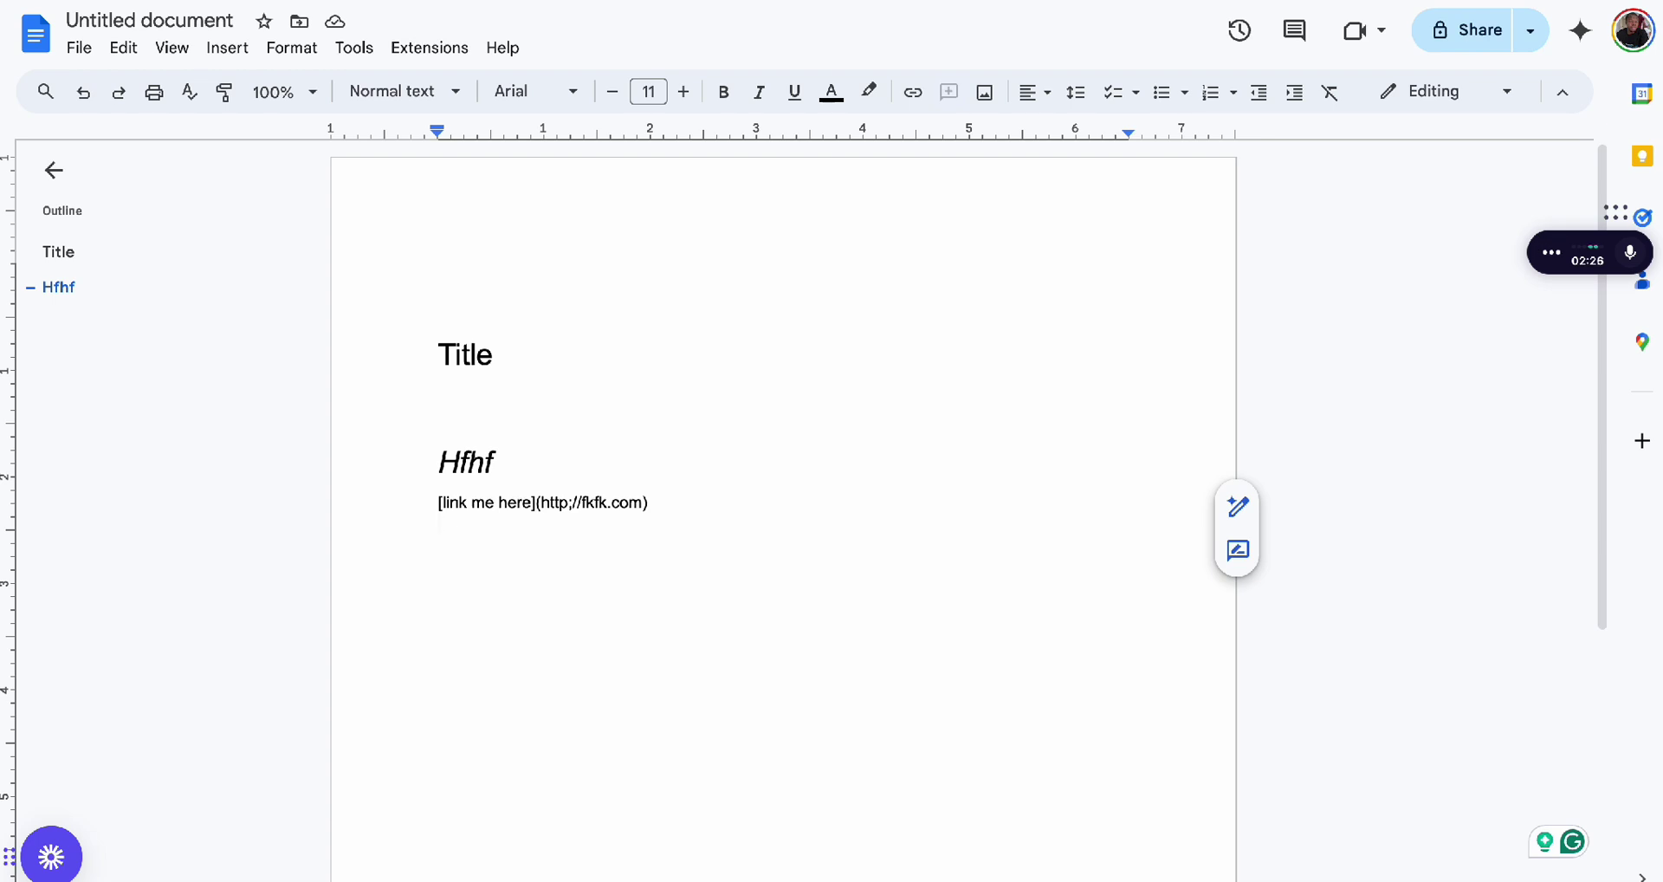
Type '**bold**' and inline code '`hfhf`' on separate lines.
type("**")
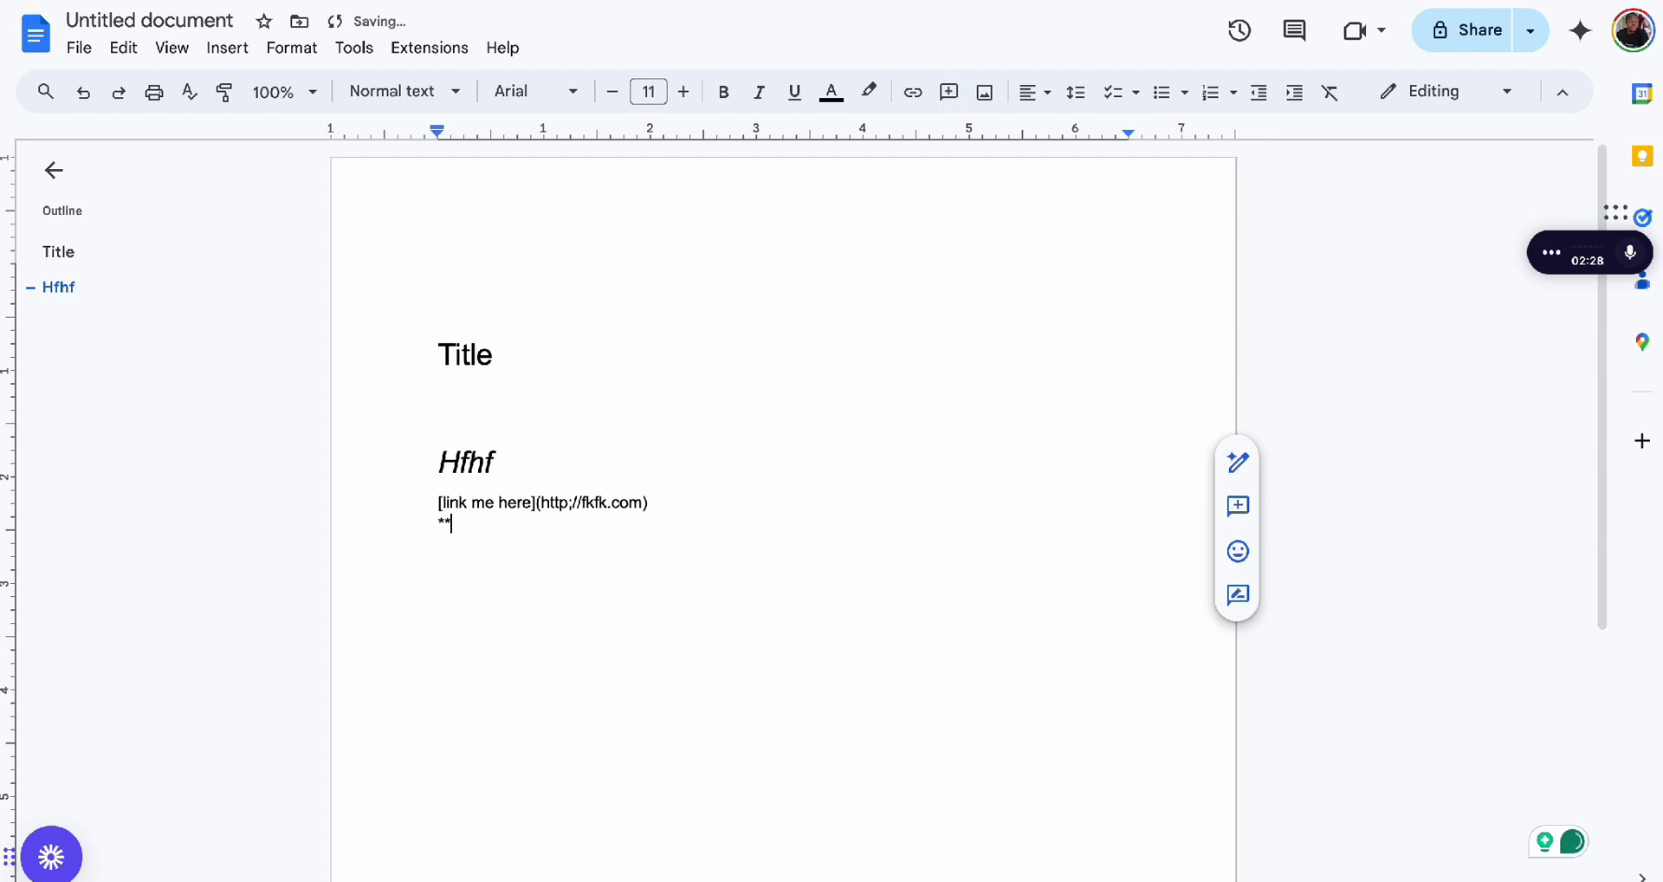
key("BackSpace")
key("BackSpace")
key("Return")
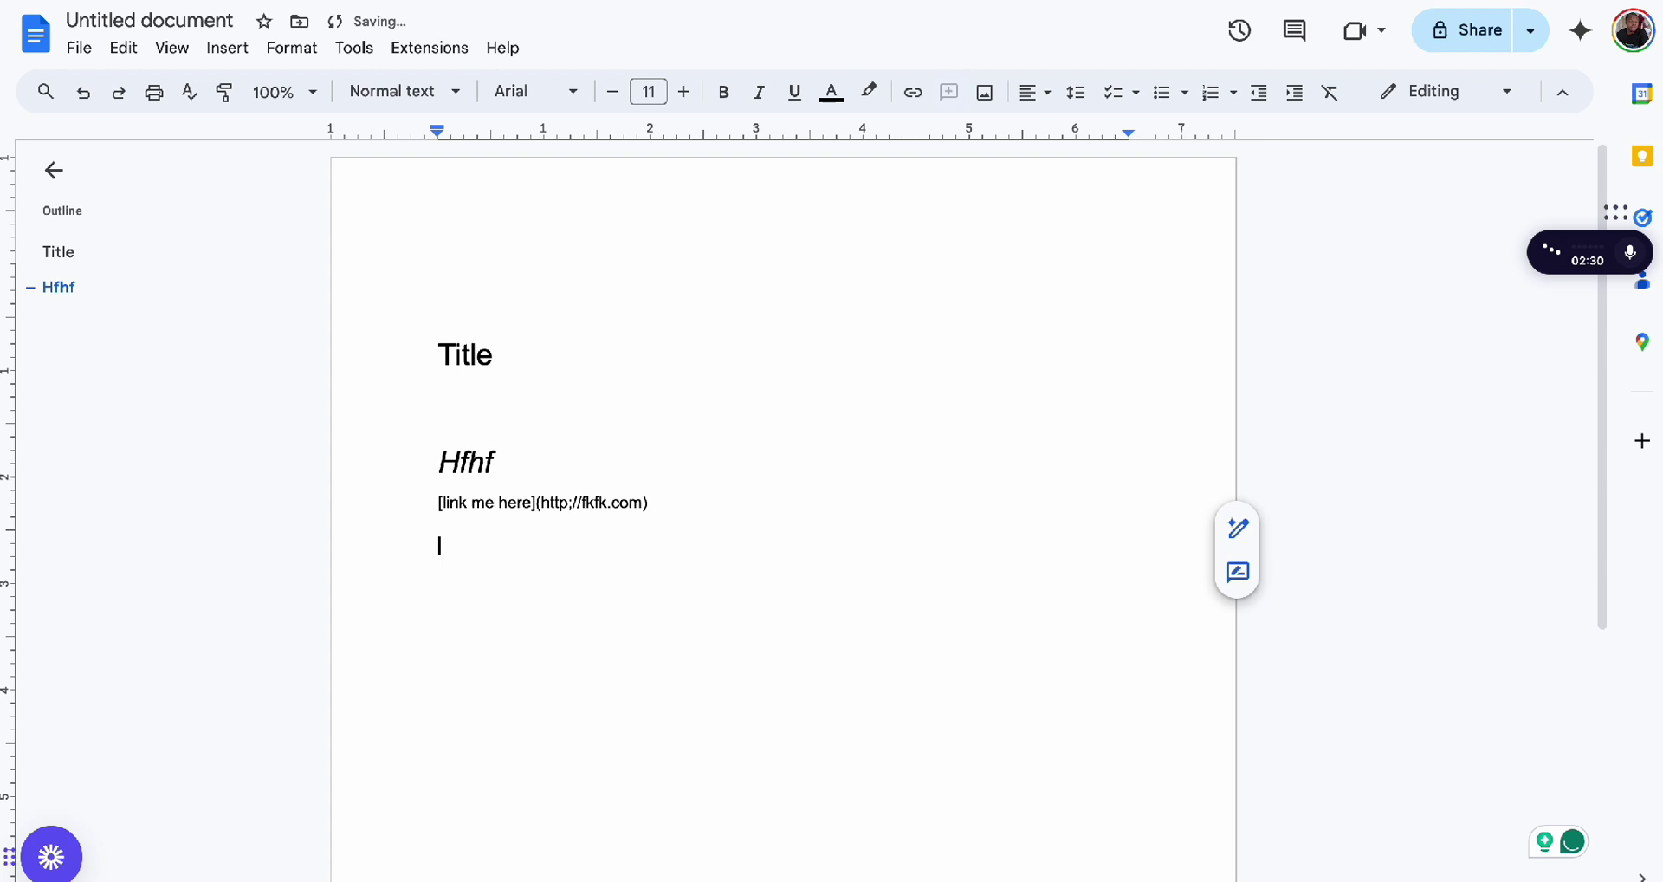
type("**b")
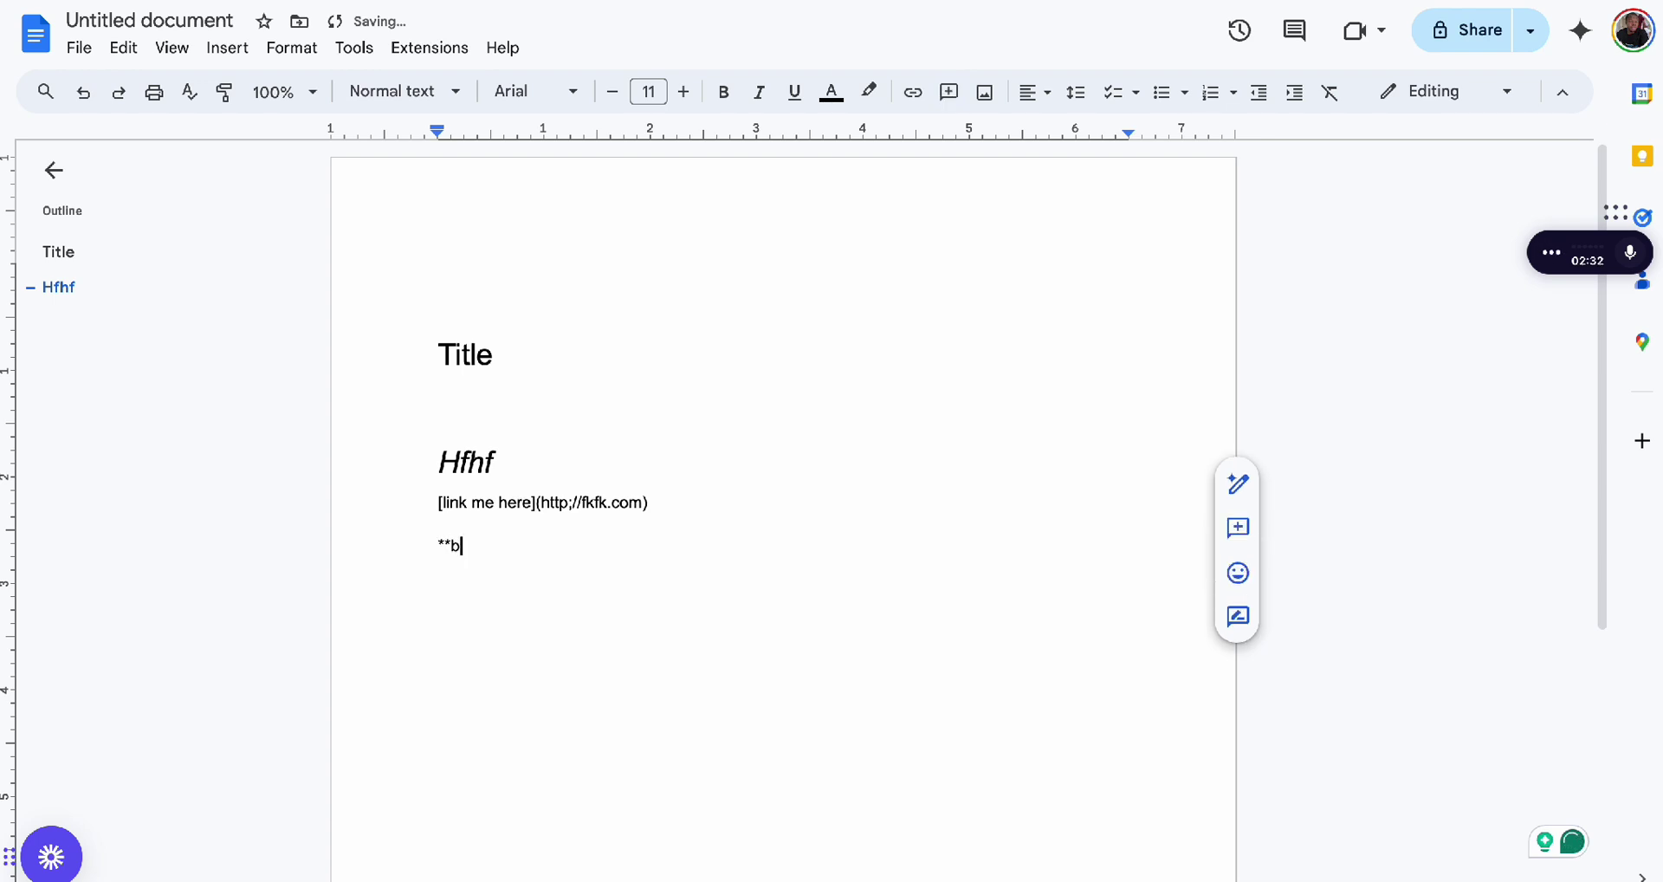
type("old**")
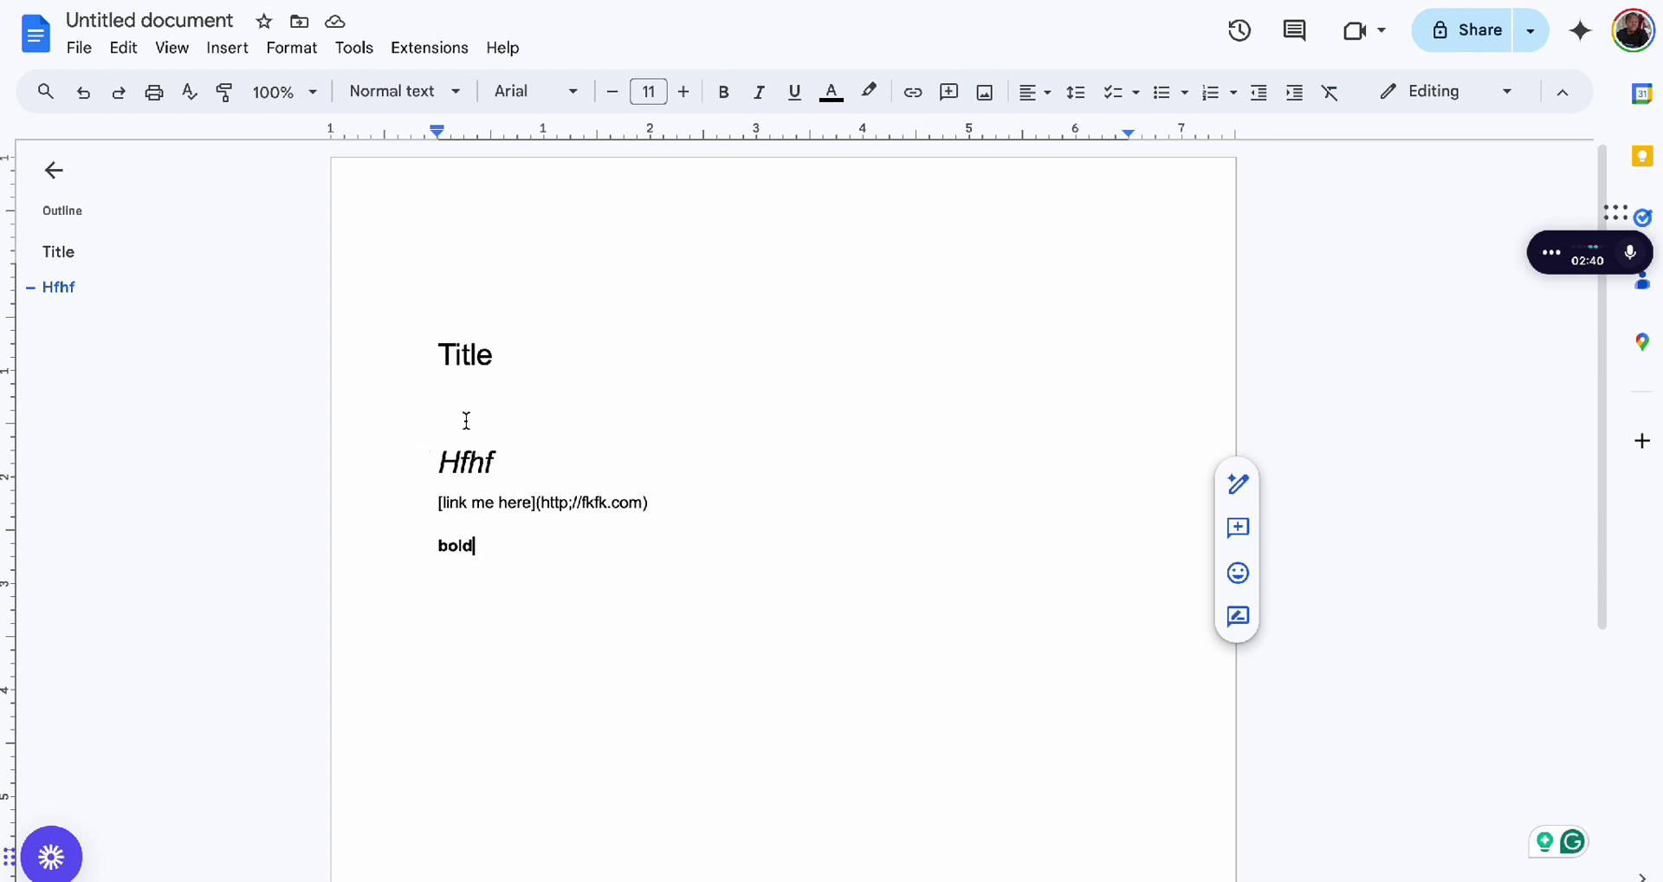
key("Return")
type("`")
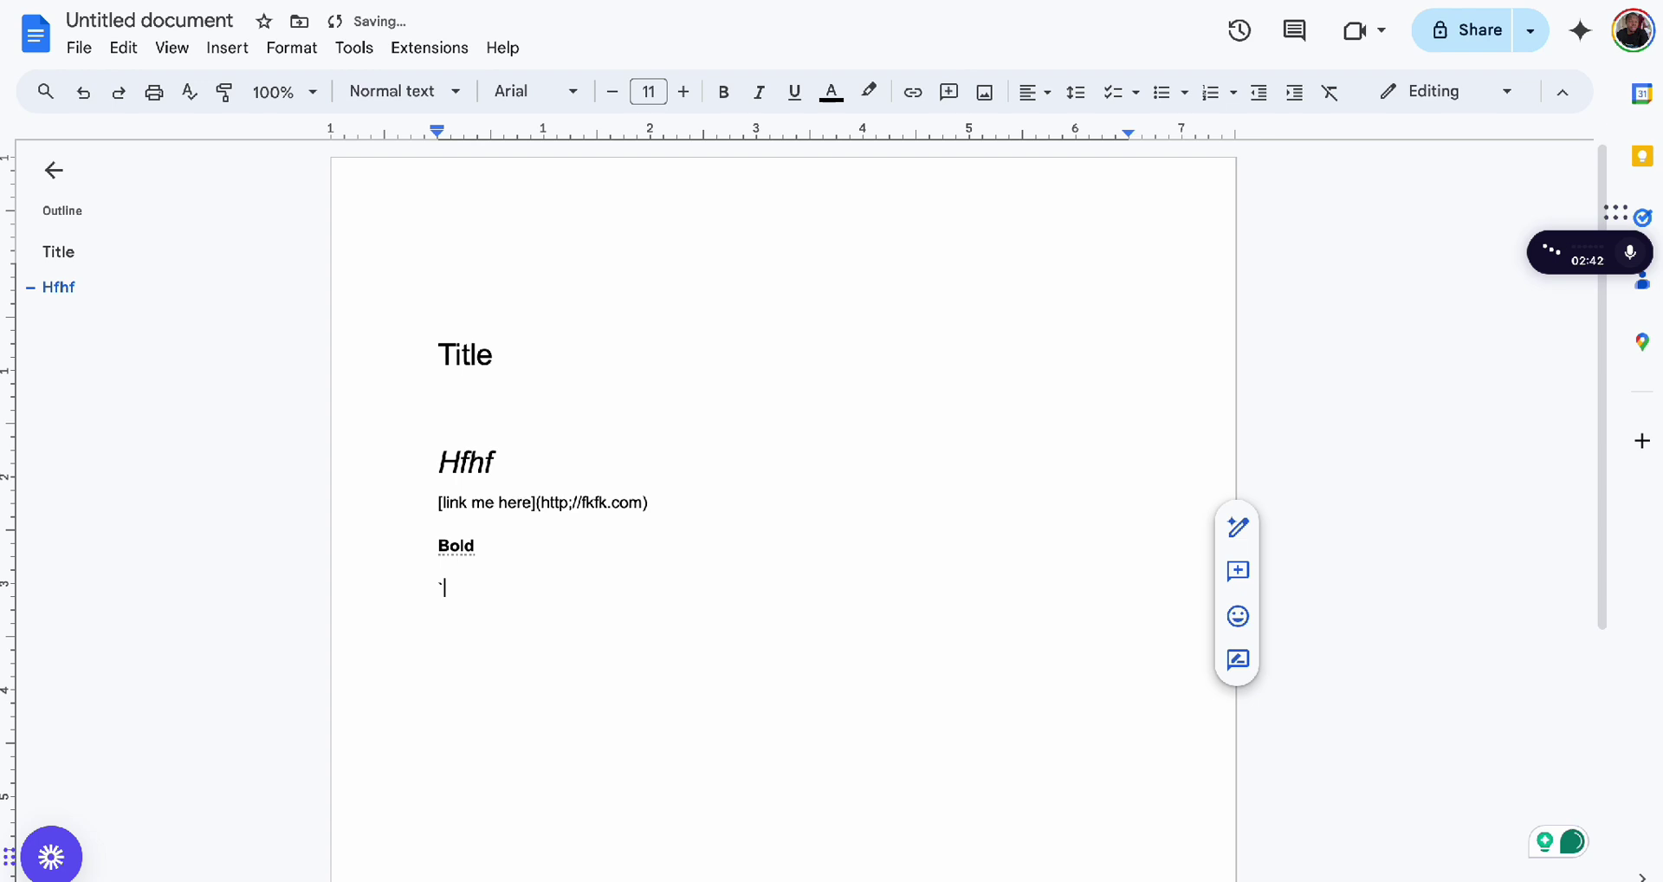
type("hfhf`")
key("Return")
Add a ``` fenced code block containing 'Sss', followed by empty lines.
type("`")
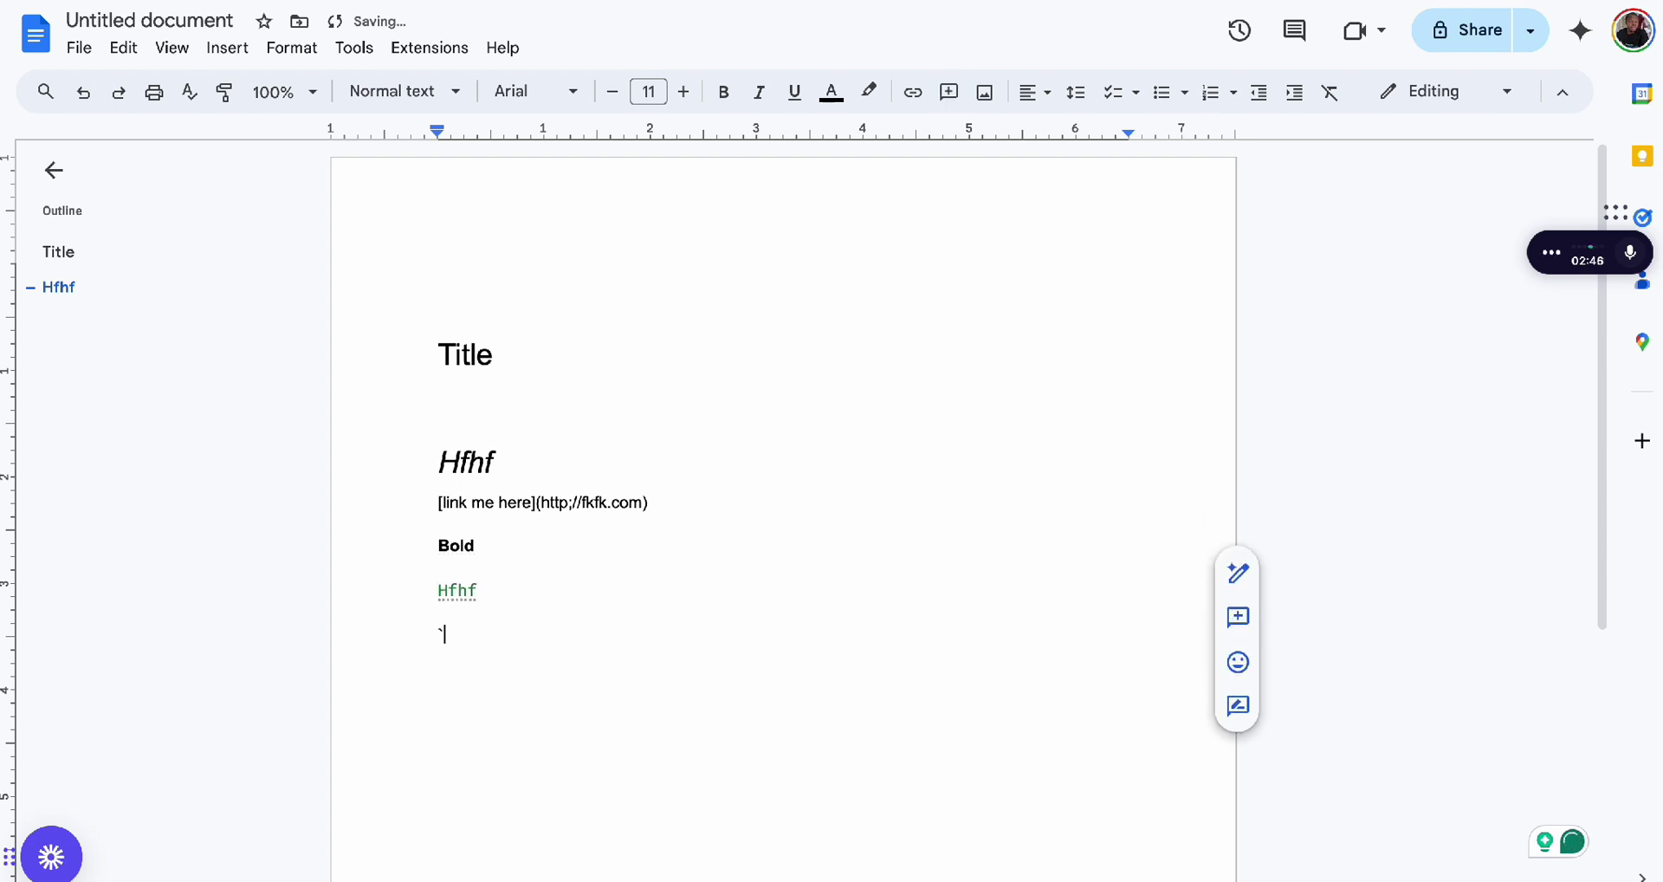
type("``")
key("Return")
type("Sss")
key("Return")
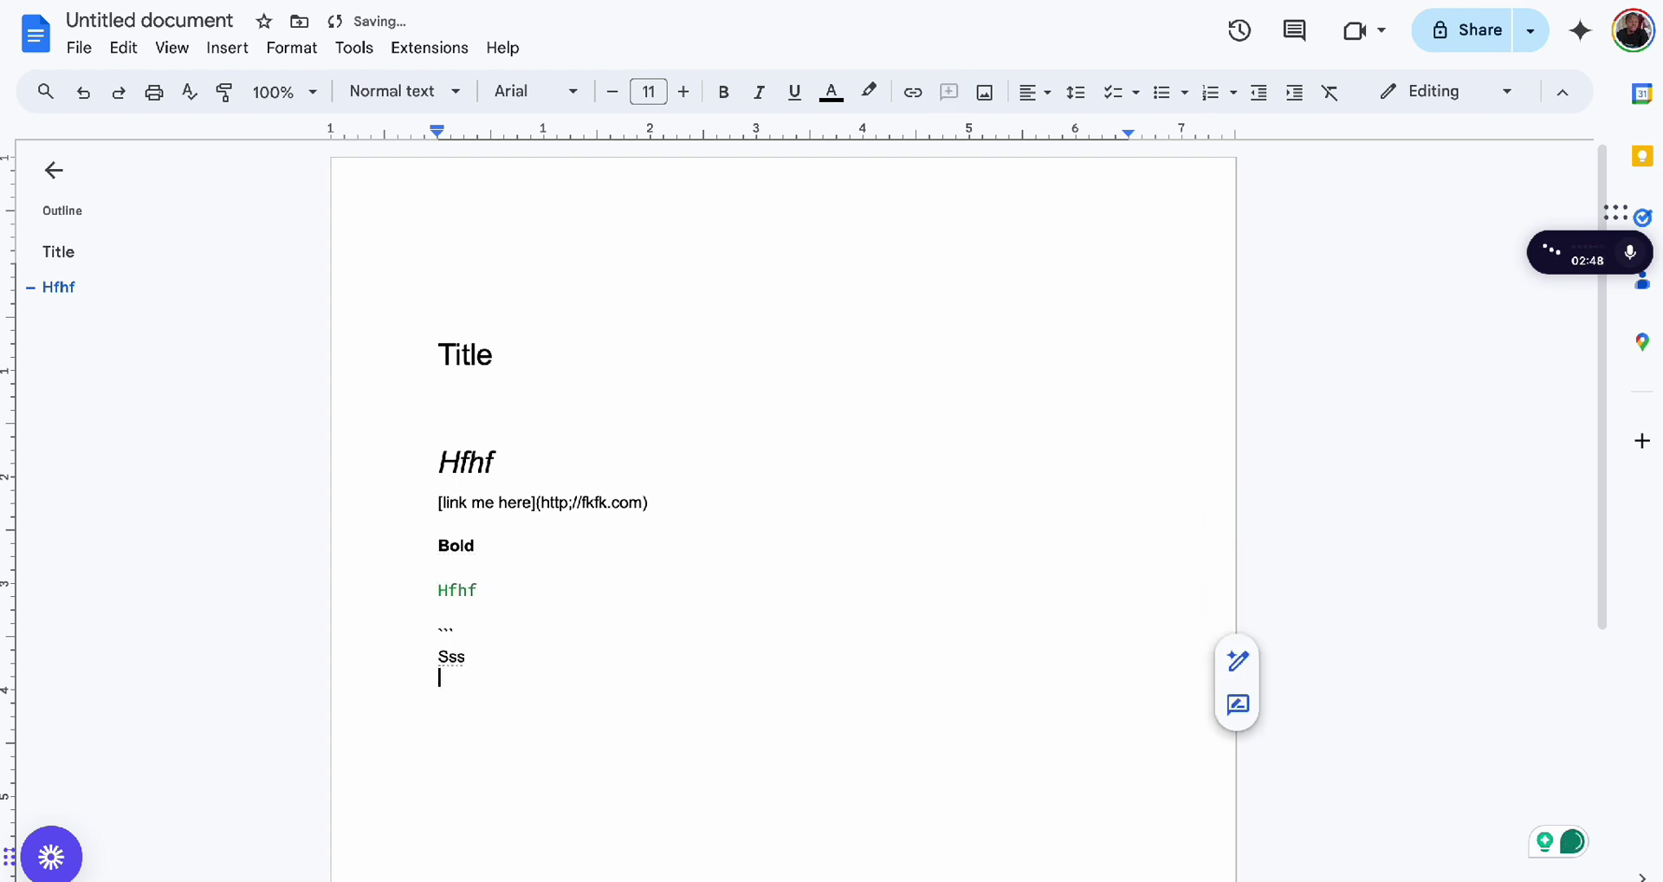
type("```")
key("Return")
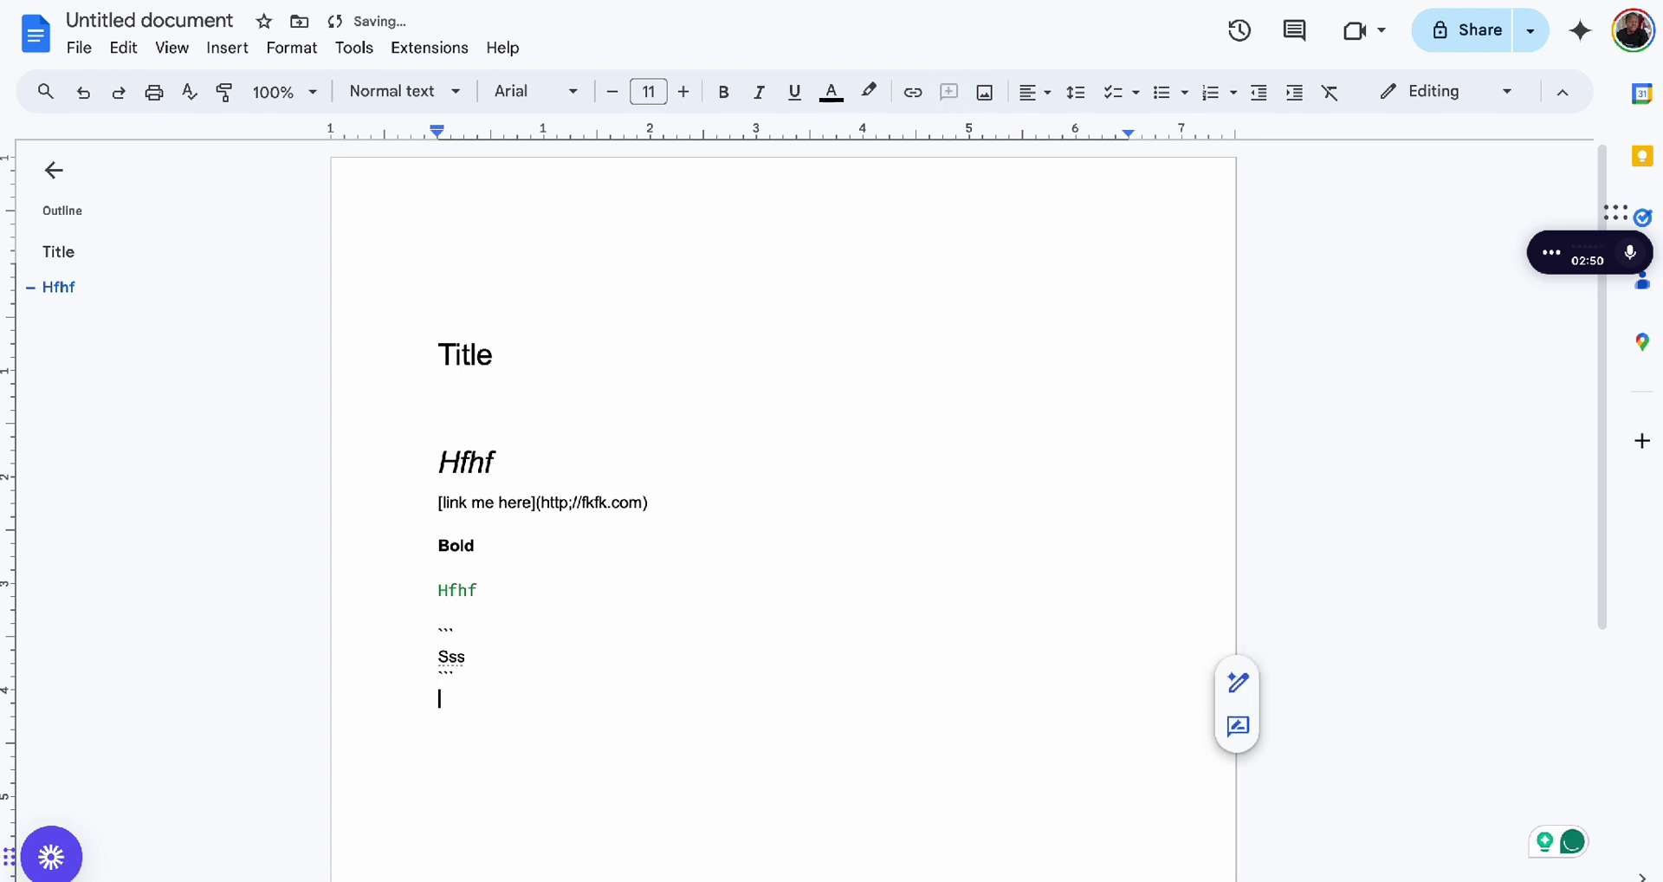
key("Return")
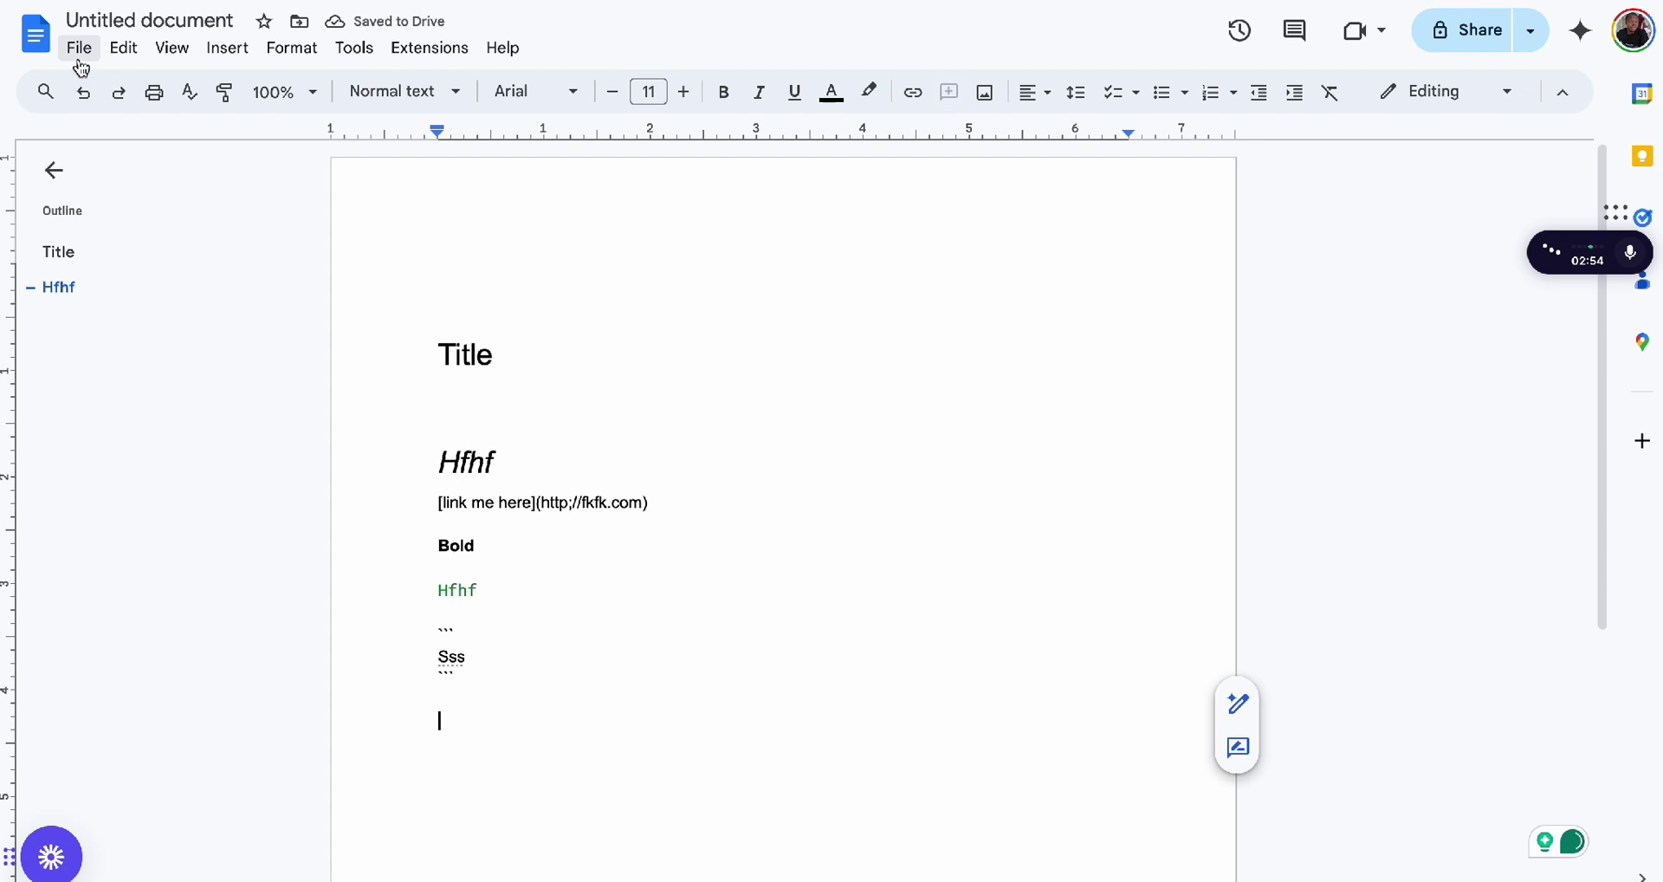
Download the document through File > Download > Markdown (.md).
left_click(80, 49)
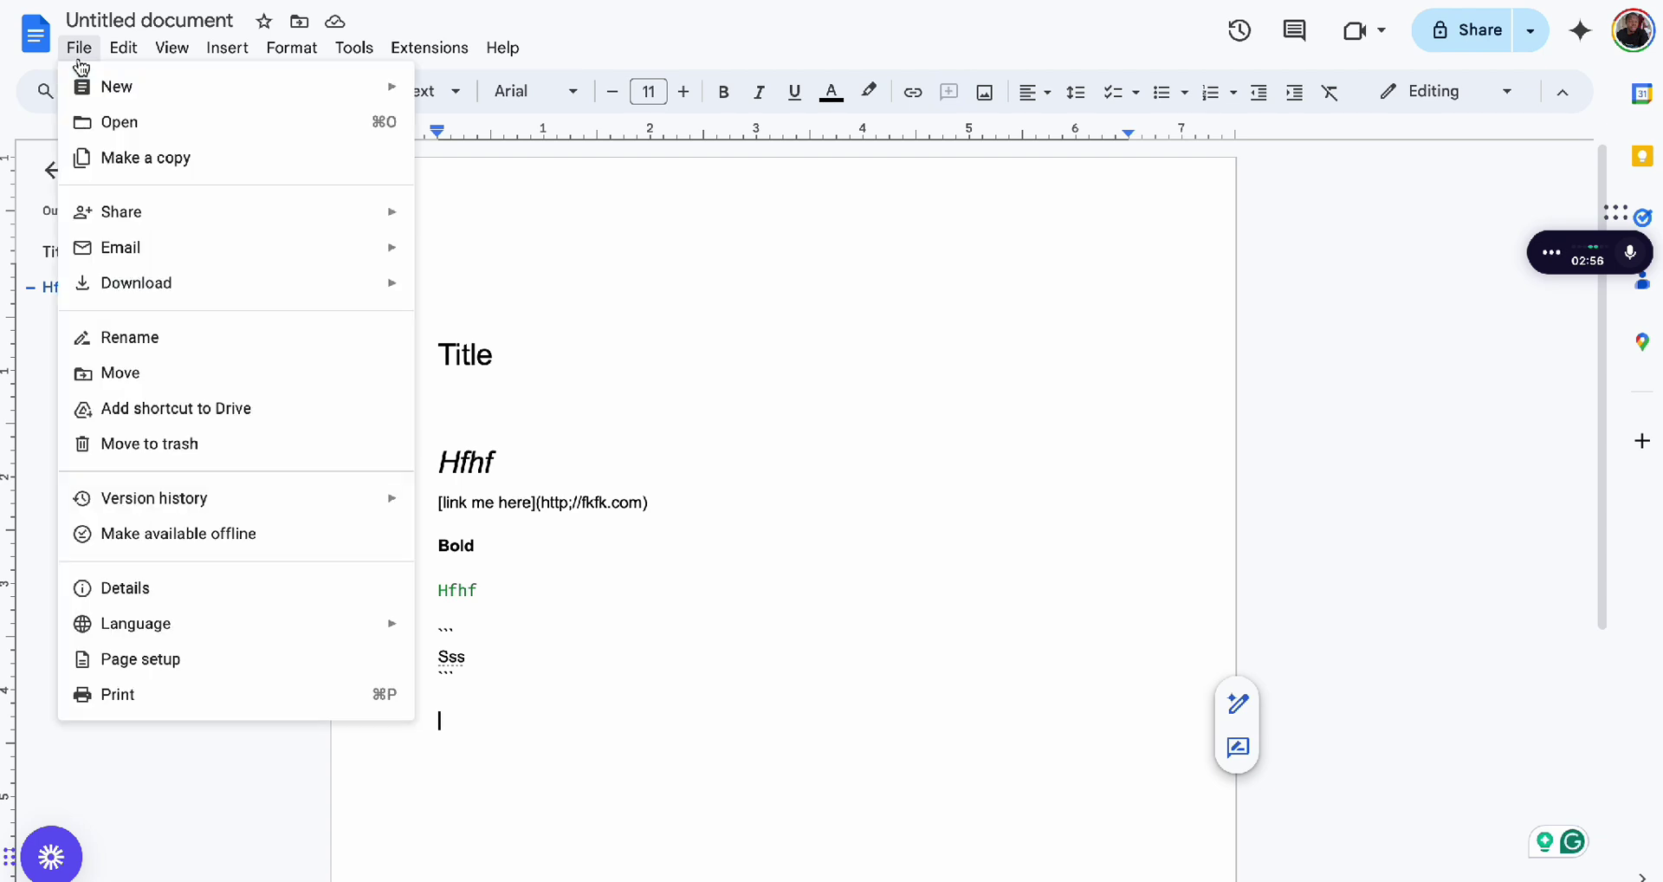
mouse_move(126, 282)
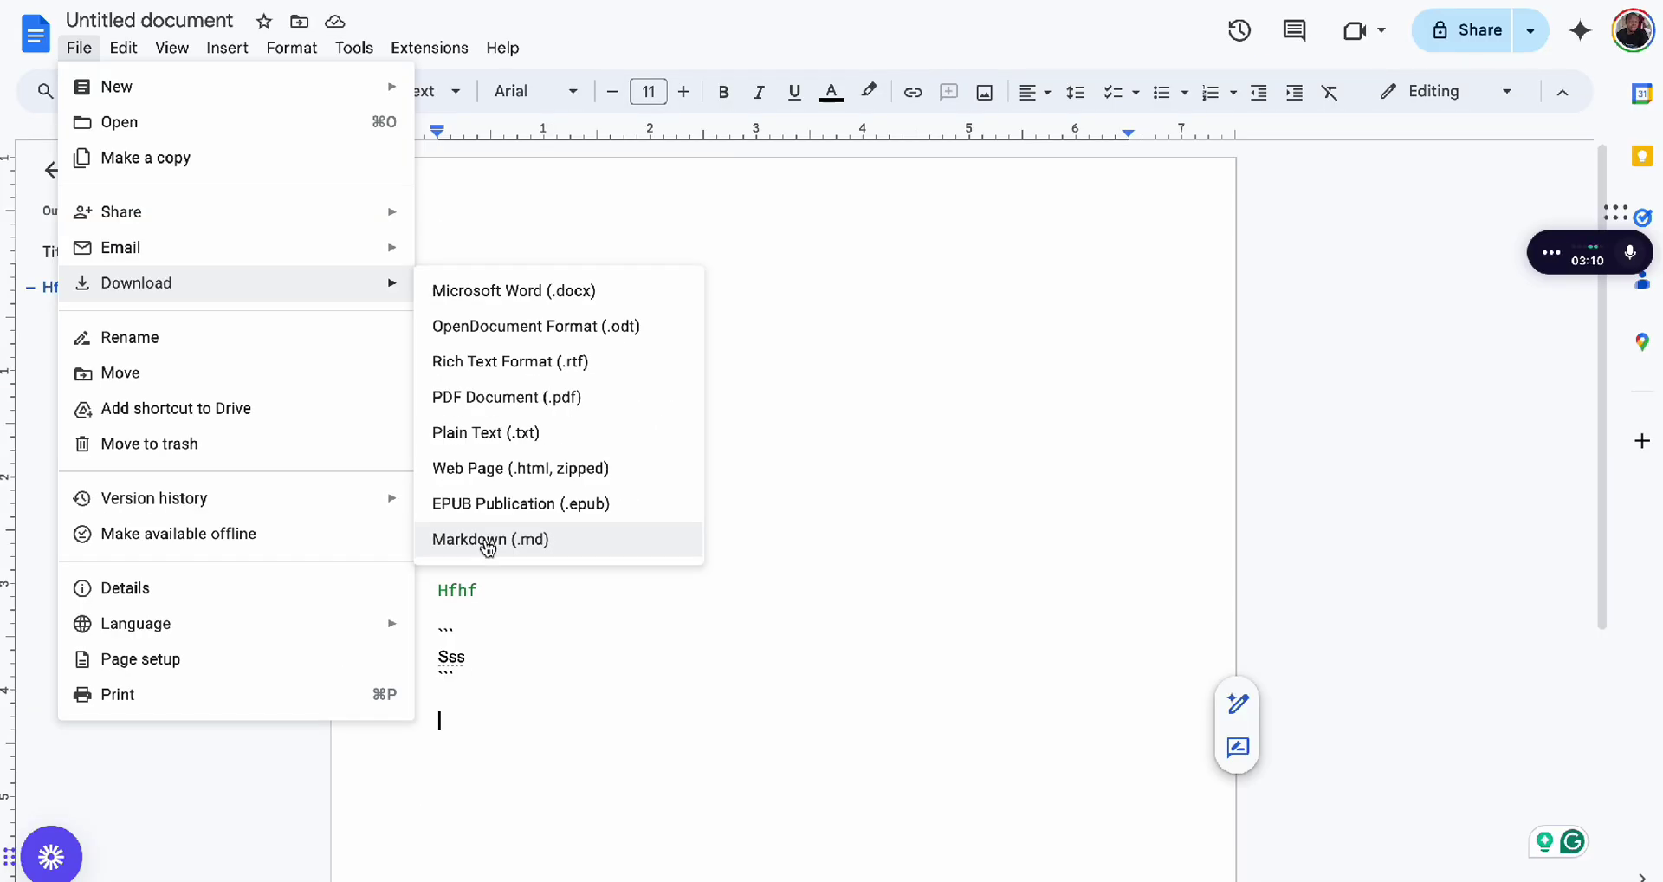
left_click(587, 630)
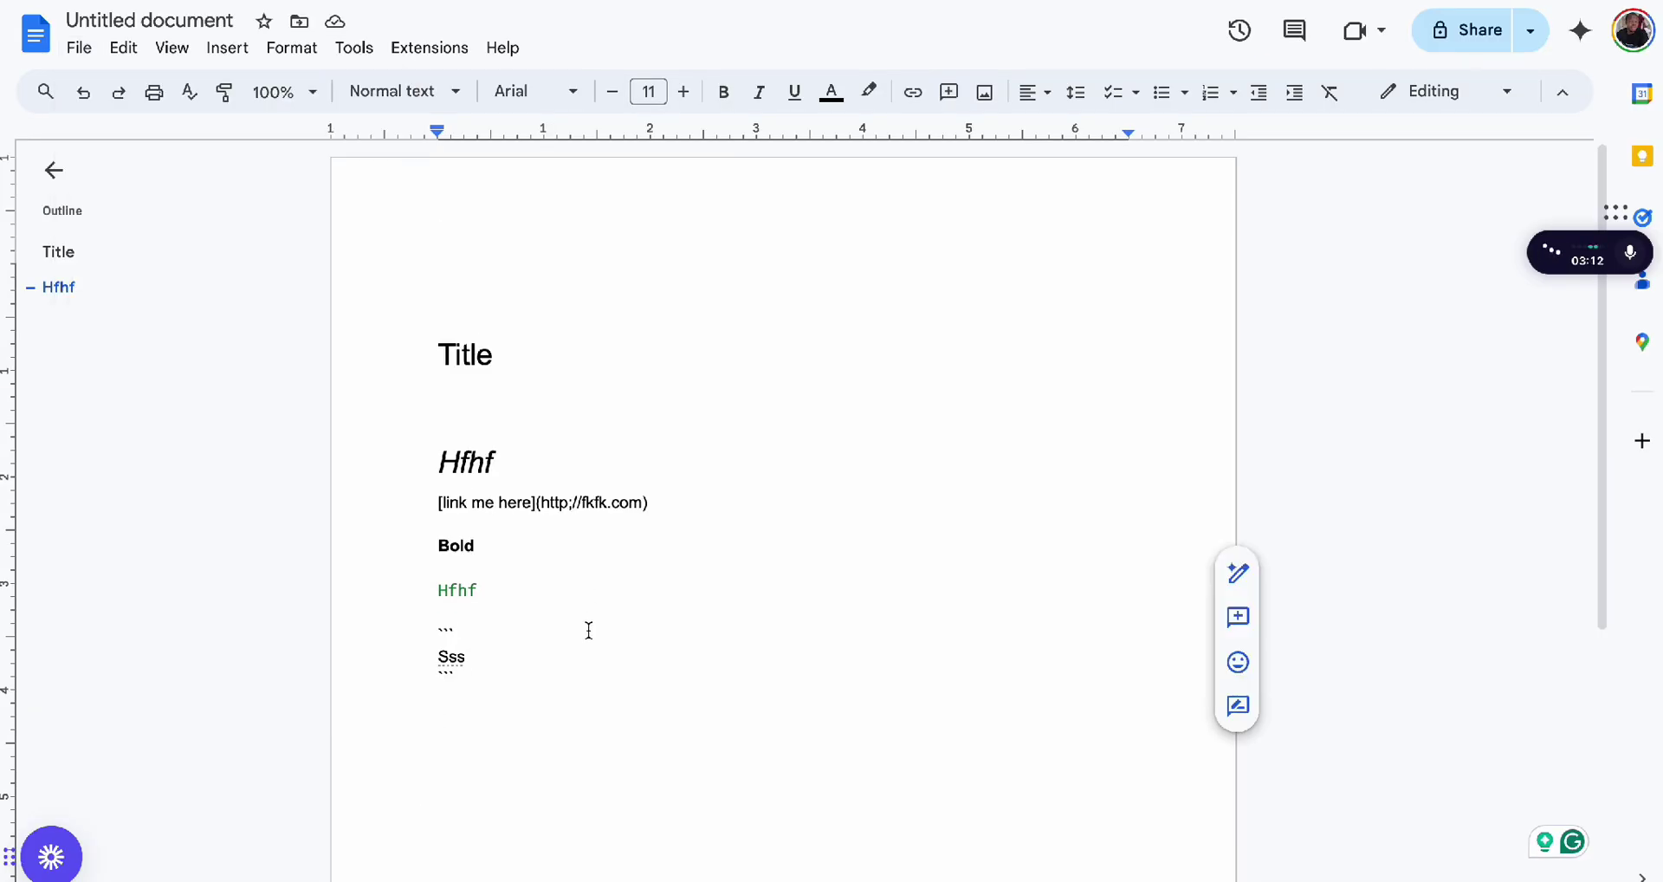
left_click(492, 669)
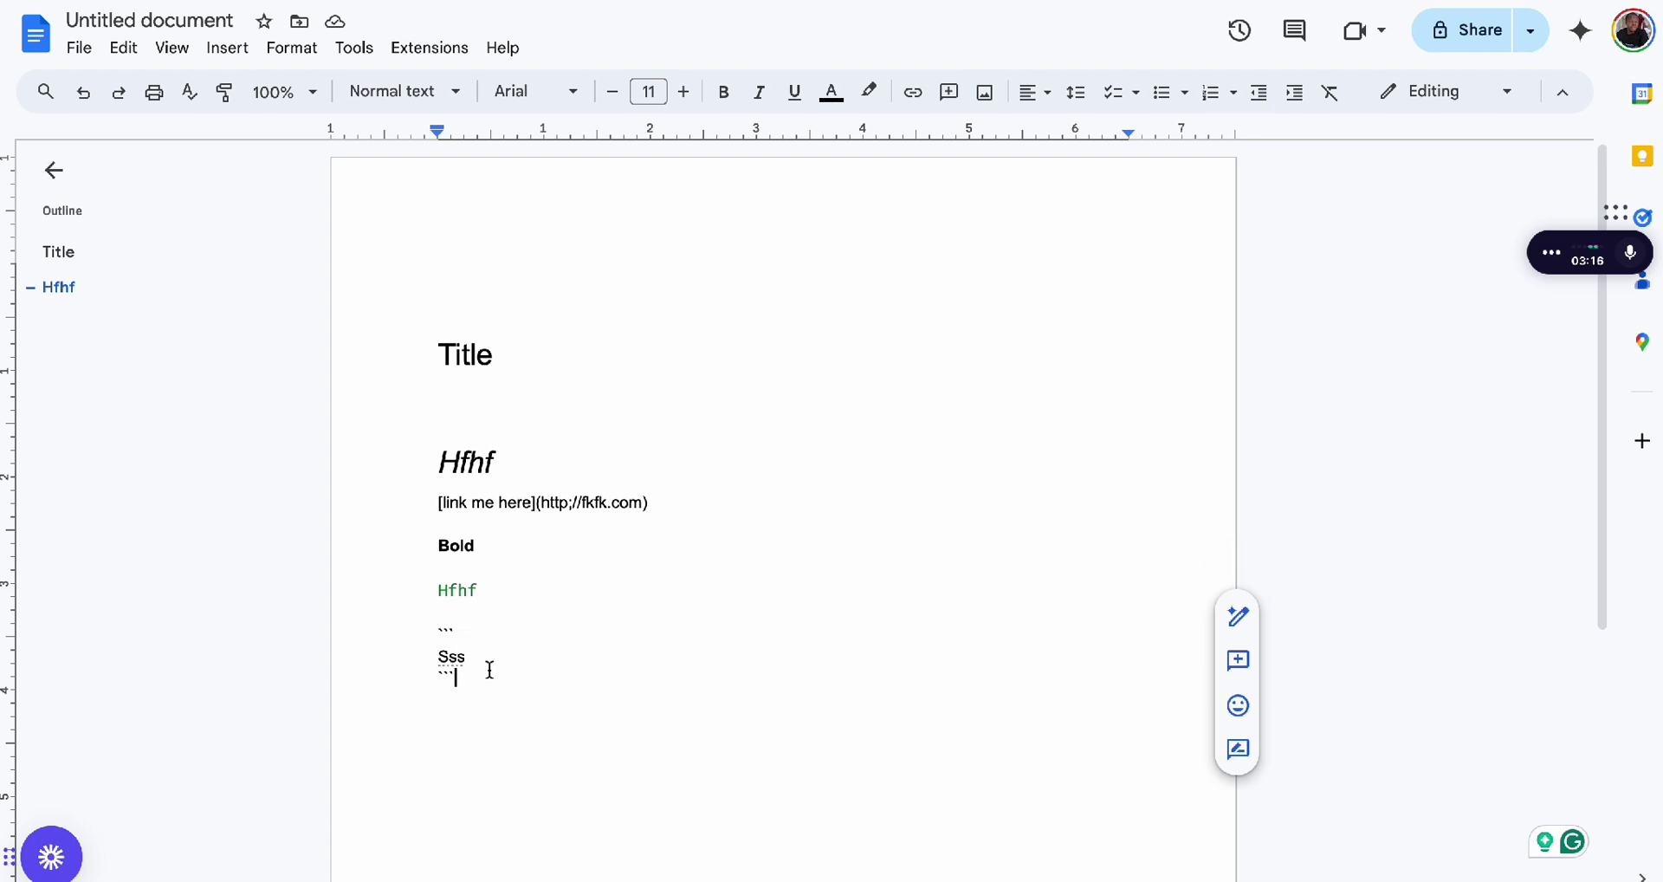
Delete all existing text and type the test letters 'fhfhfhfhfhfhfhfff'.
left_click_drag(489, 670, 431, 375)
key("BackSpace")
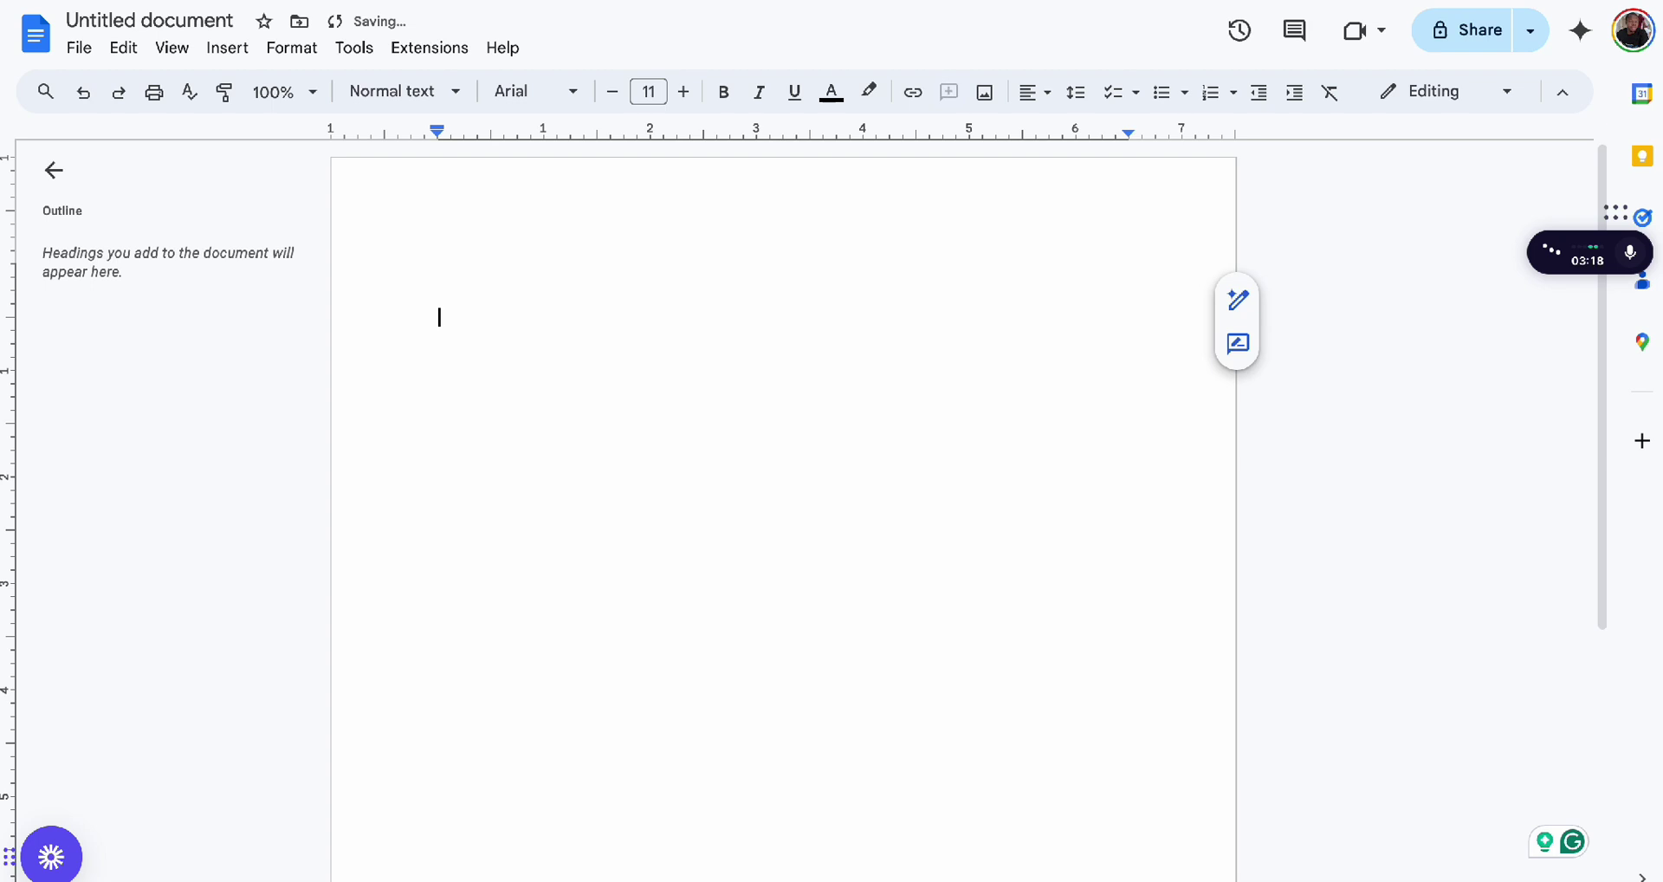
type("fhfhfhfhfhfhfhhf")
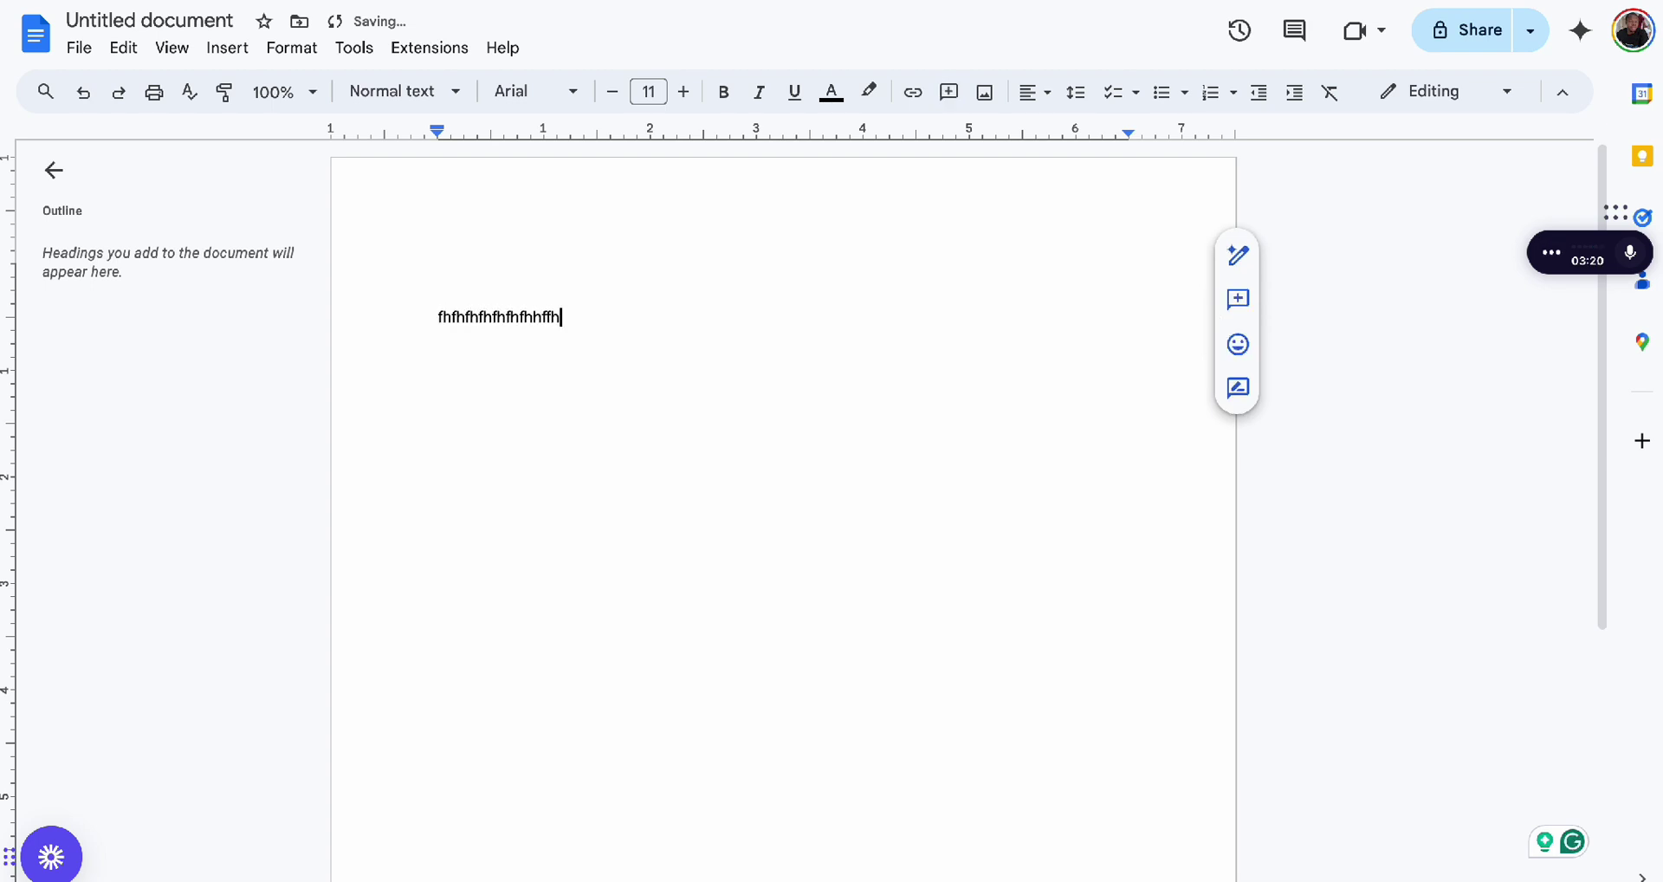
type("fhfff")
Download the document again as Markdown (.md) and place the cursor on the empty line below.
left_click(78, 47)
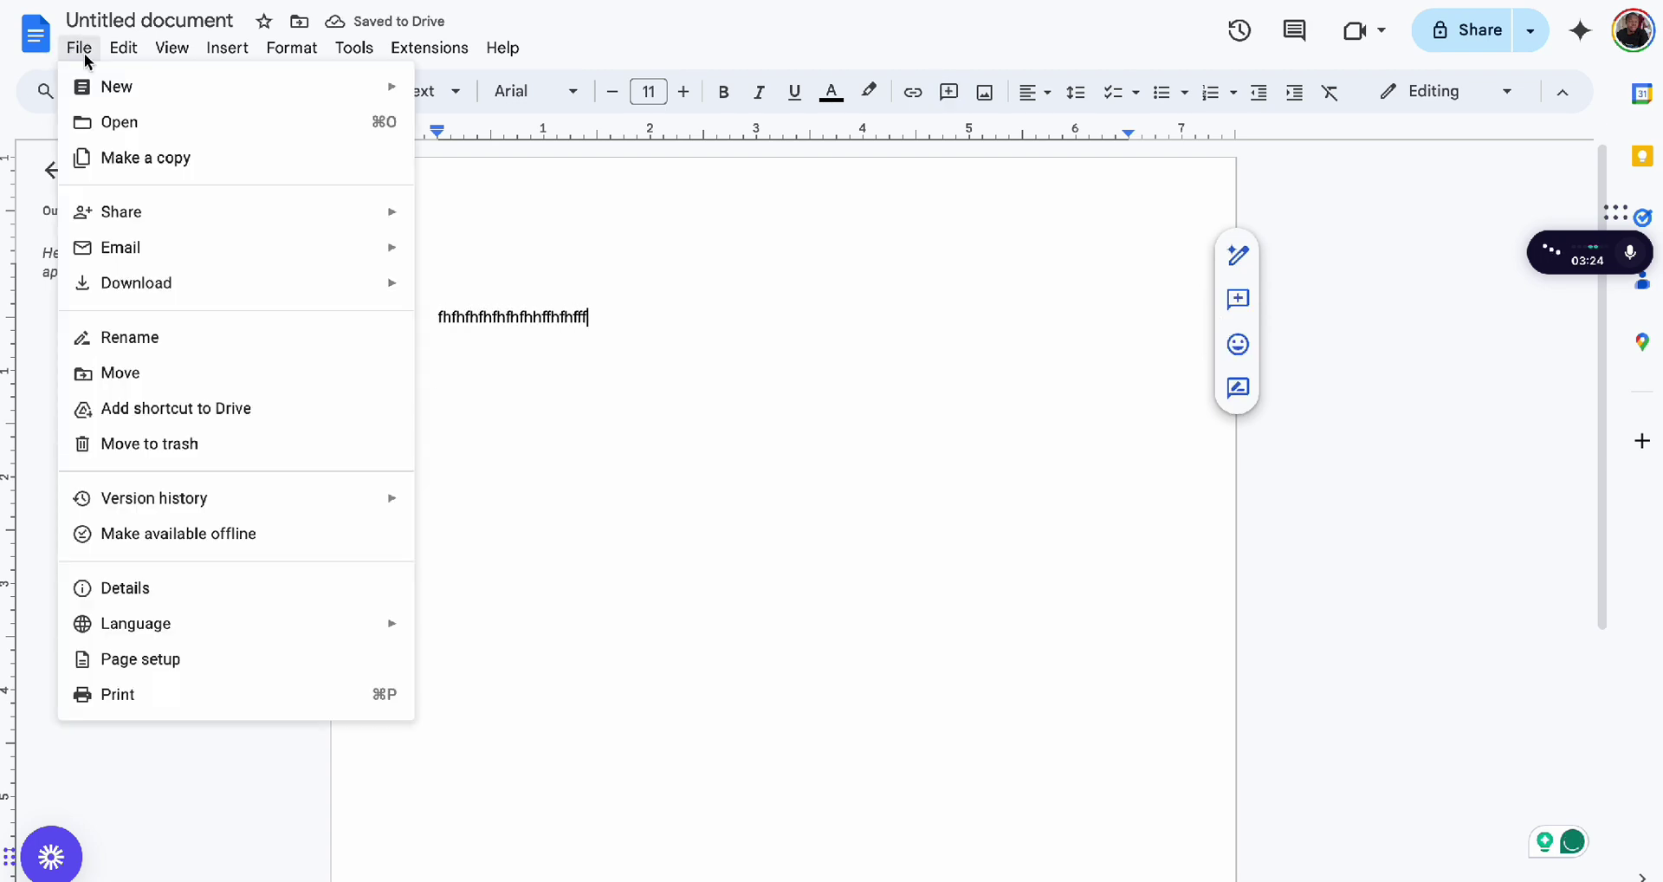
mouse_move(252, 278)
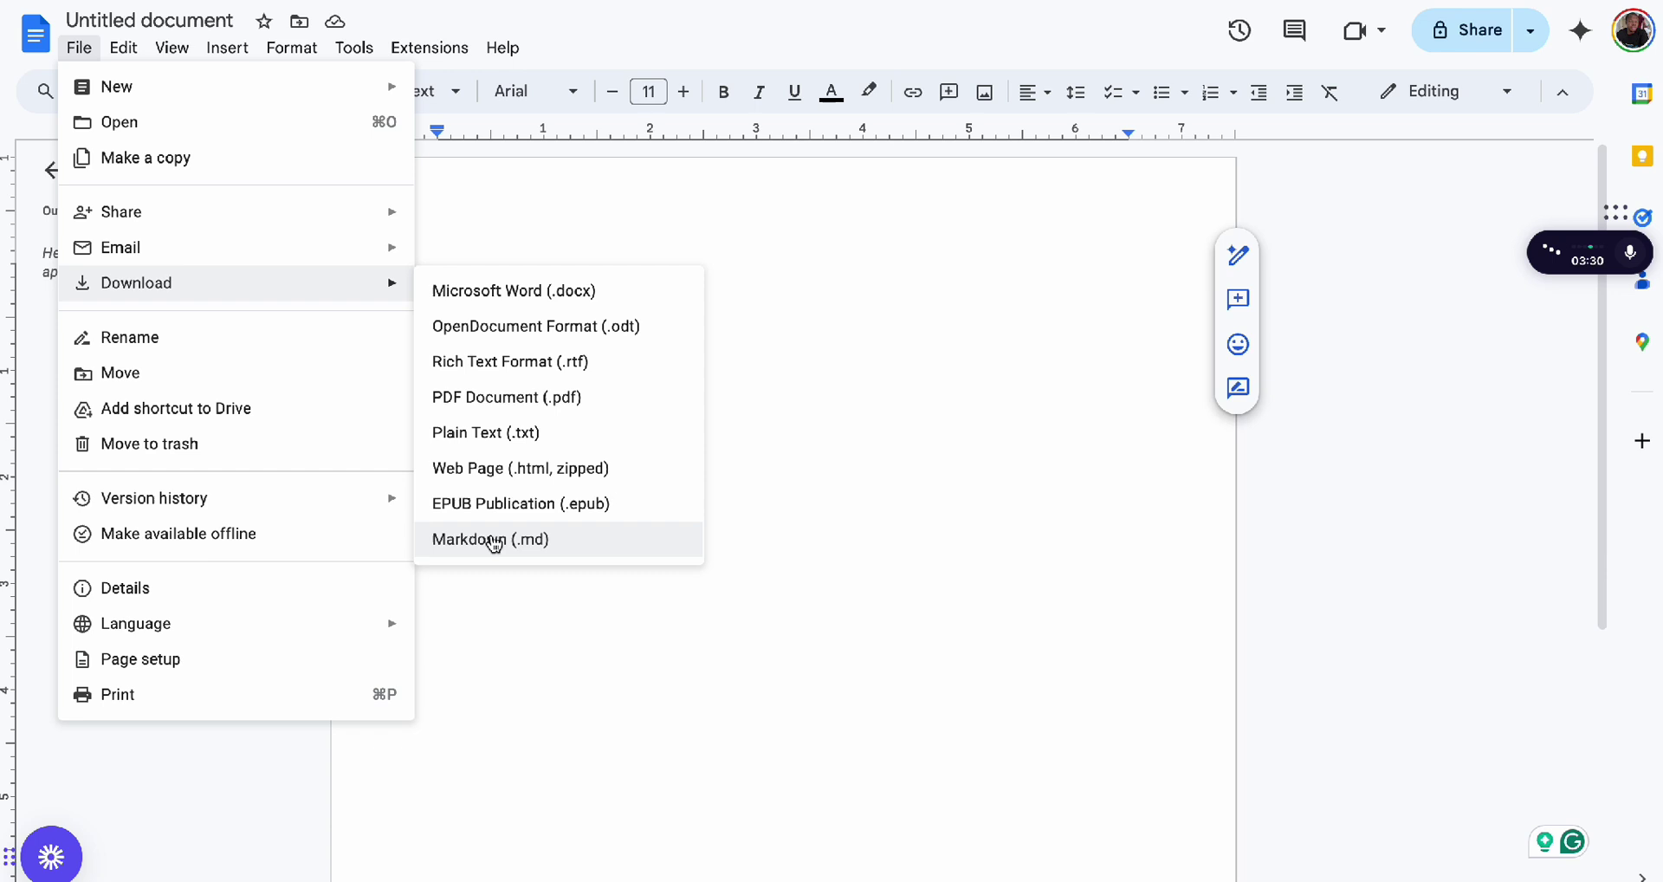
left_click(810, 451)
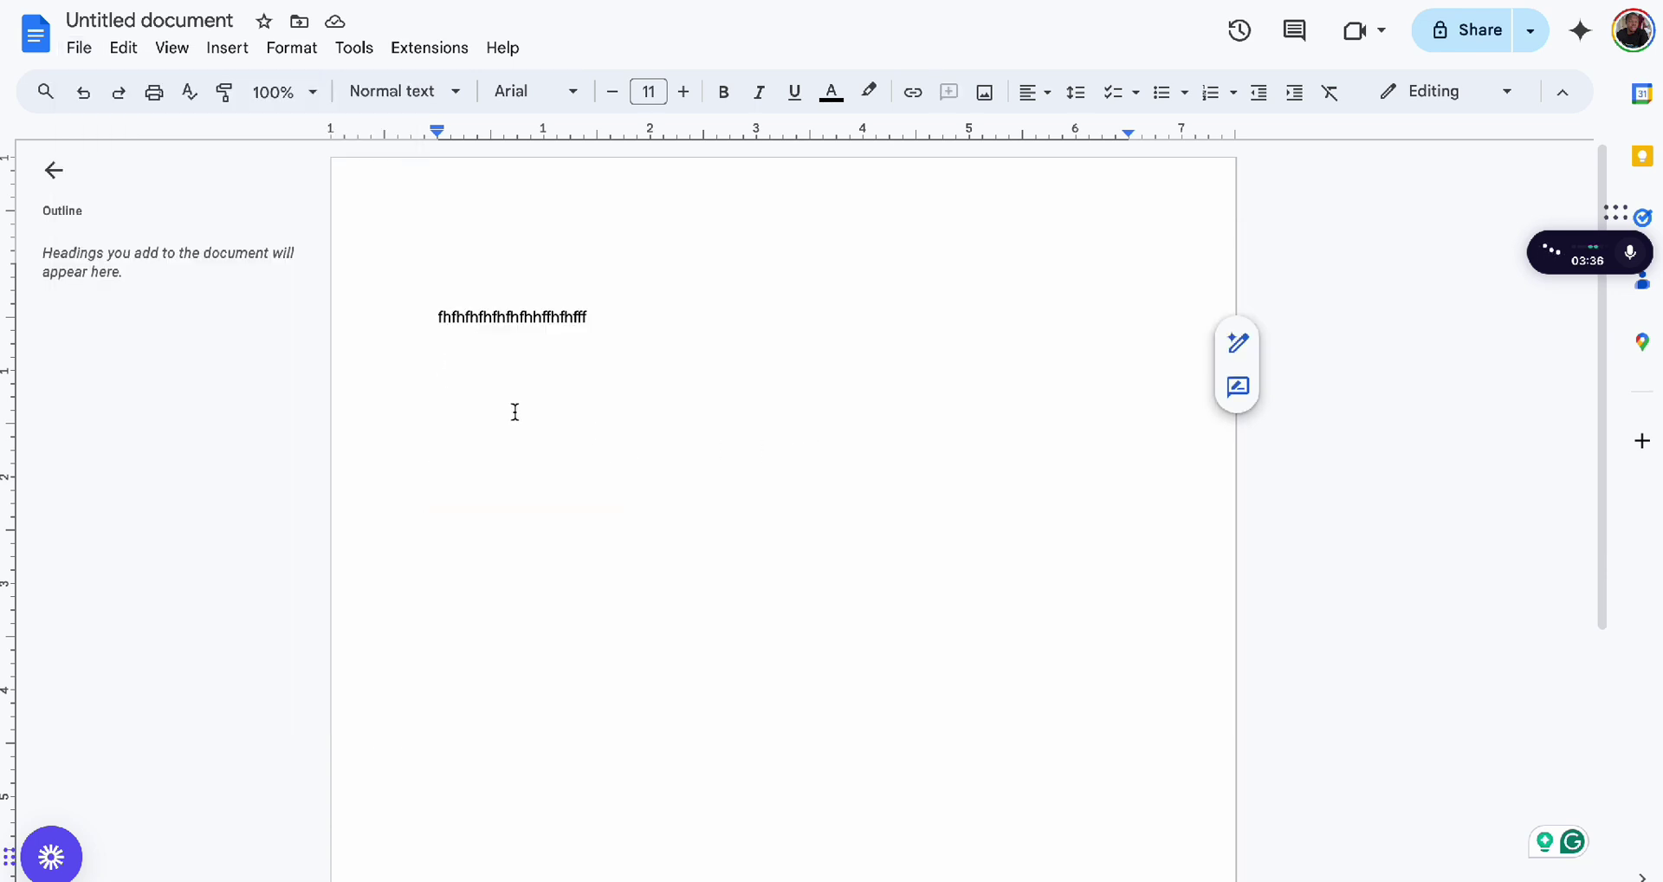
left_click(456, 342)
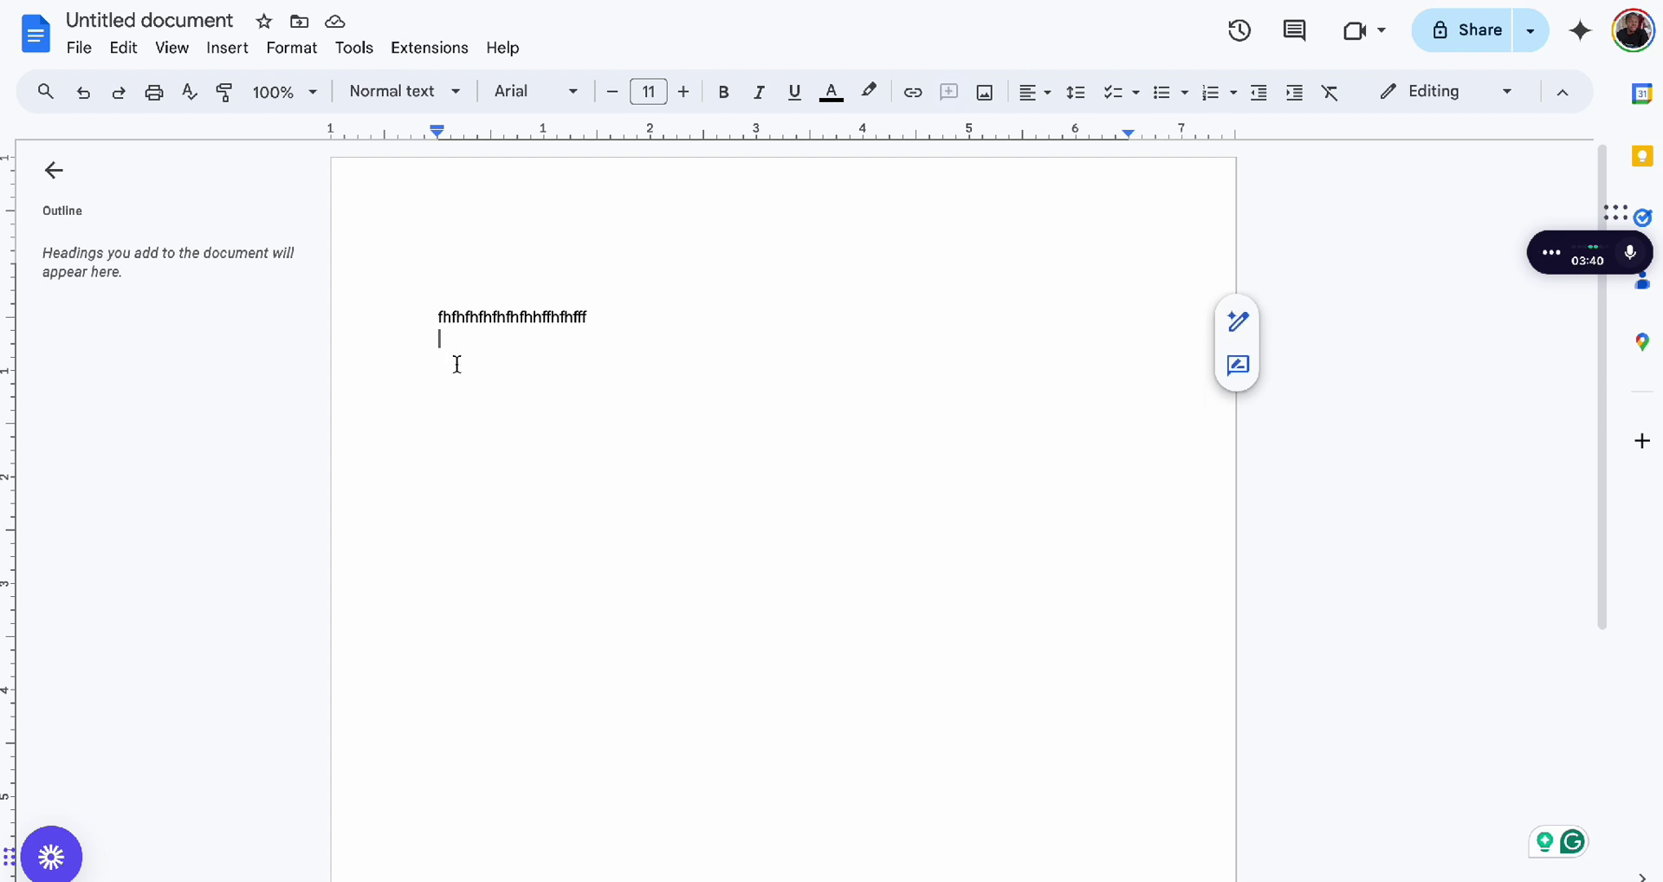
left_click(456, 370)
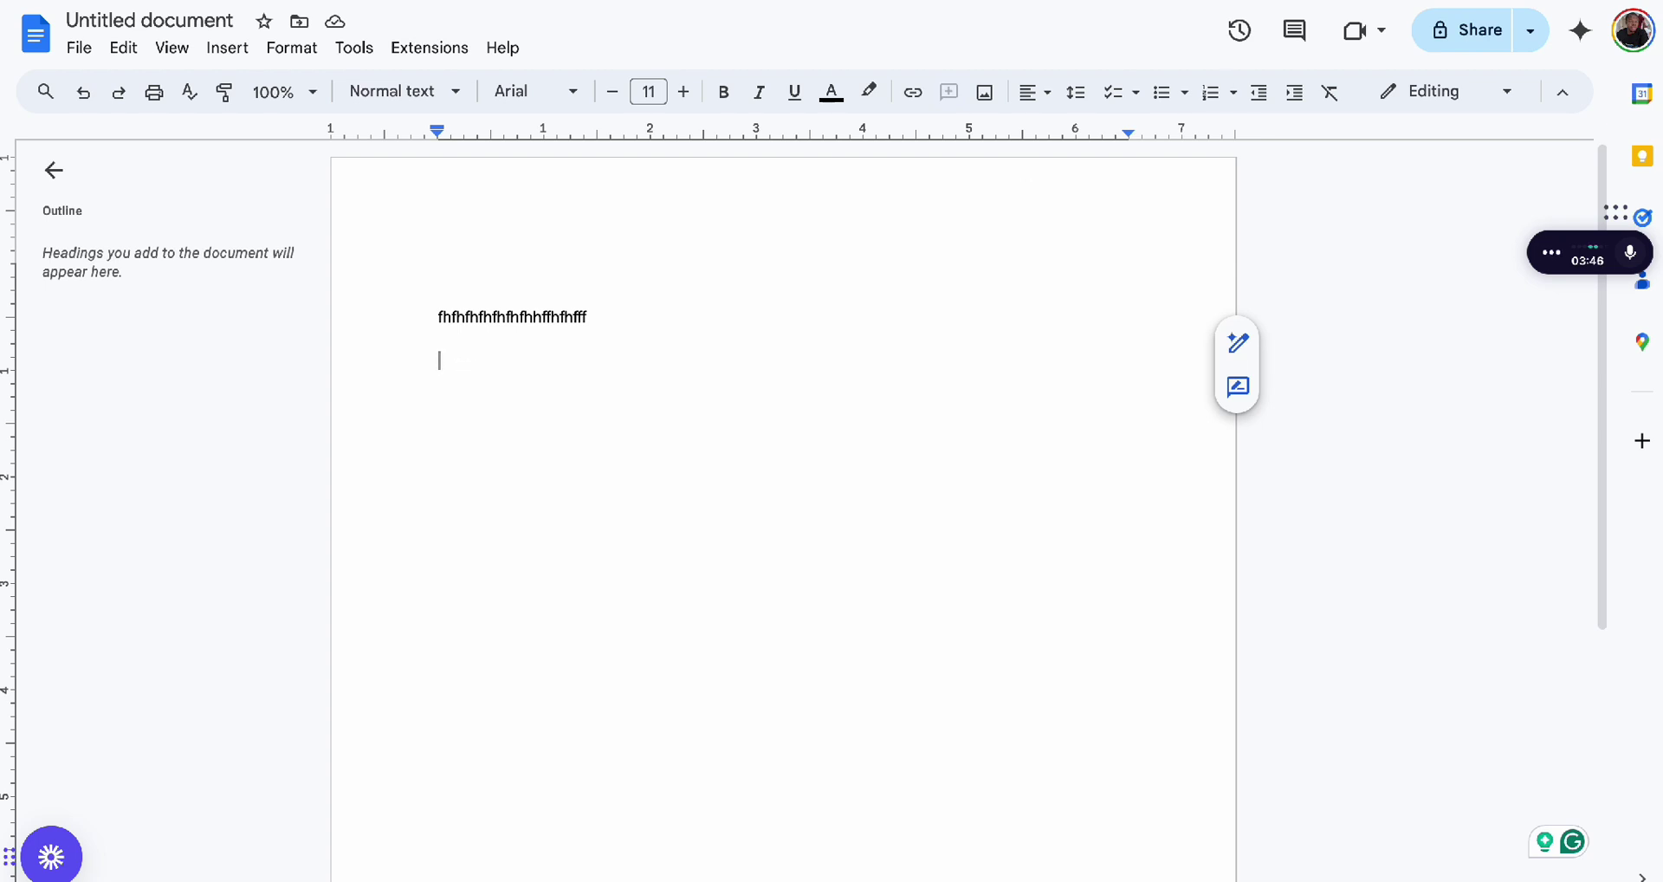
Select the source lines from ### Code of Conduct to #### Reporting Bugs in Markdown Live Preview.
key("ctrl+Tab")
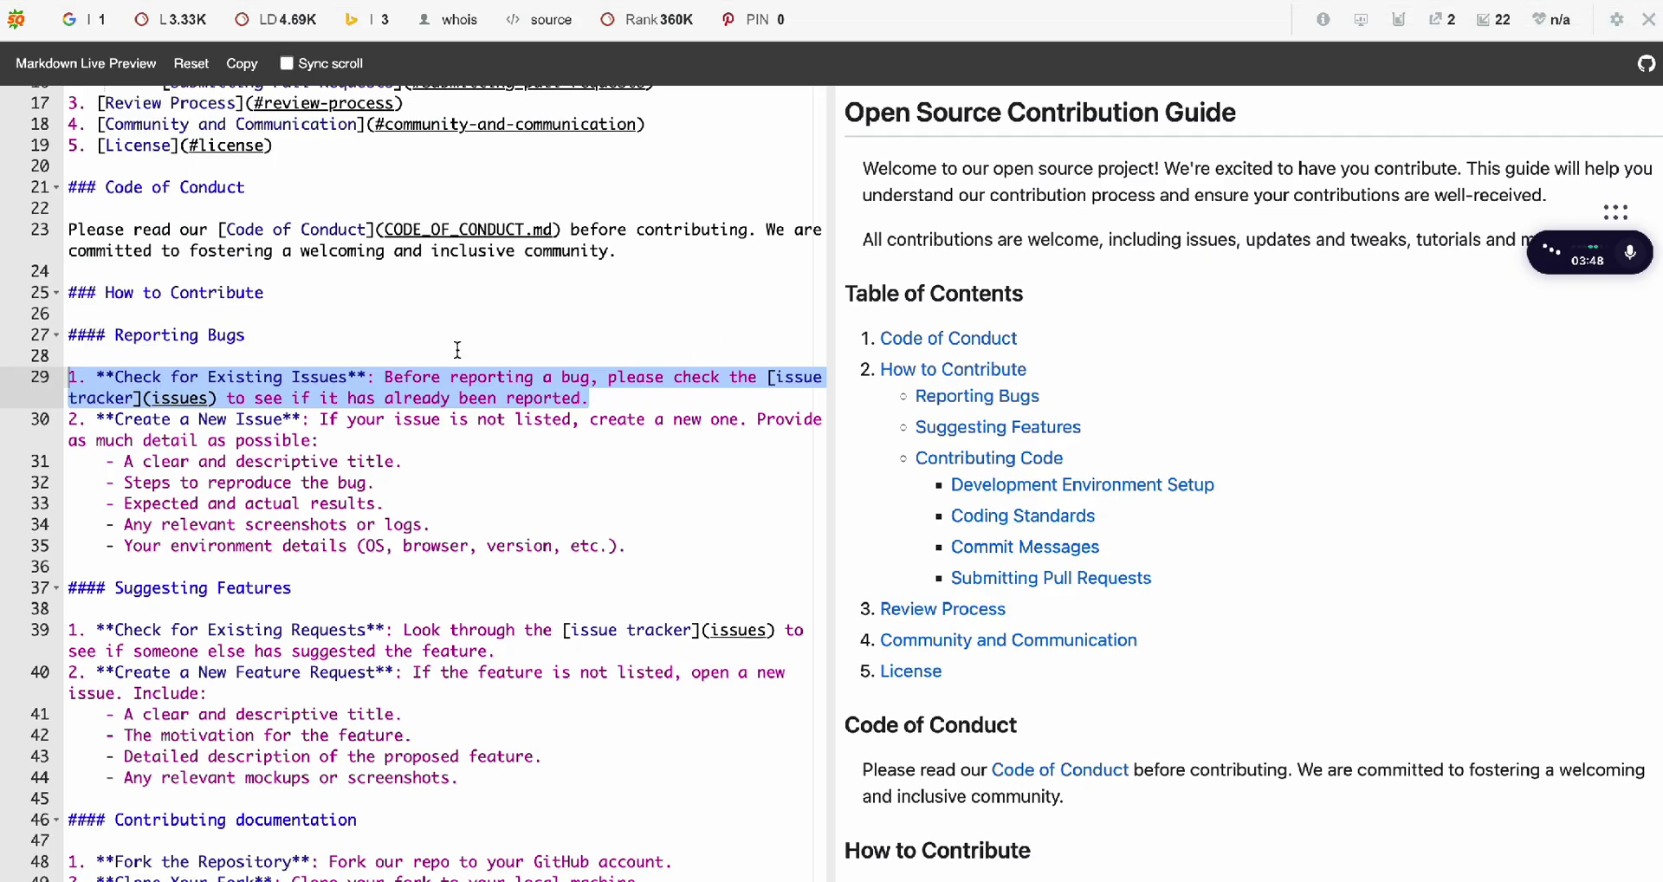
left_click_drag(247, 336, 70, 187)
key("ctrl+c")
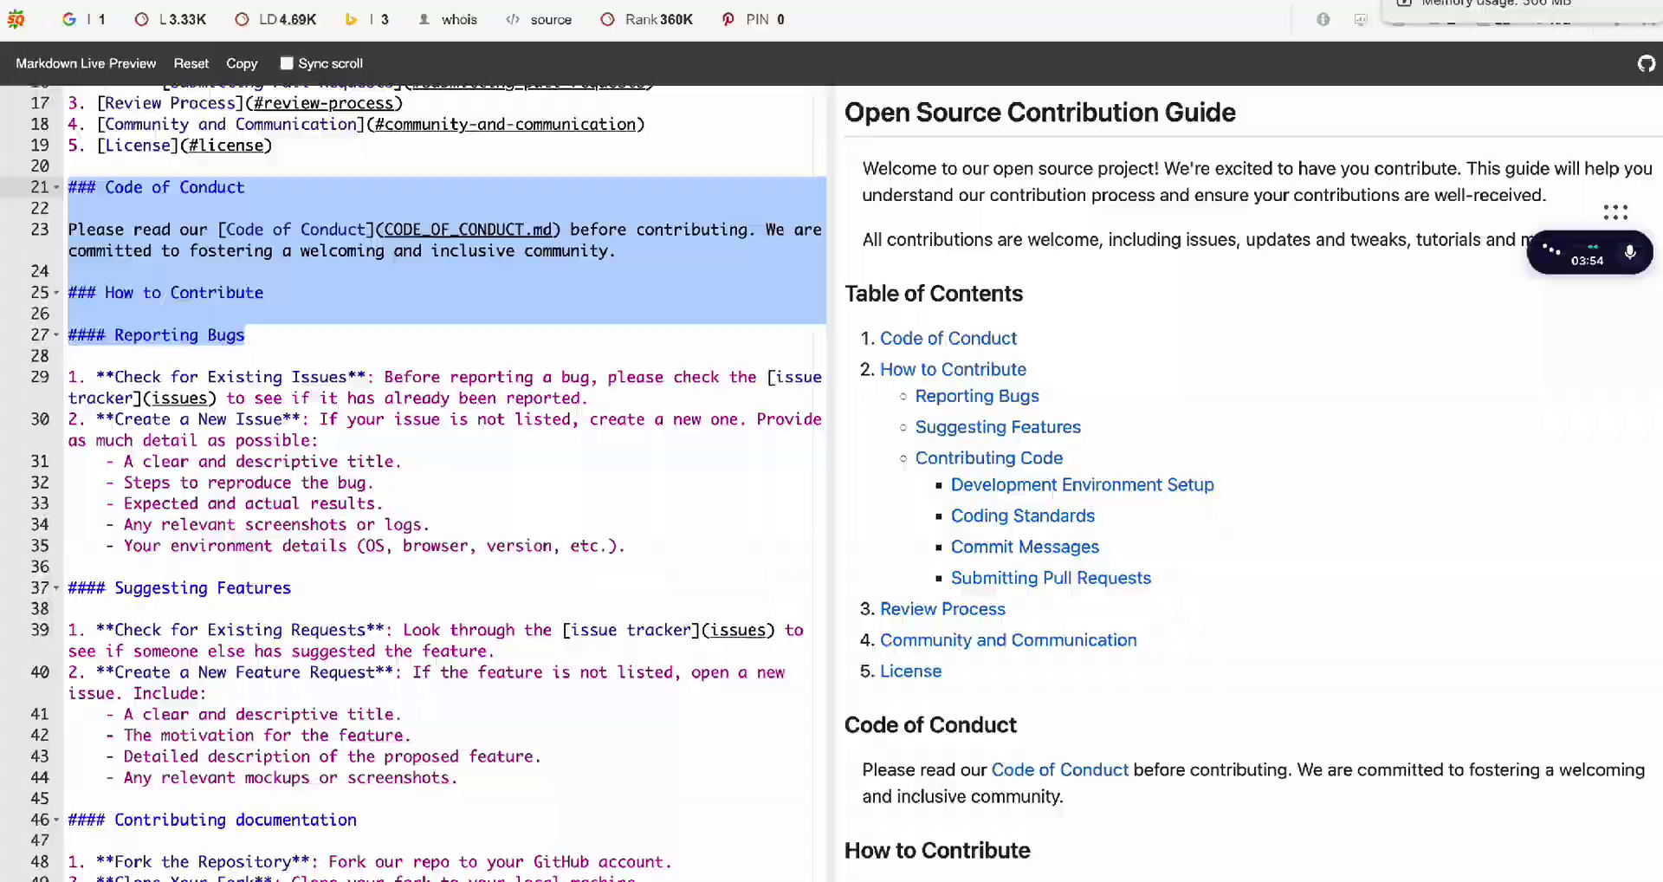
key("ctrl+Tab")
Paste the copied Markdown and make Code of Conduct, How to Contribute, Reporting Bugs Heading 2, 3, 4.
key("ctrl+v")
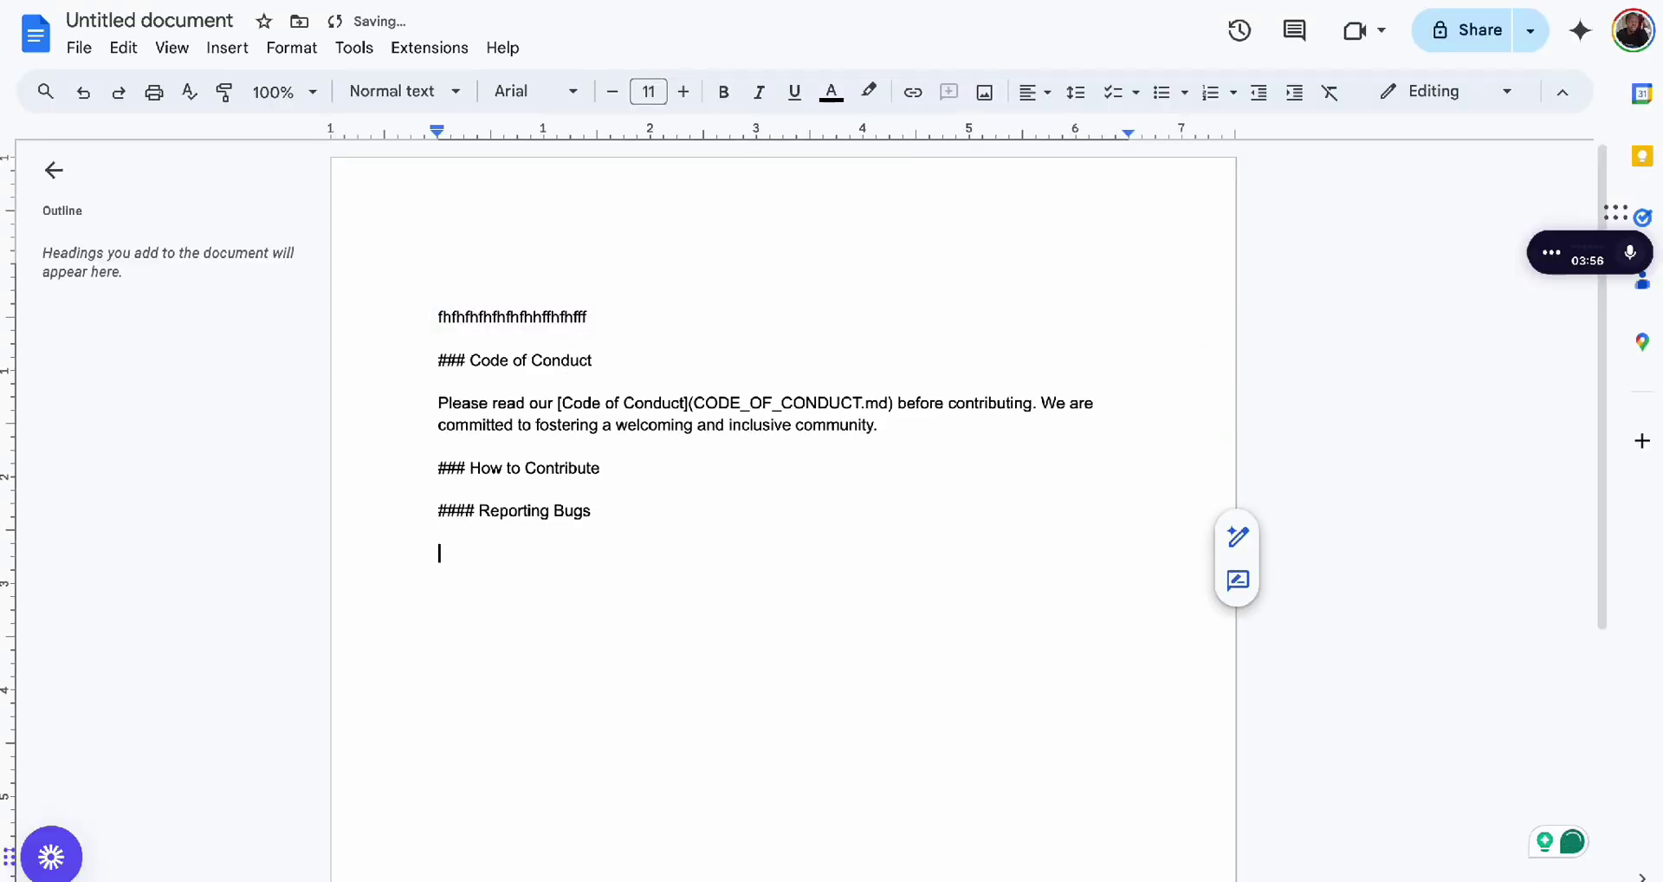
left_click(467, 360)
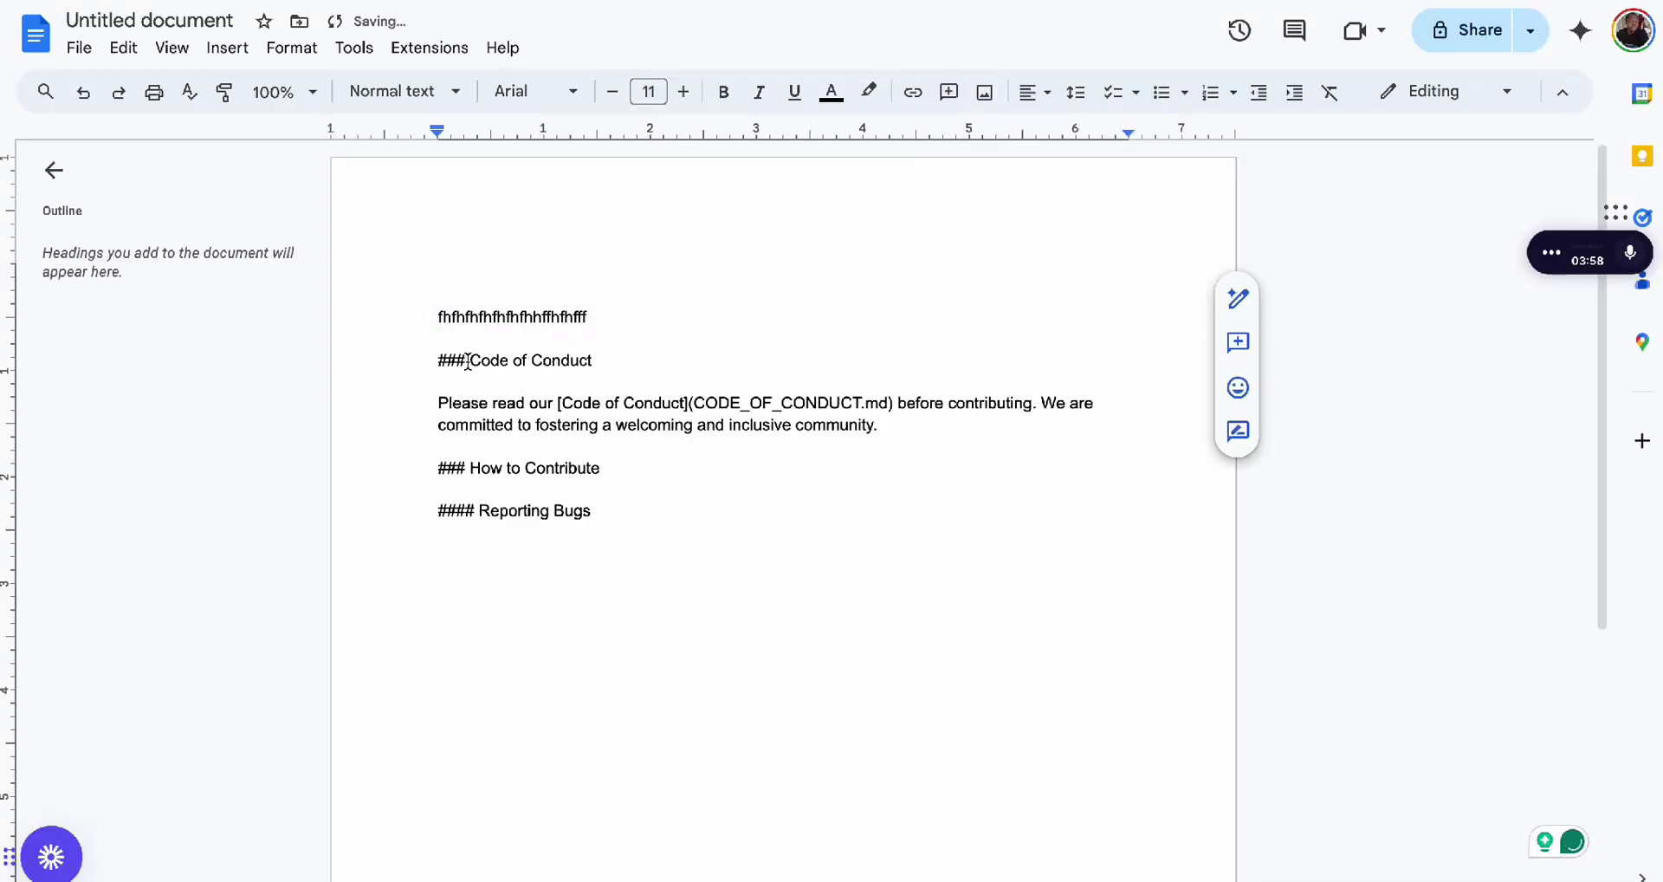
key("BackSpace")
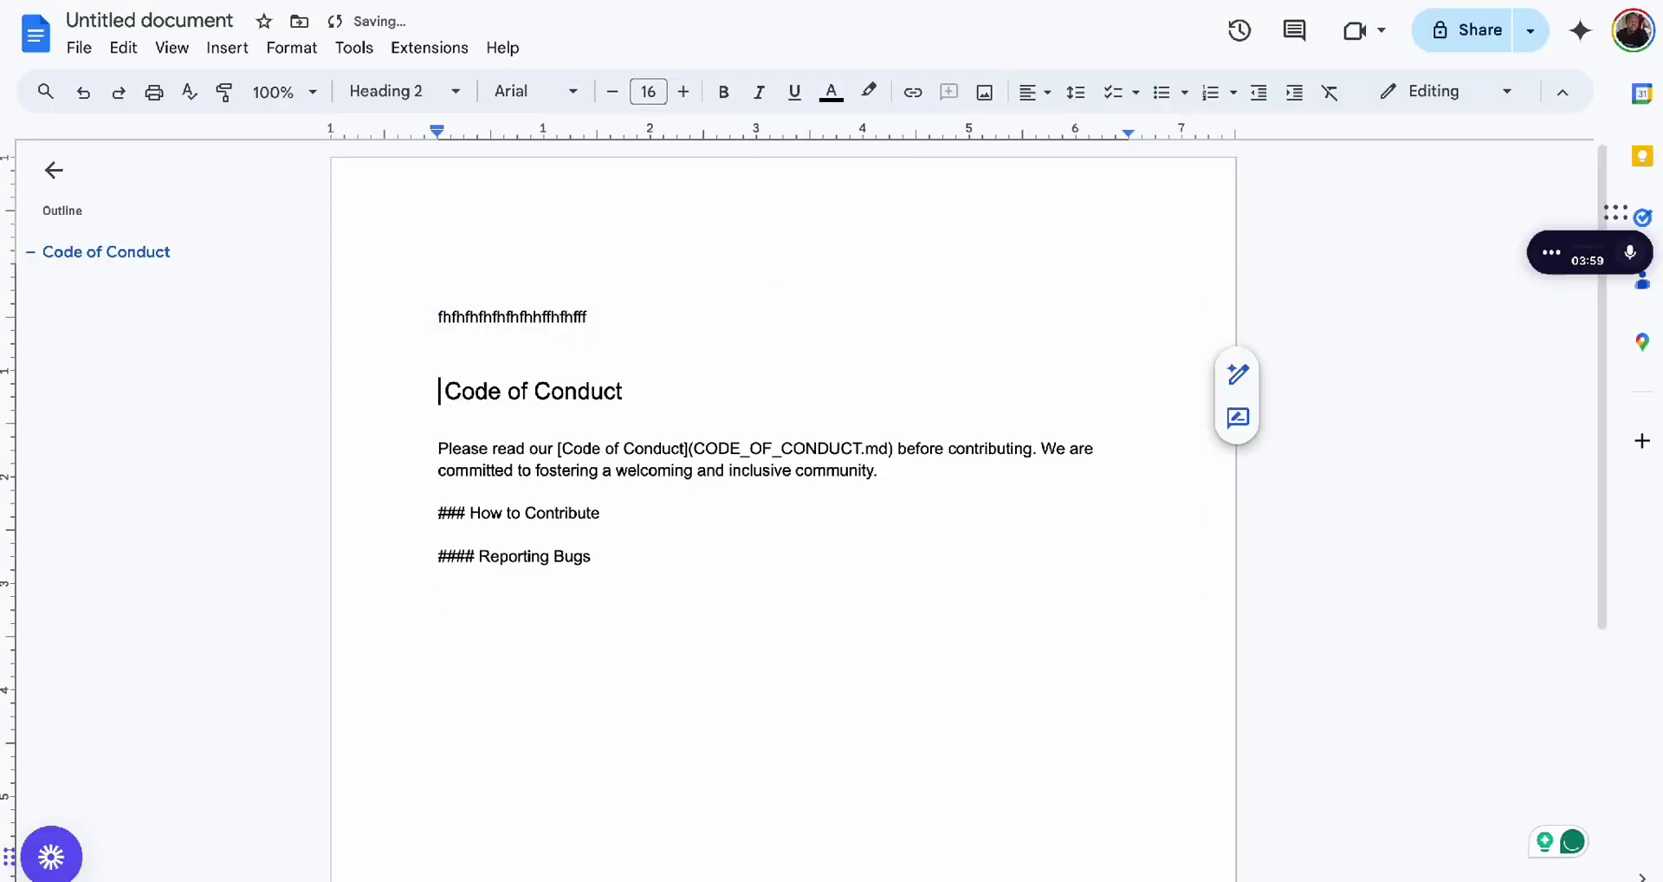
left_click(468, 513)
key("BackSpace")
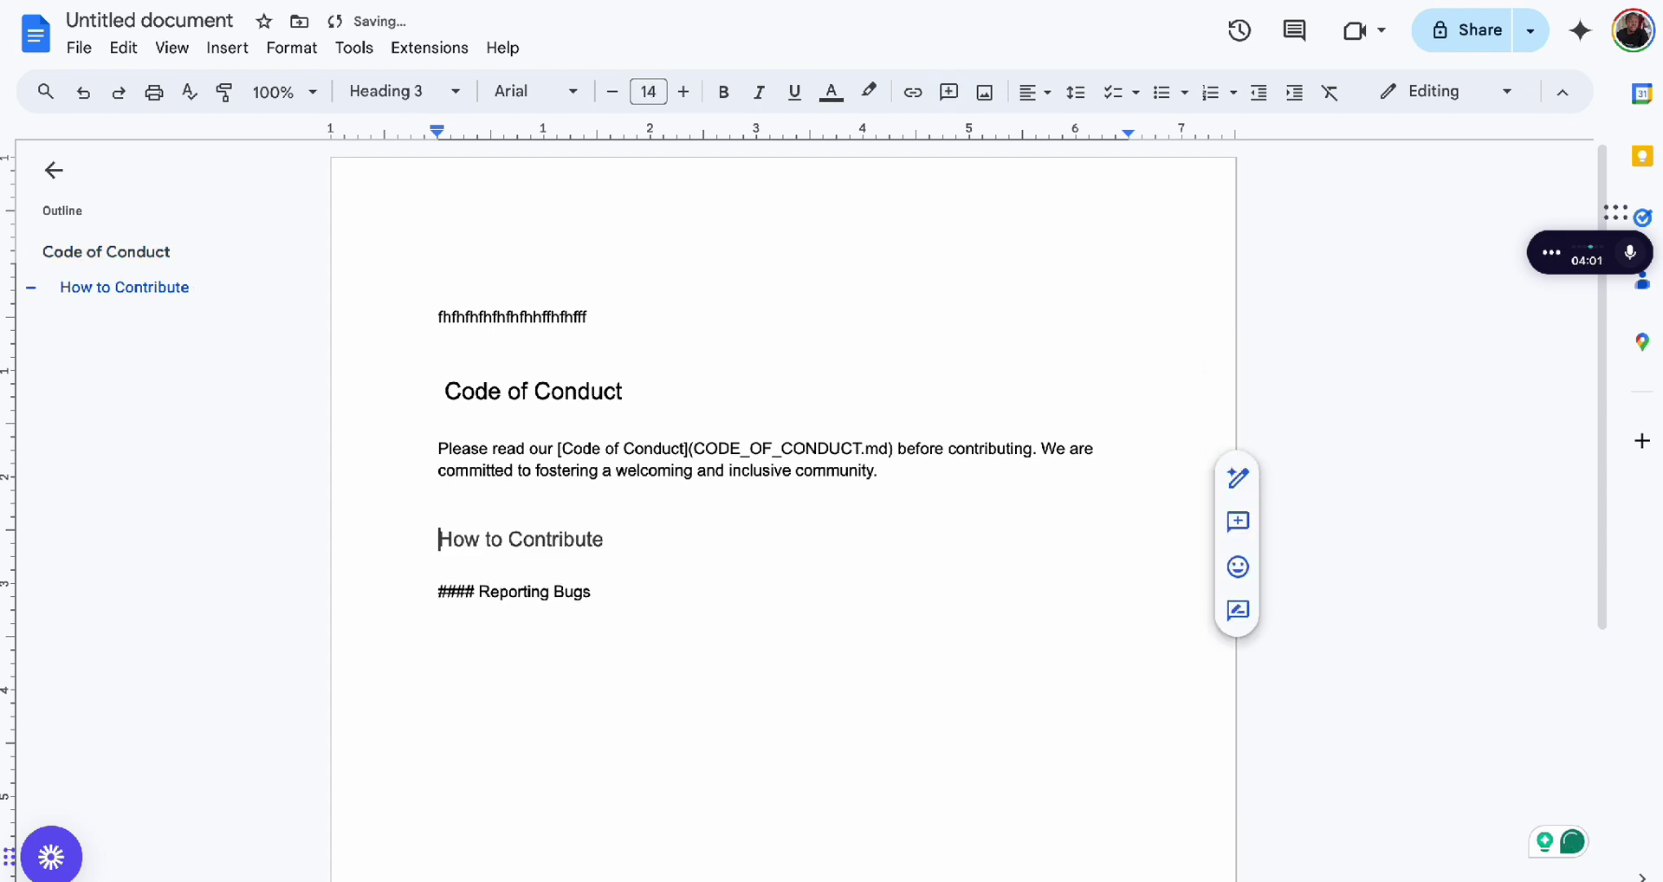
left_click(478, 592)
key("BackSpace")
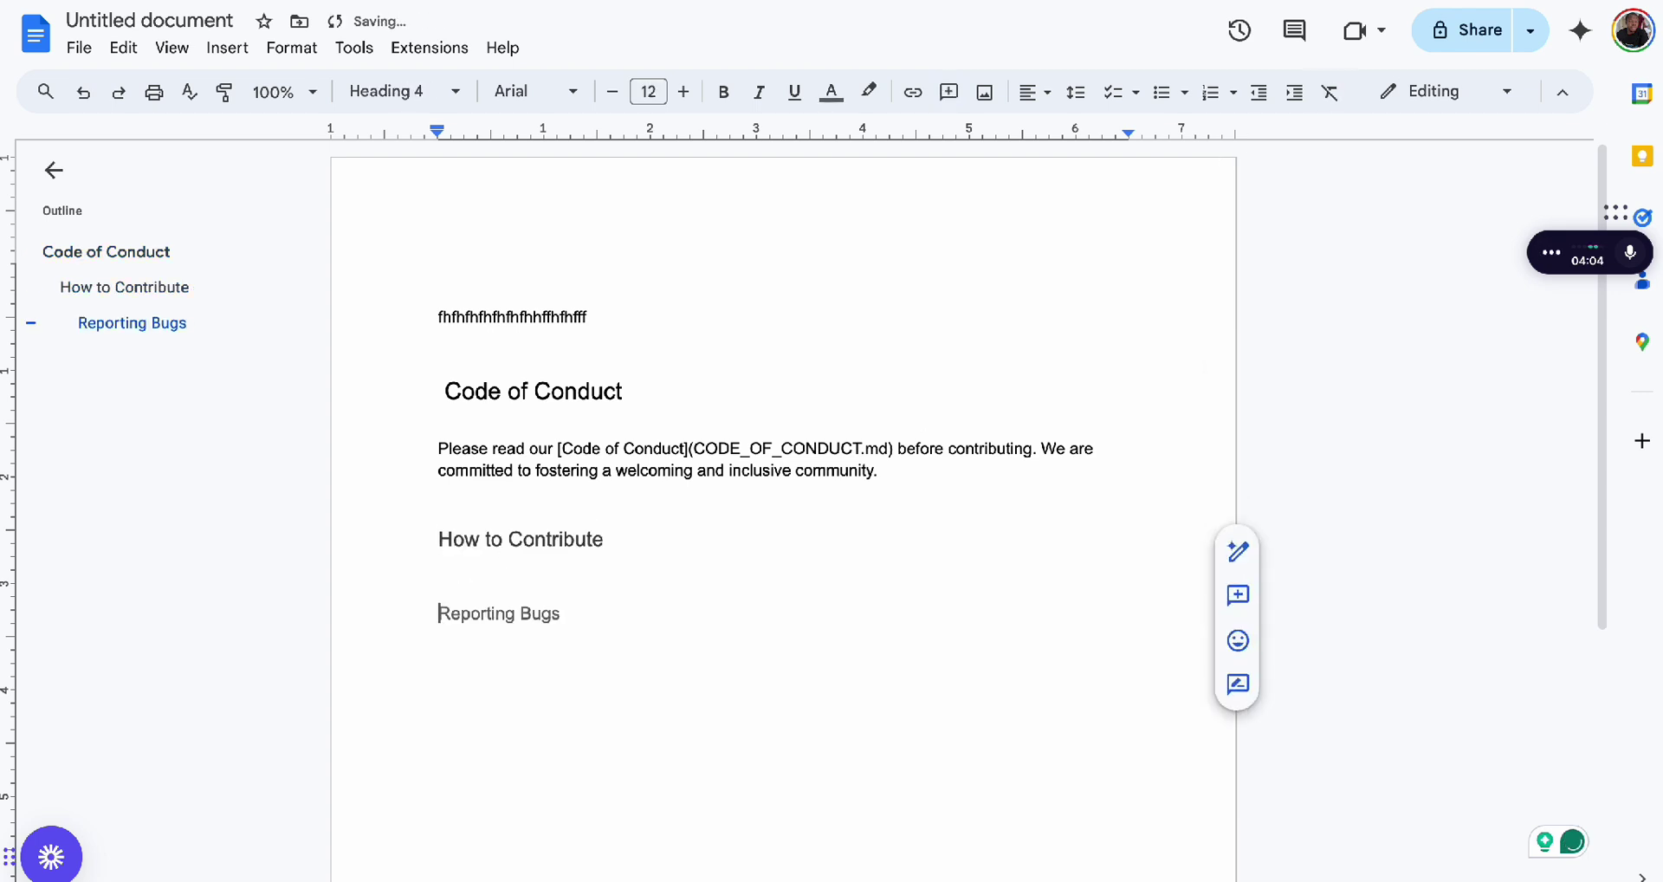
key("alt+Tab")
Scroll the Markdown source and select lines 37–44, the #### Suggesting Features block.
left_click(544, 551)
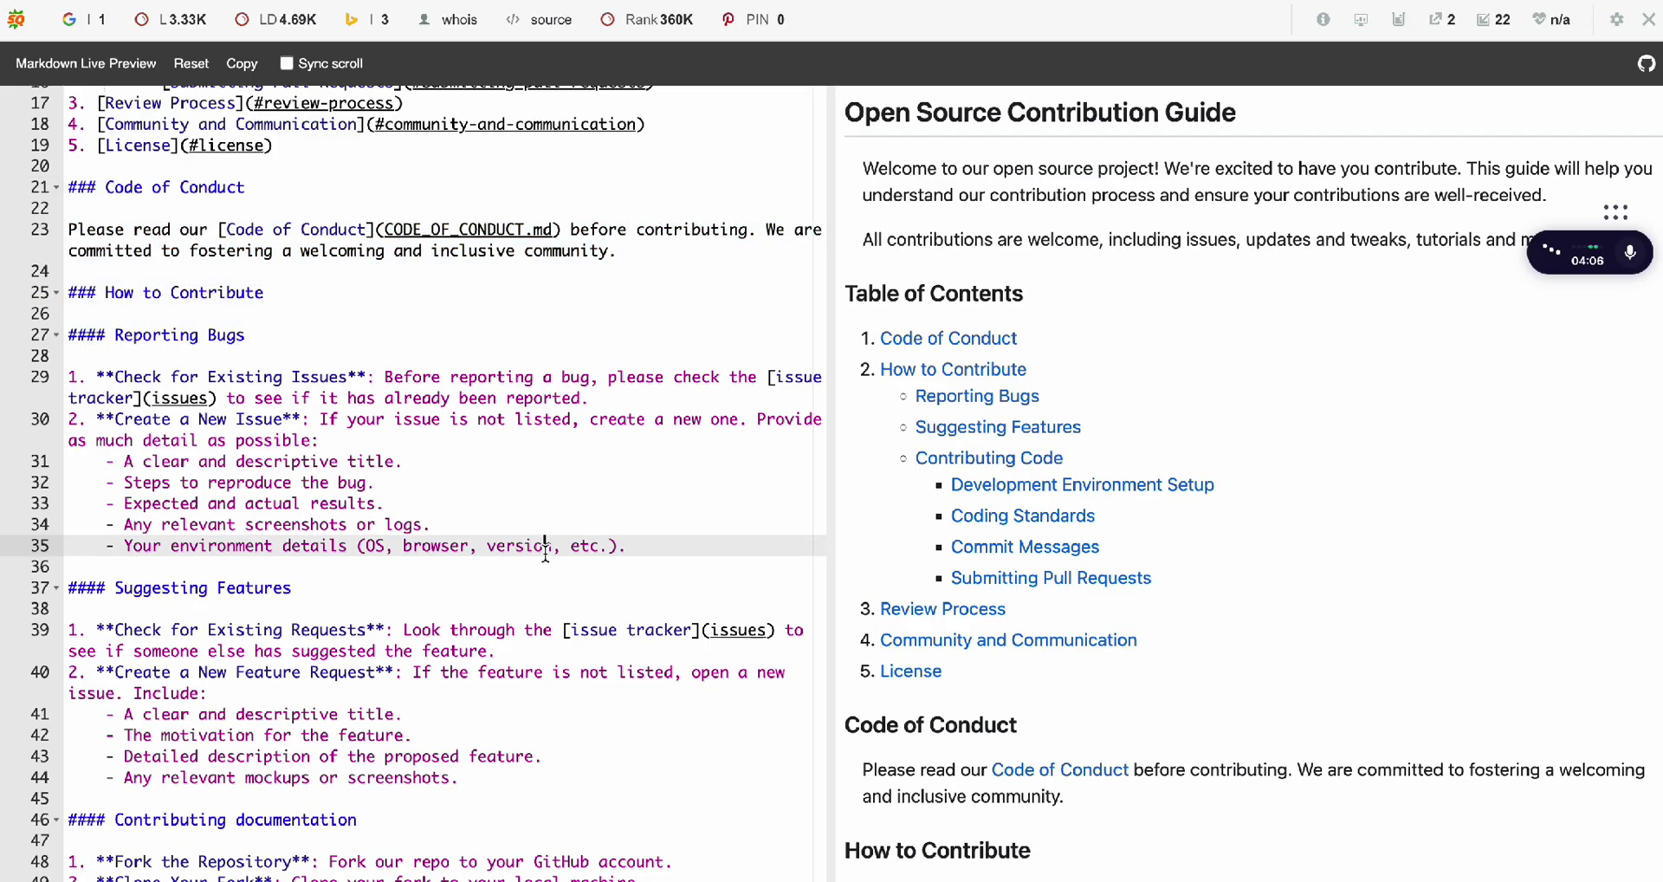
scroll(545, 552, "down", 3)
scroll(546, 553, "down", 3)
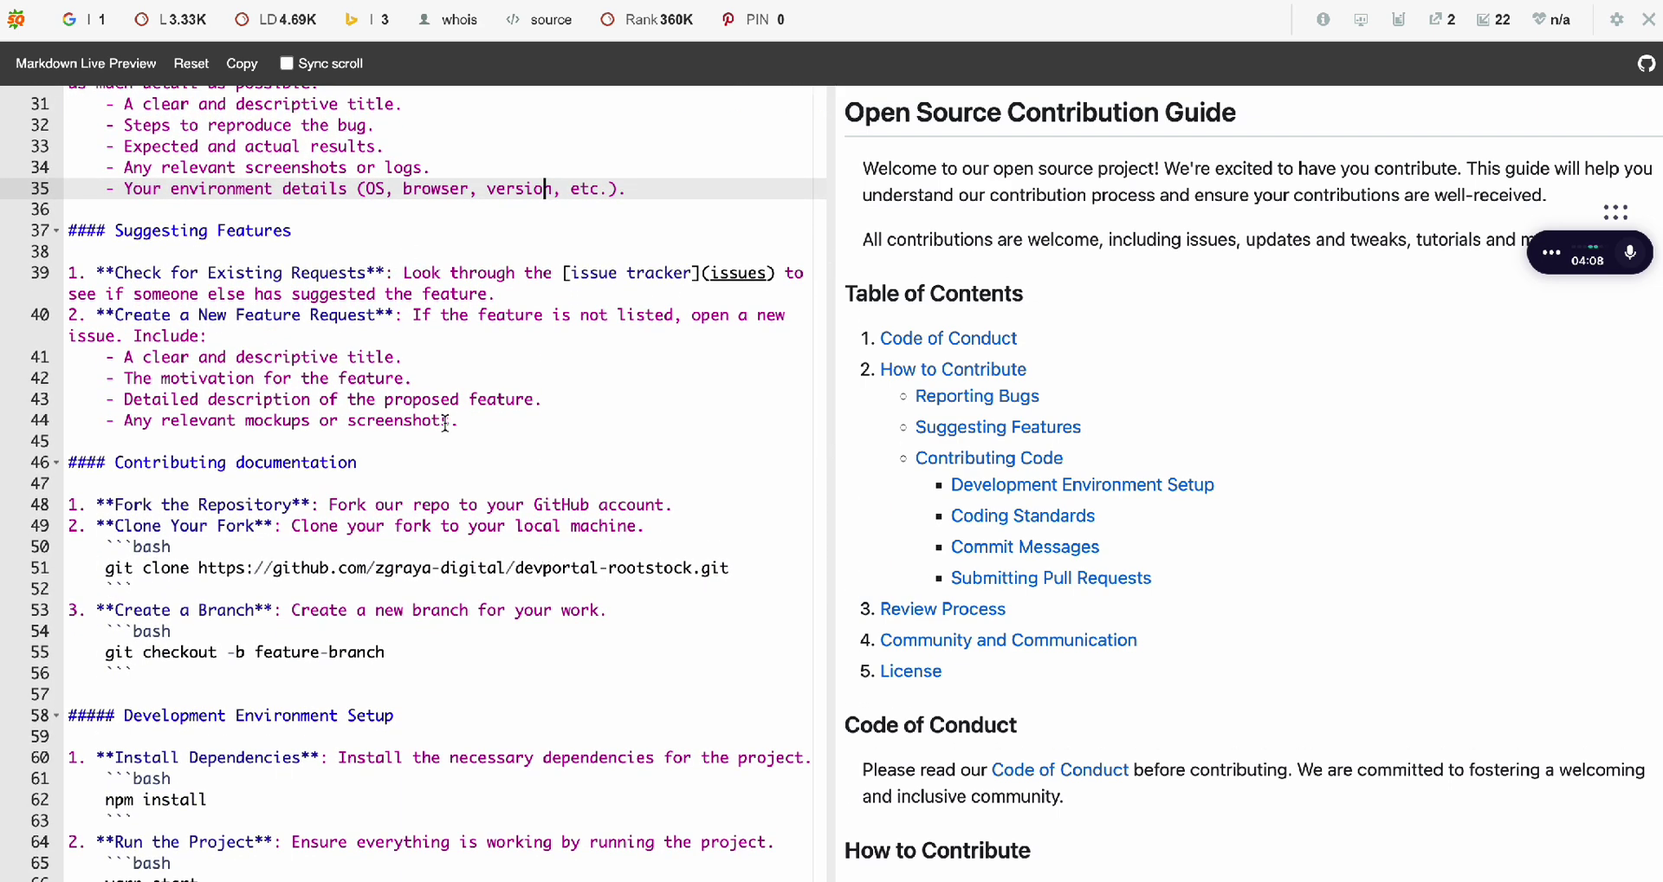
left_click_drag(468, 424, 63, 247)
key("ctrl+c")
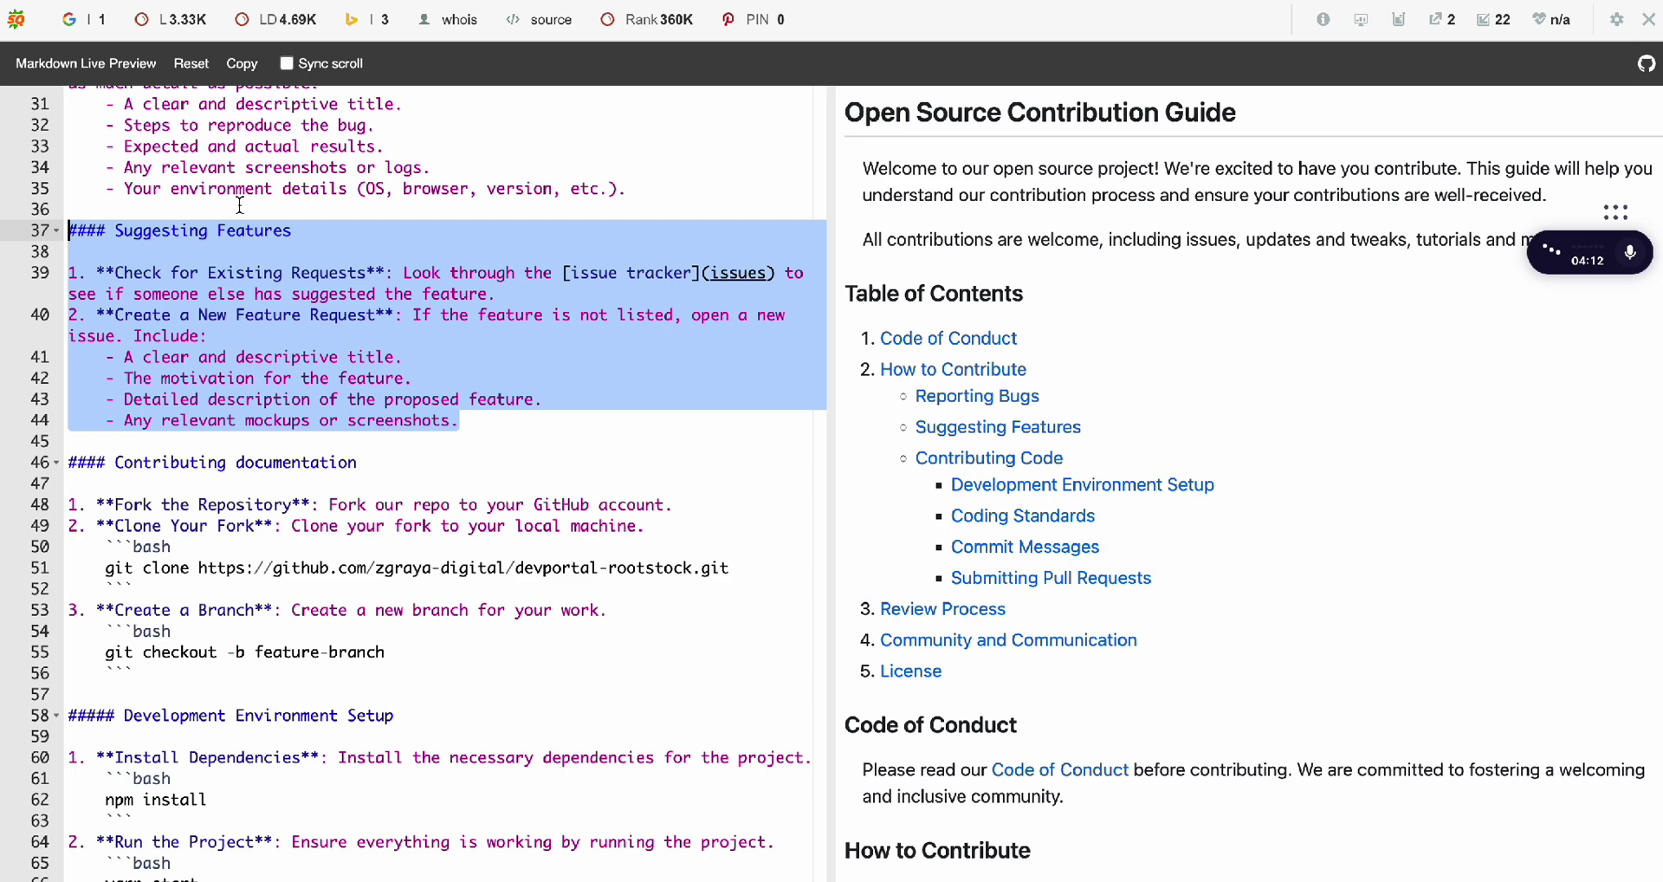
Paste the Suggesting Features block below Reporting Bugs in the Google Doc and review it.
key("alt+Tab")
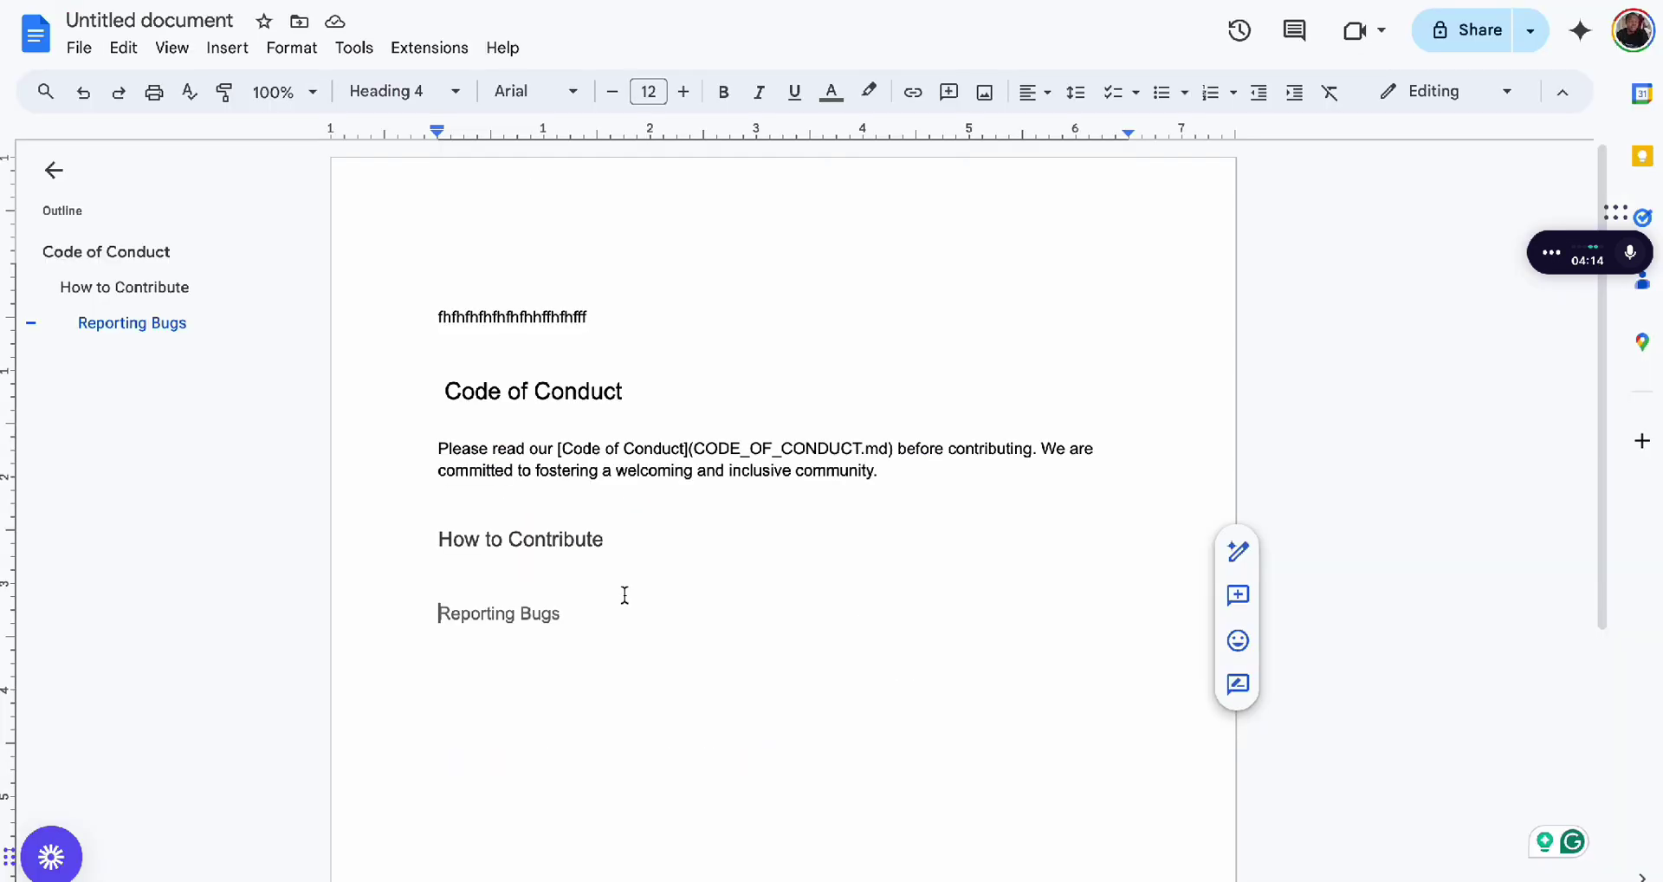
key("ctrl+v")
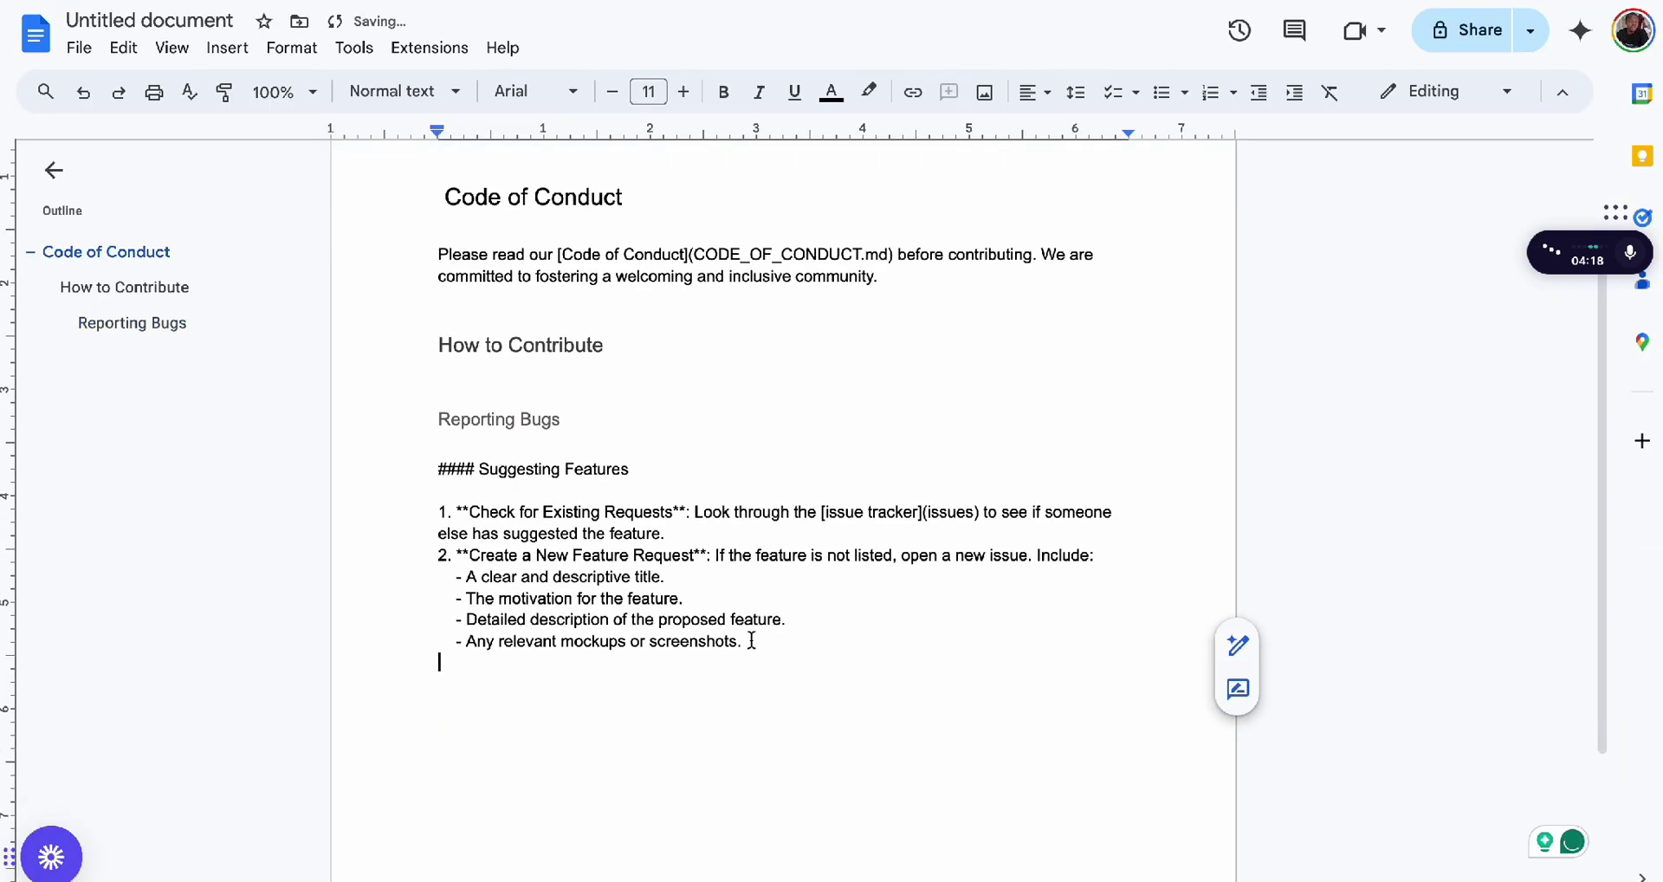
left_click(467, 640)
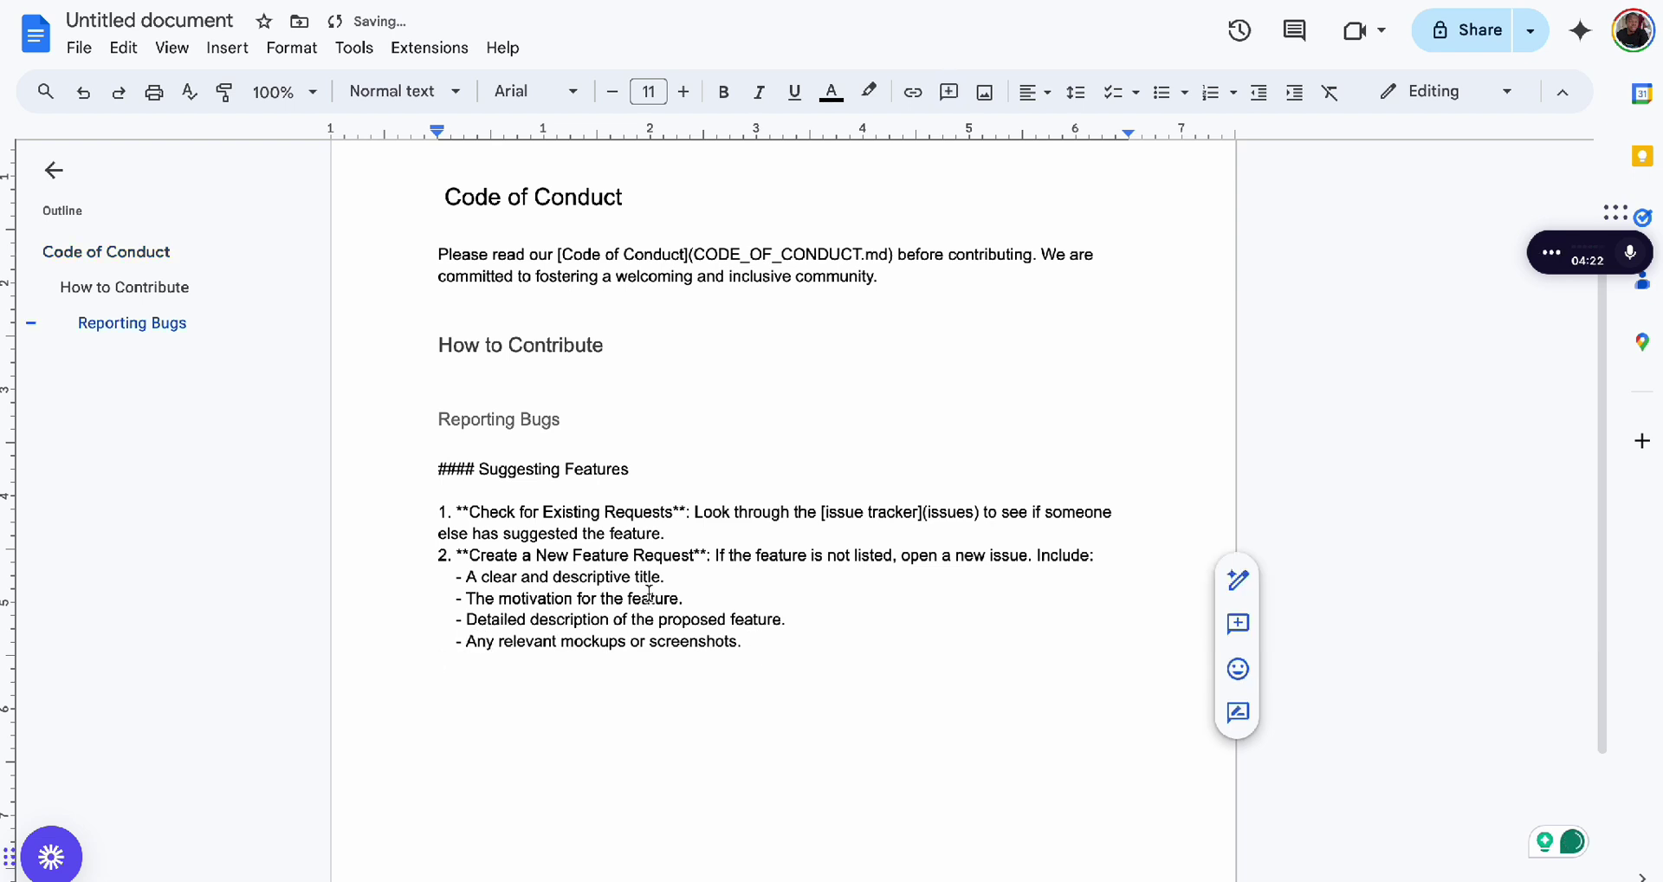
scroll(747, 507, "up", 2)
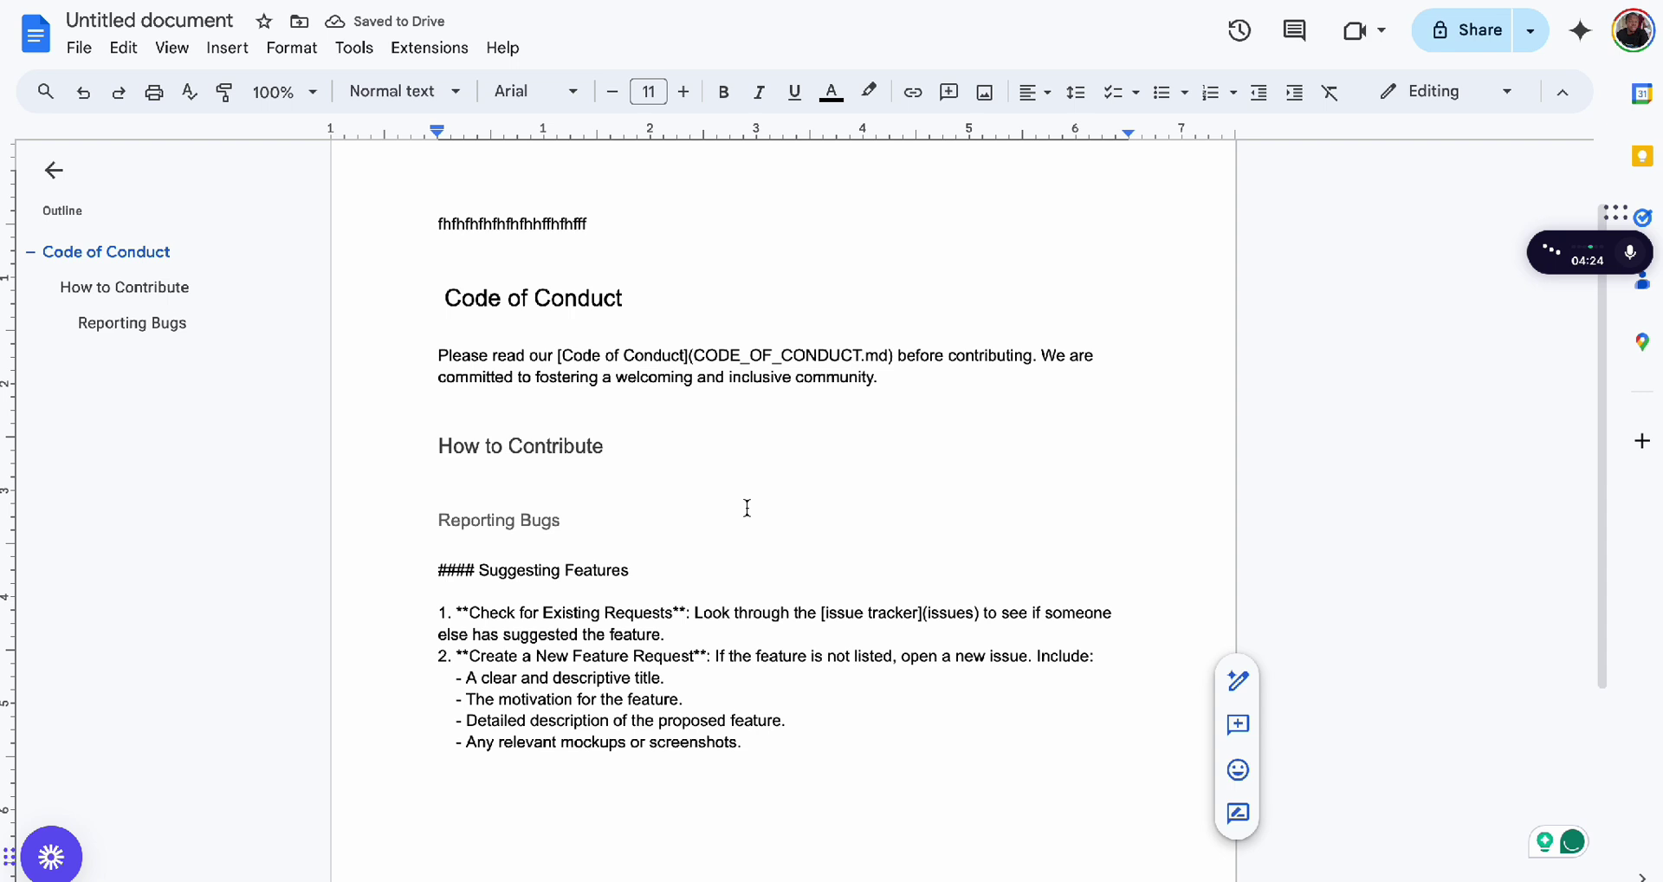